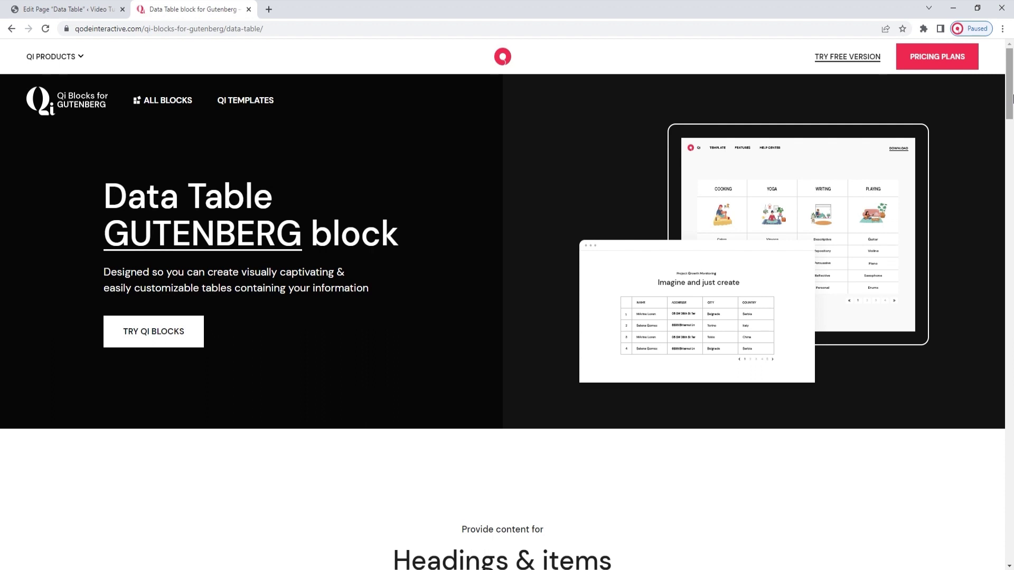
- Review the sample tables on the Data Table block demo page, including the second page of the image and text table
{"action": "left_click", "coordinate": [1011, 96]}
{"action": "left_click_drag", "start_coordinate": [1011, 96], "coordinate": [1011, 154]}
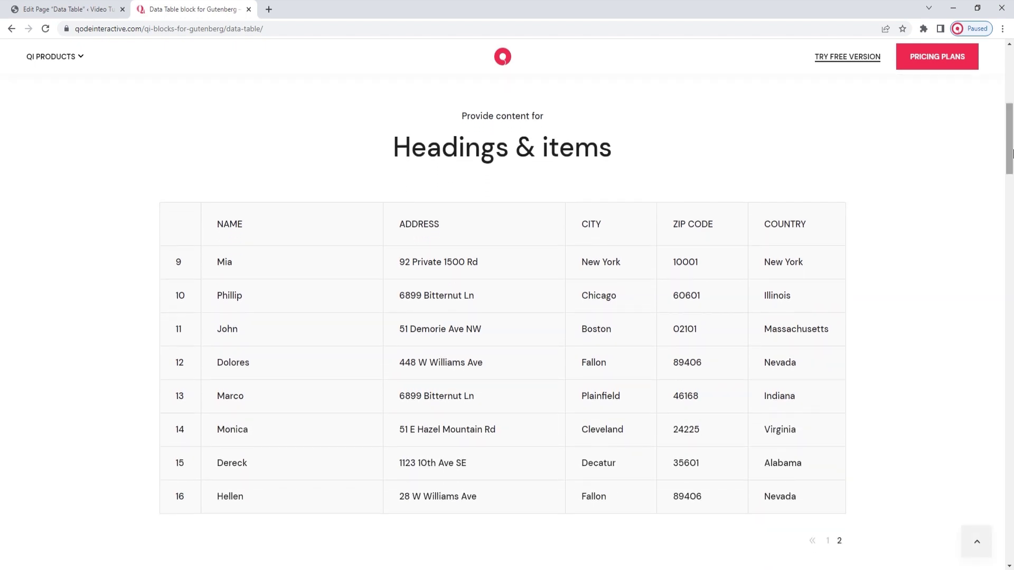
{"action": "left_click_drag", "start_coordinate": [1011, 153], "coordinate": [1011, 238]}
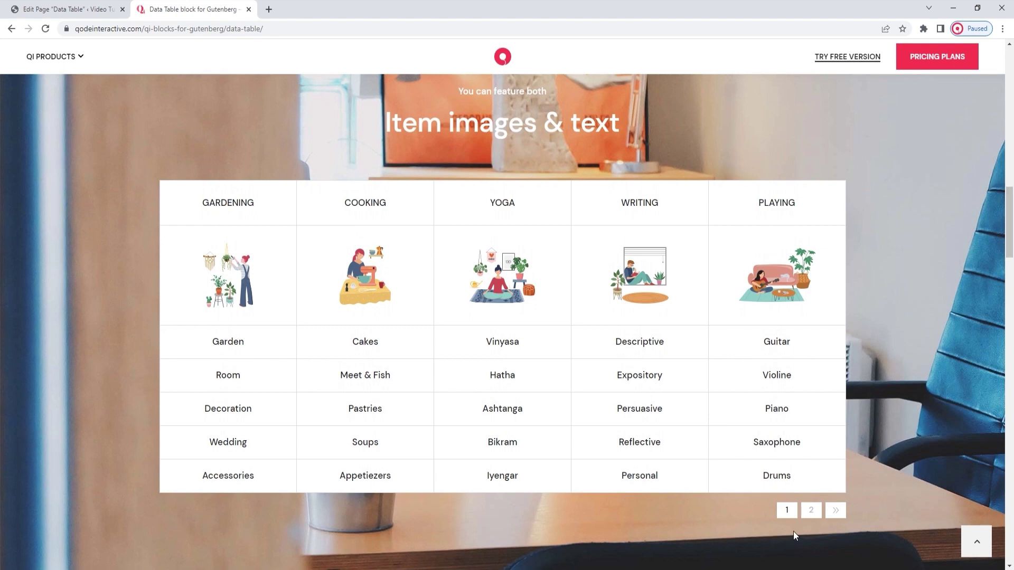
{"action": "left_click", "coordinate": [815, 515]}
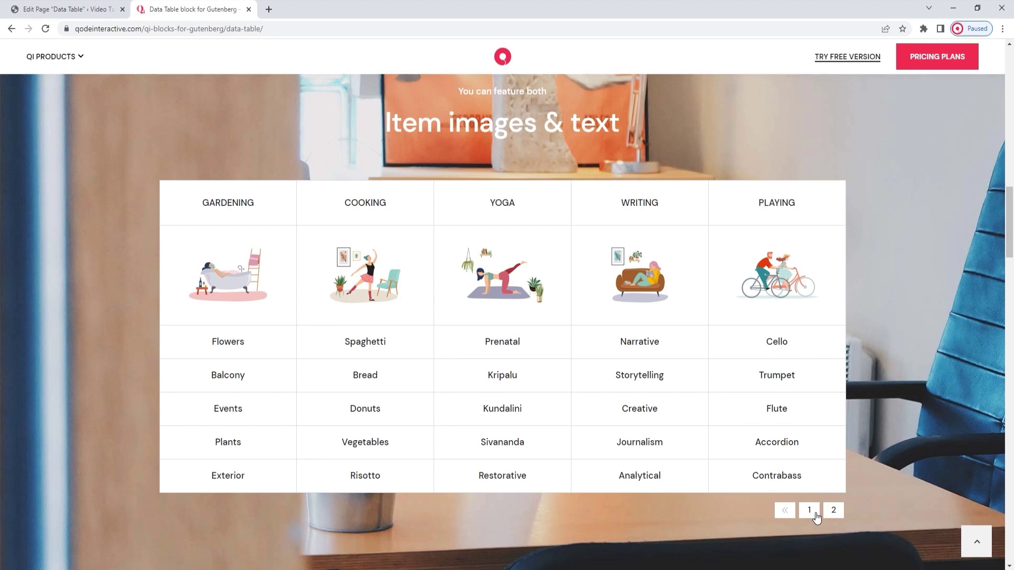
{"action": "left_click_drag", "start_coordinate": [1011, 227], "coordinate": [1011, 306]}
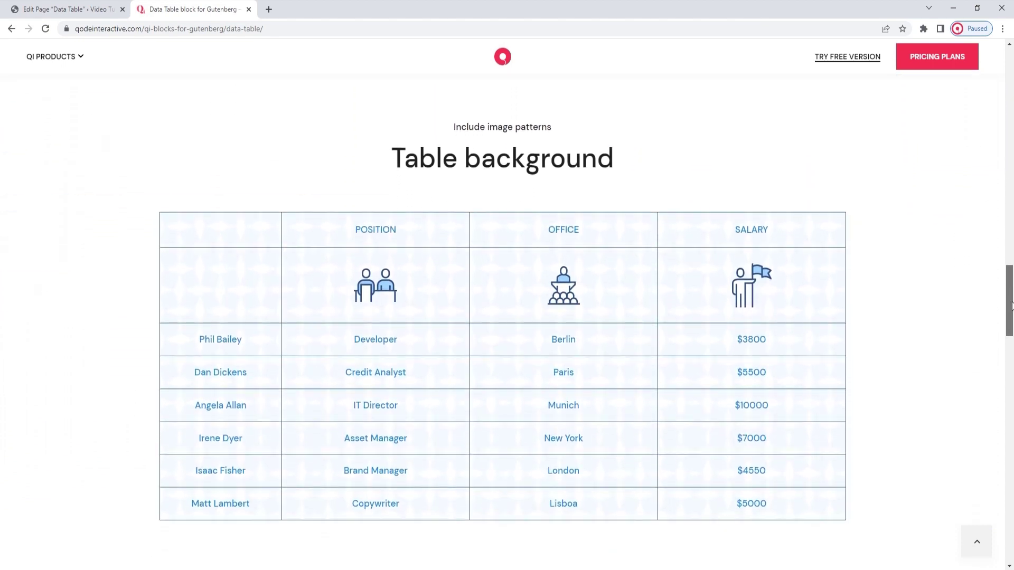
{"action": "left_click_drag", "start_coordinate": [1011, 306], "coordinate": [1011, 455]}
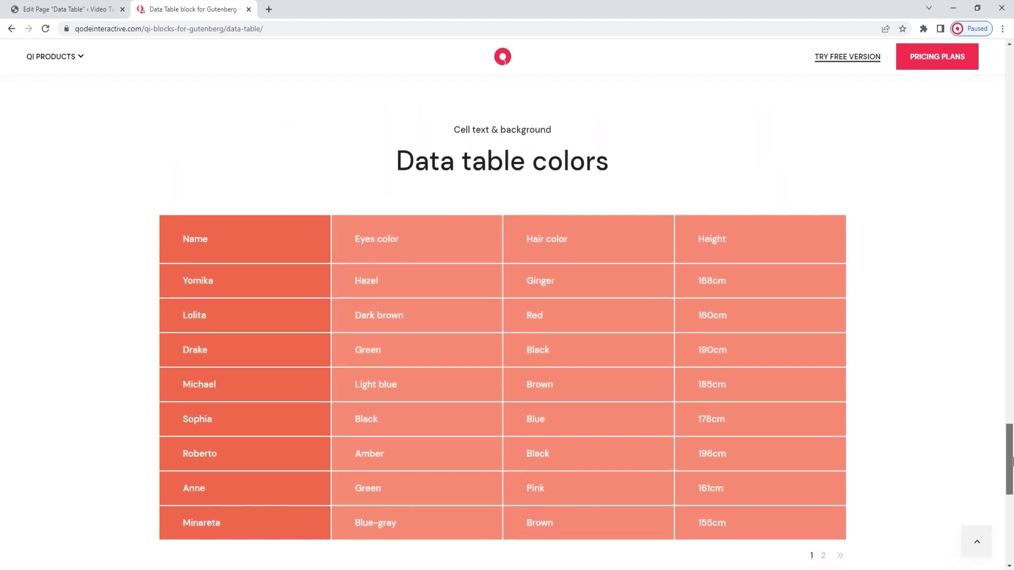
{"action": "left_click_drag", "start_coordinate": [1011, 454], "coordinate": [1011, 478]}
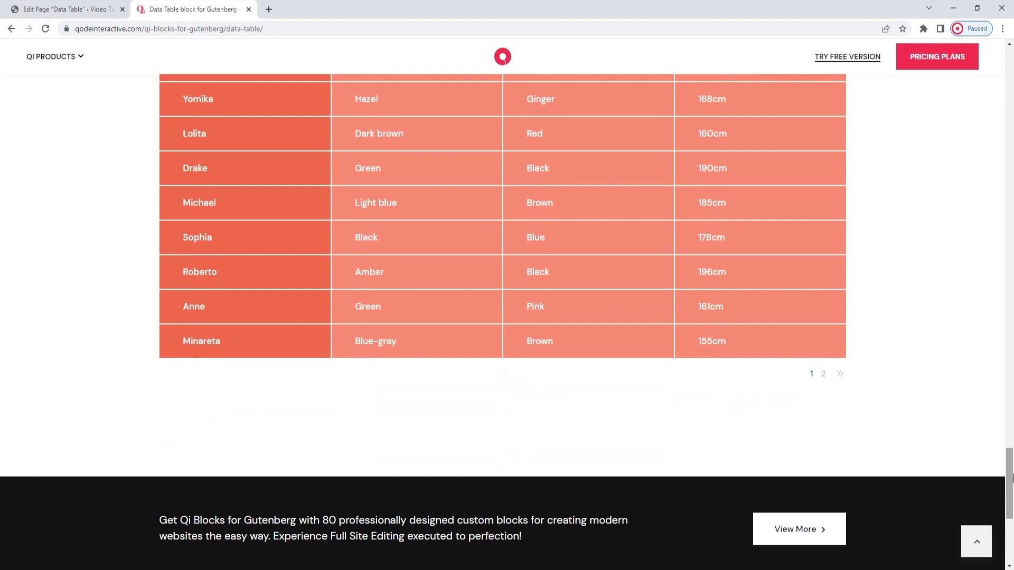
- Switch to the WordPress editor for the Data Table page and browse the full library of available blocks
{"action": "left_click", "coordinate": [81, 9]}
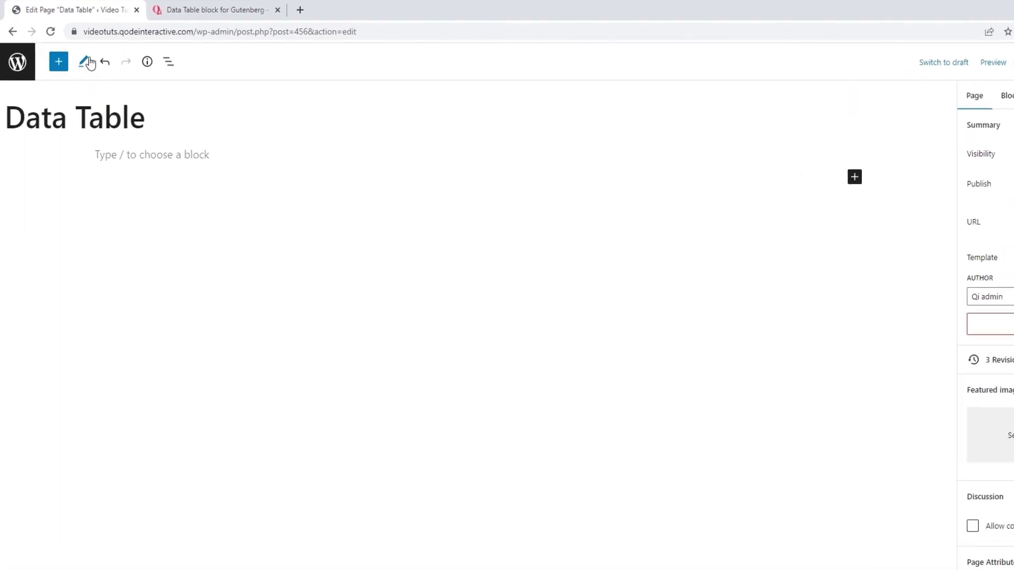
{"action": "left_click", "coordinate": [70, 71]}
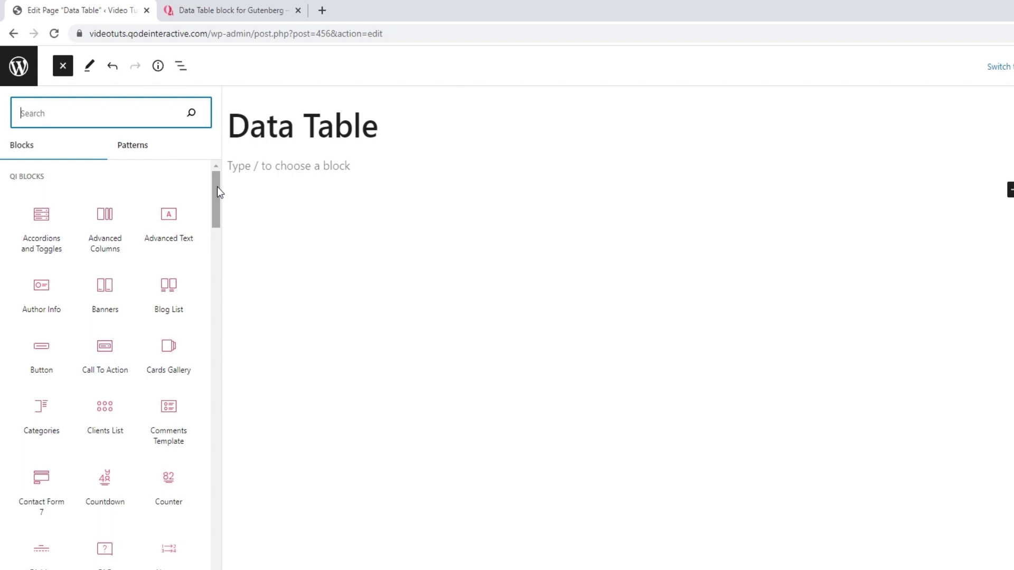
{"action": "left_click_drag", "start_coordinate": [215, 182], "coordinate": [212, 211]}
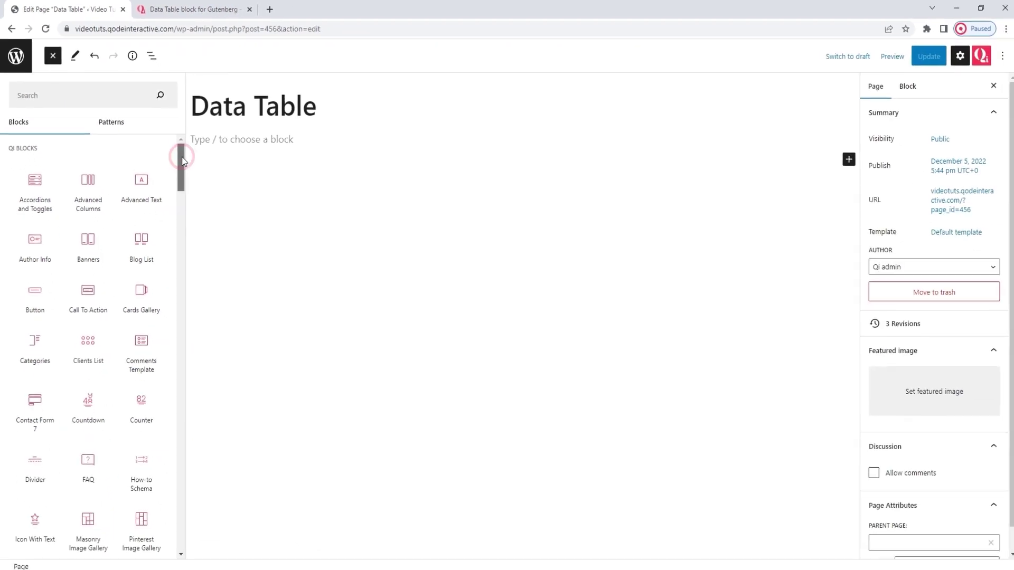
{"action": "left_click_drag", "start_coordinate": [179, 183], "coordinate": [172, 518]}
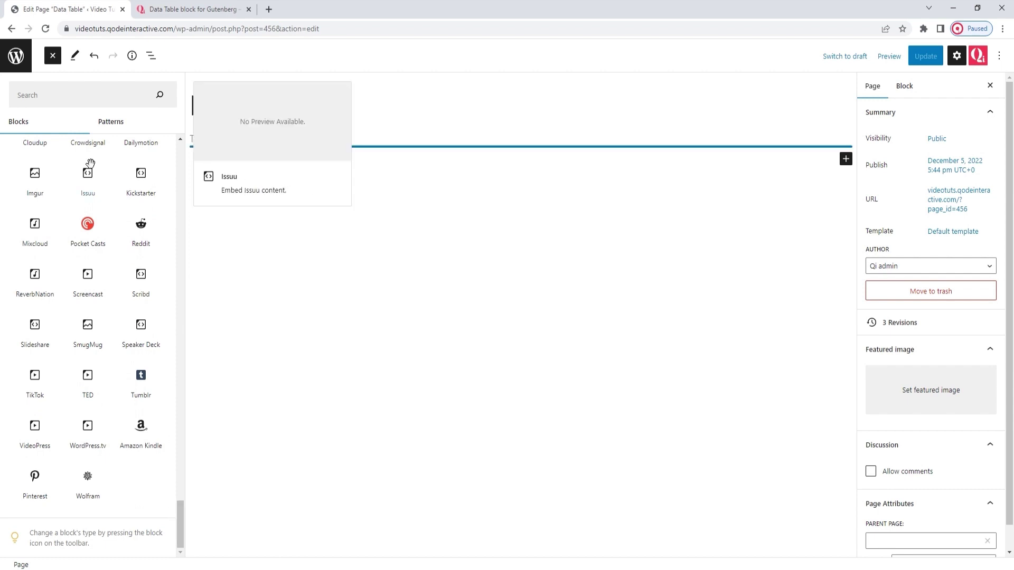
{"action": "left_click", "coordinate": [55, 58]}
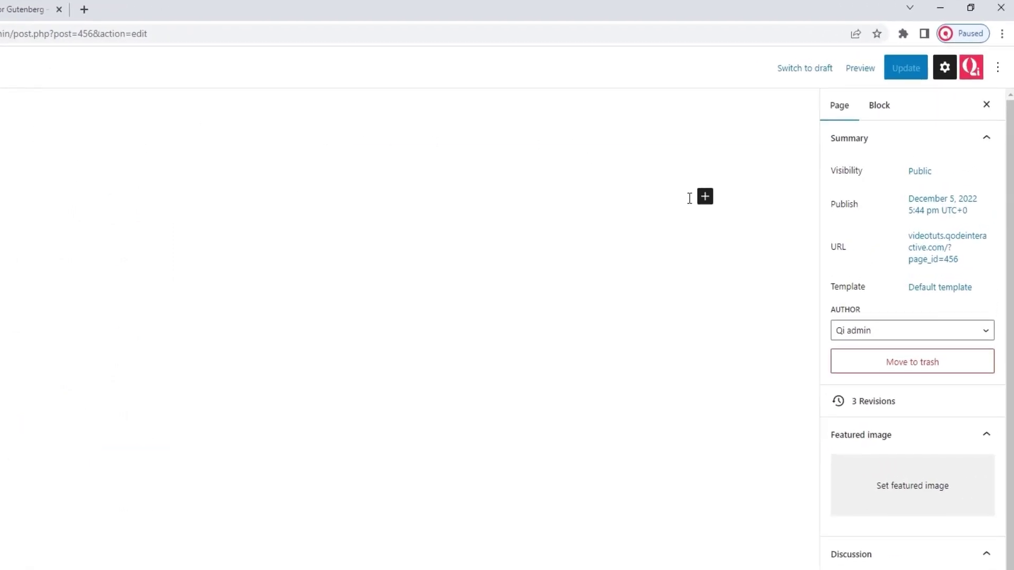
- Insert a Data Table block on the page and set its rows per page to 2
{"action": "left_click", "coordinate": [765, 159]}
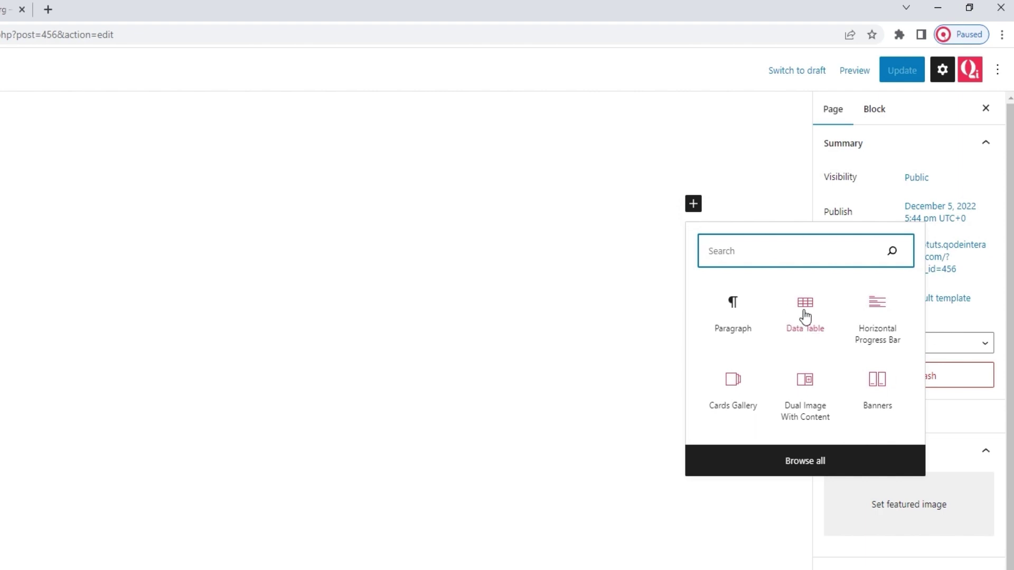
{"action": "left_click", "coordinate": [805, 316]}
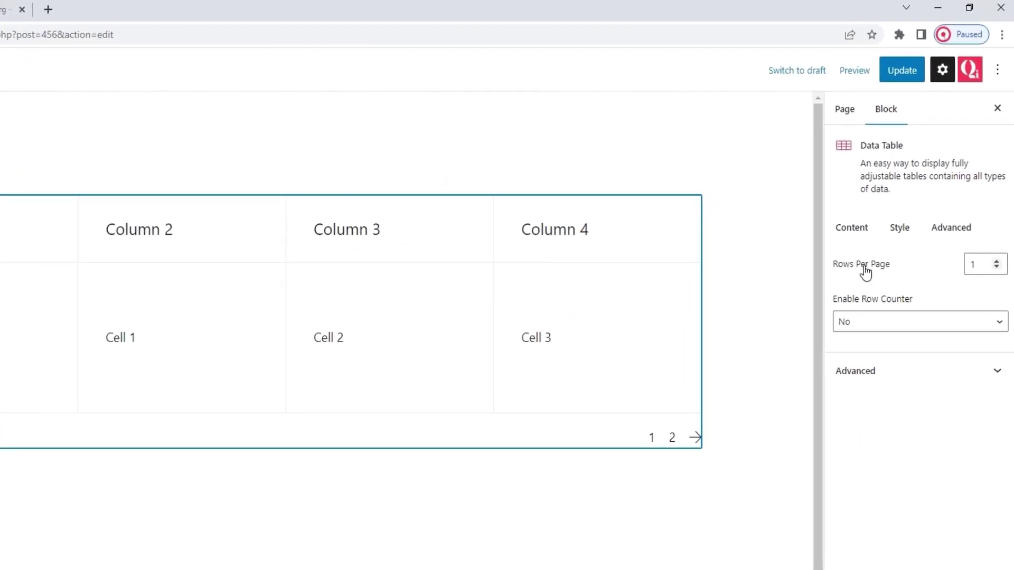
{"action": "left_click", "coordinate": [973, 264]}
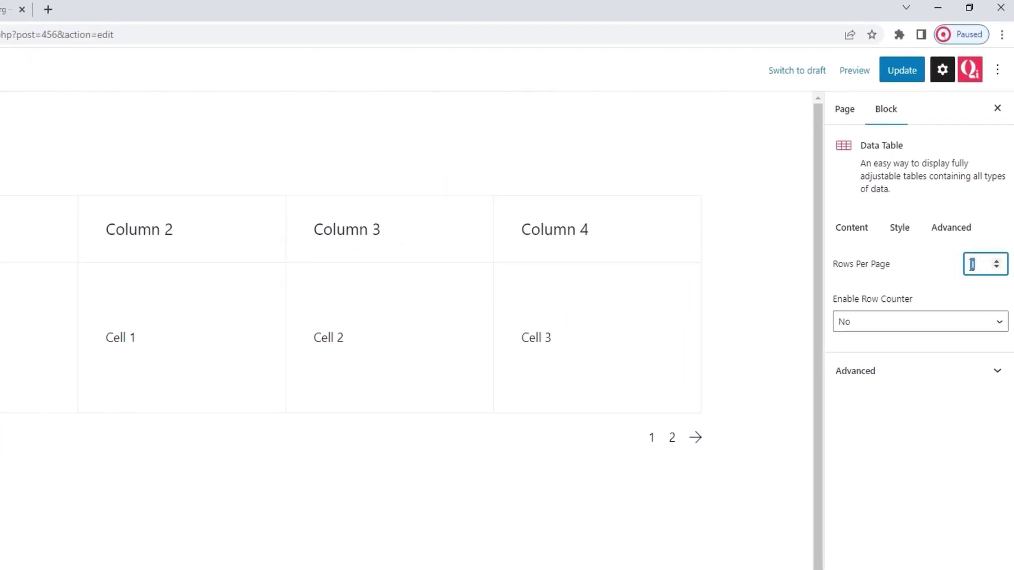
{"action": "type", "text": "2"}
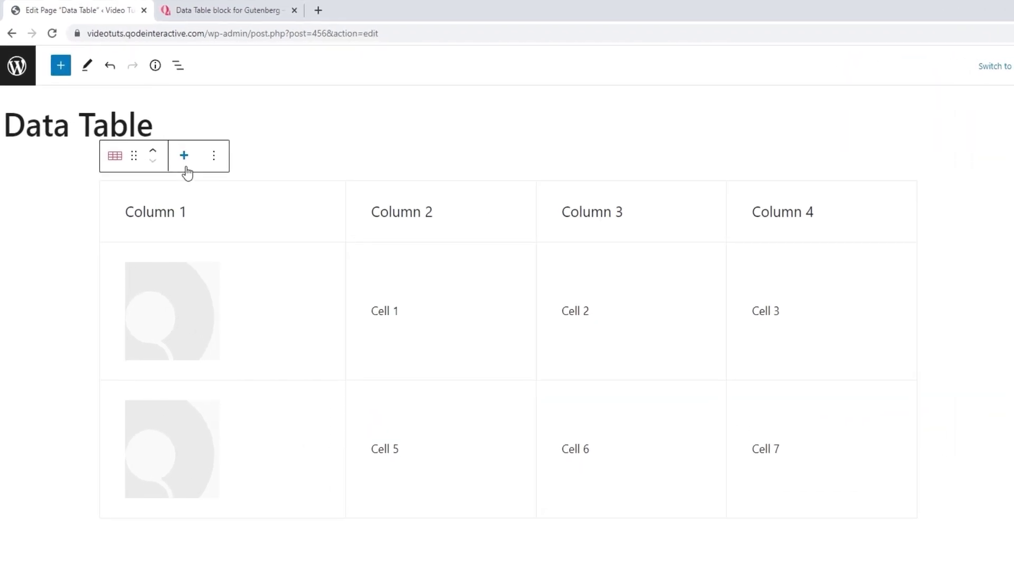
- Add a fifth column heading and one text item to the data table
{"action": "left_click", "coordinate": [185, 157]}
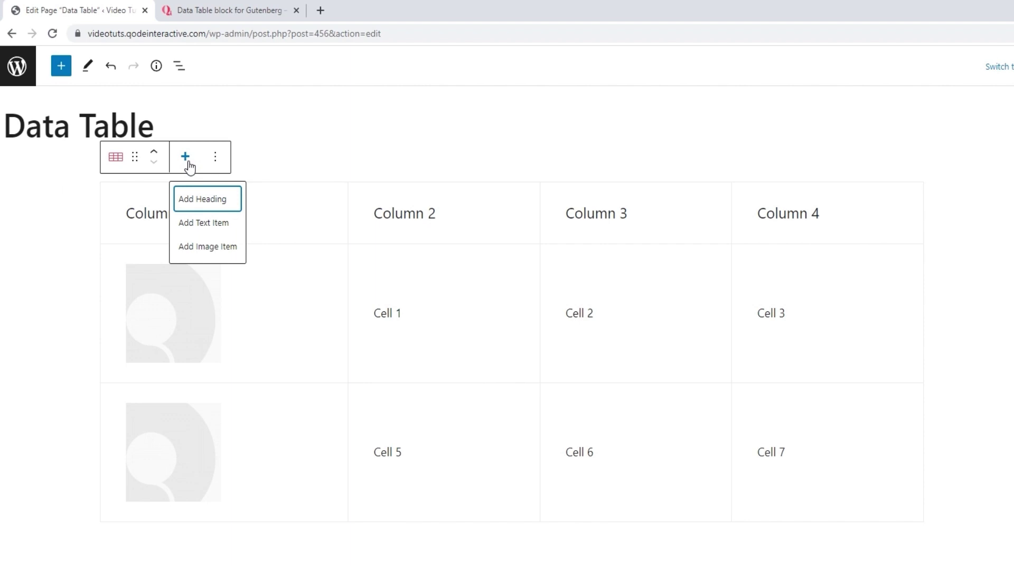
{"action": "left_click", "coordinate": [202, 199]}
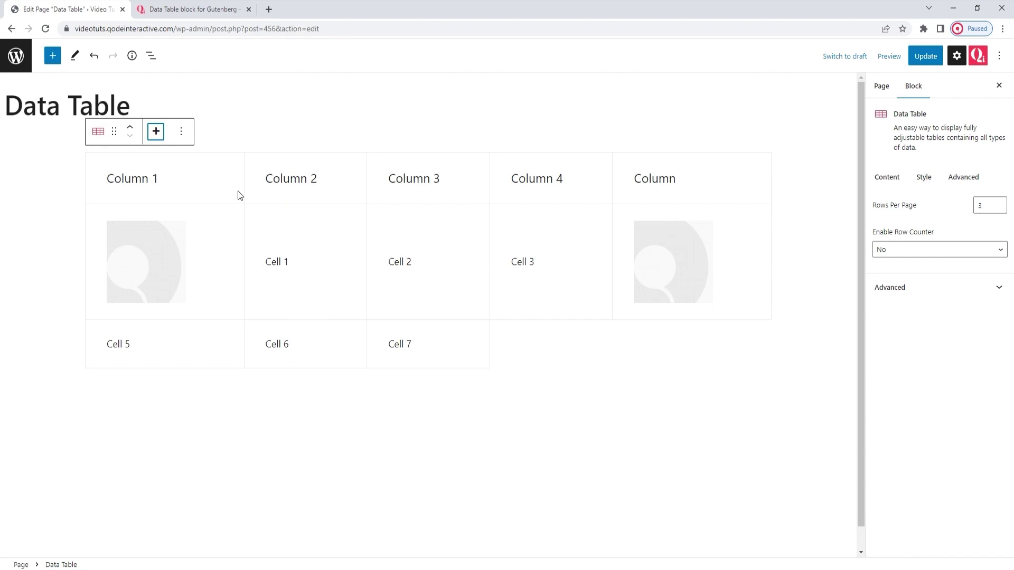
{"action": "left_click", "coordinate": [156, 135]}
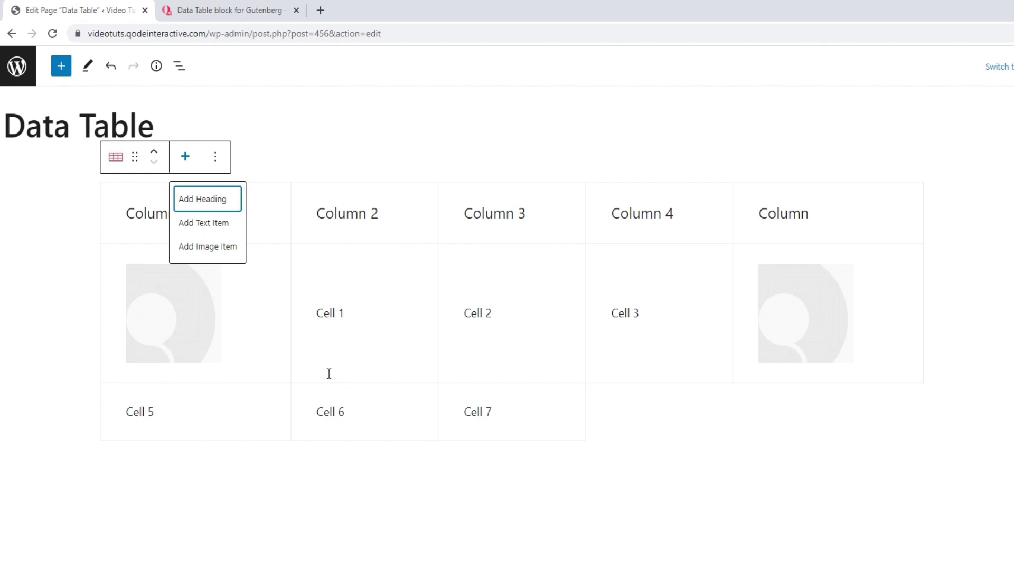
{"action": "left_click", "coordinate": [224, 231]}
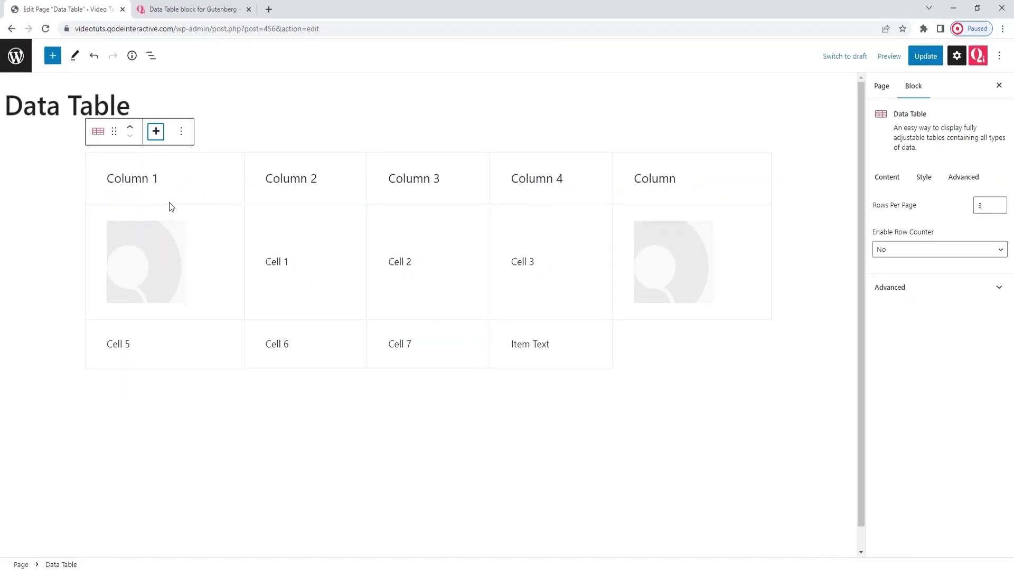
- Add more text and image items to fill the table's rows, and return to the table's first page
{"action": "left_click", "coordinate": [156, 131]}
{"action": "left_click", "coordinate": [175, 187]}
{"action": "left_click", "coordinate": [156, 132]}
{"action": "left_click", "coordinate": [170, 204]}
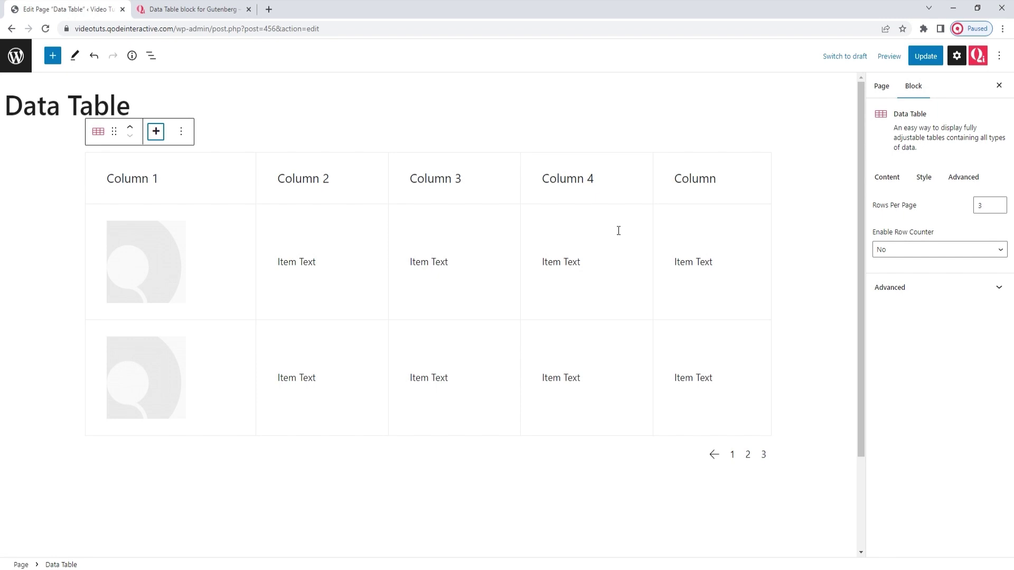
{"action": "left_click", "coordinate": [732, 455]}
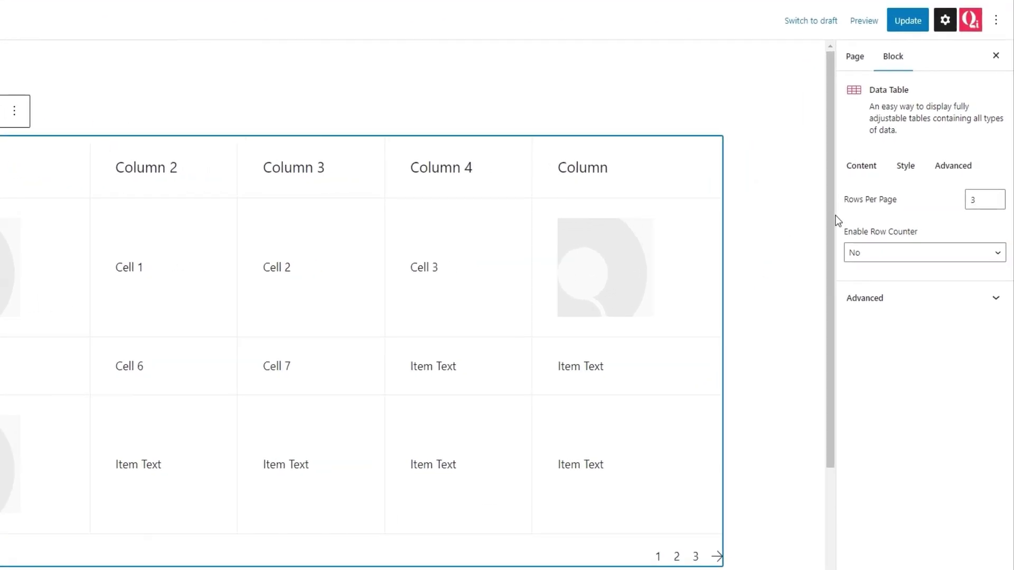
- Try the row counter with a counter cell width of 20.35, clear the width, and disable the counter again
{"action": "left_click", "coordinate": [885, 252]}
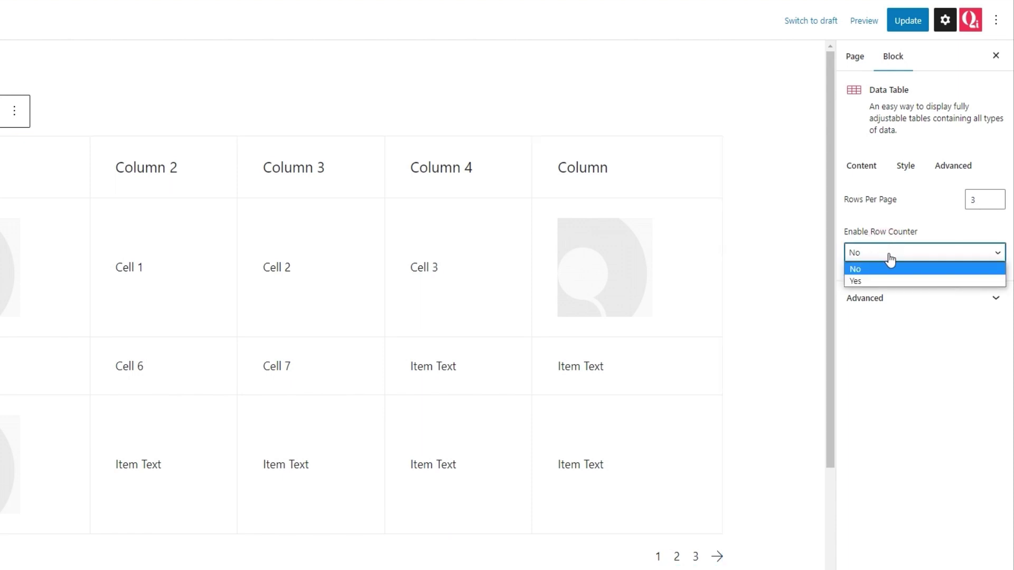
{"action": "left_click", "coordinate": [888, 281]}
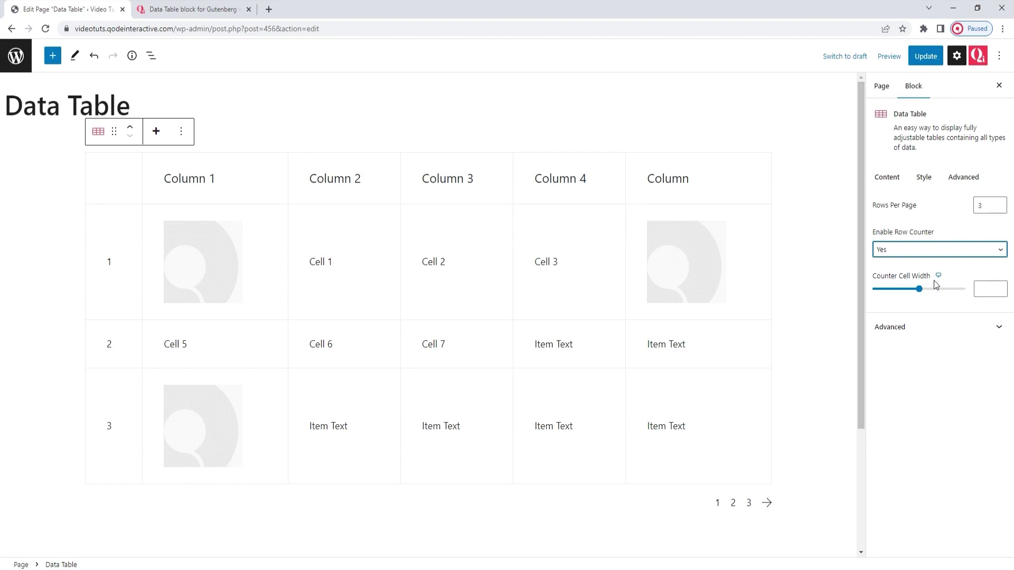
{"action": "left_click_drag", "start_coordinate": [918, 289], "coordinate": [893, 299]}
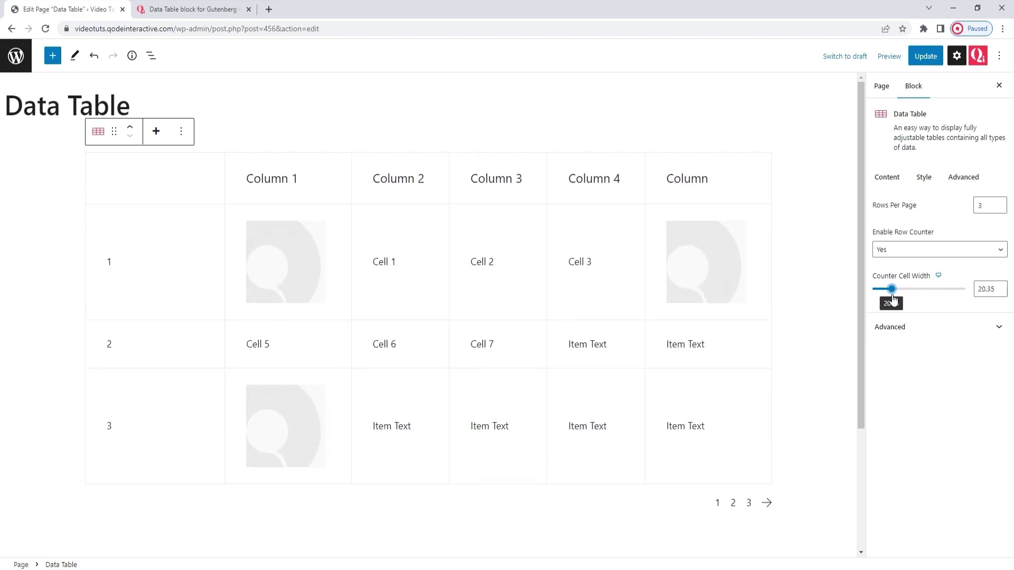
{"action": "double_click", "coordinate": [976, 285]}
{"action": "key", "text": "BackSpace"}
{"action": "left_click", "coordinate": [955, 249]}
{"action": "left_click", "coordinate": [944, 259]}
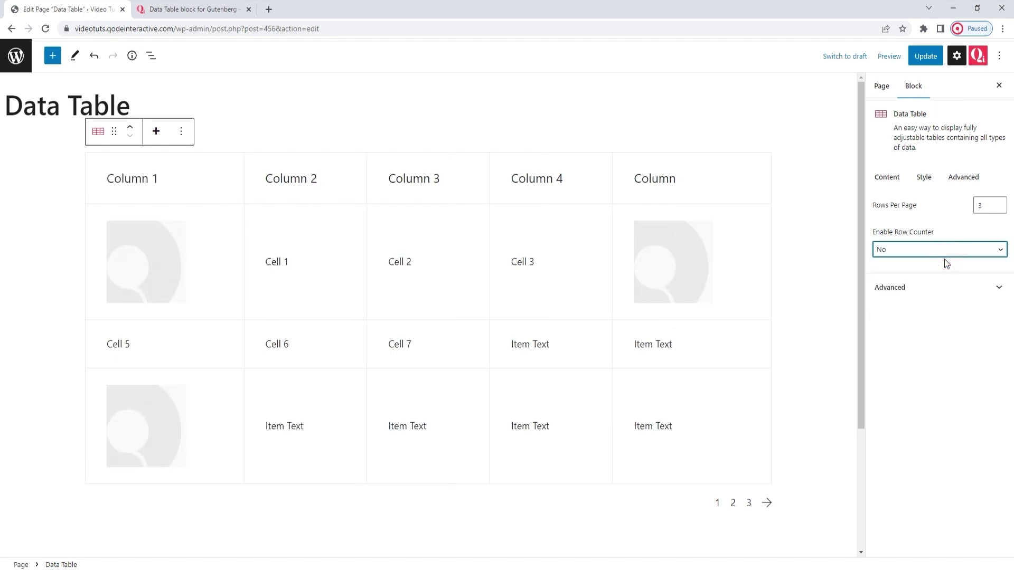
- Check the block's advanced setting for additional CSS classes
{"action": "left_click", "coordinate": [939, 272]}
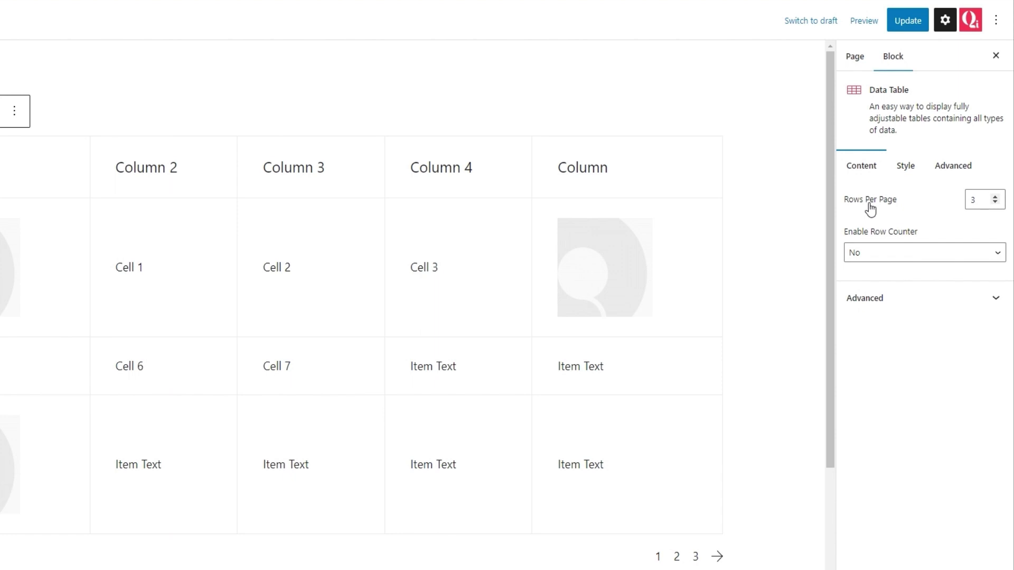
{"action": "left_click", "coordinate": [880, 297]}
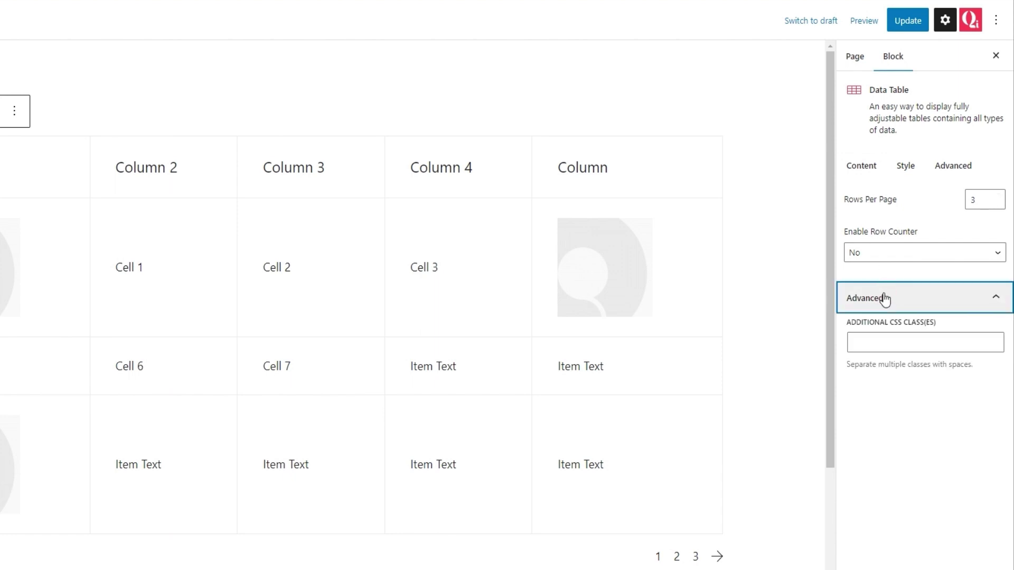
{"action": "left_click", "coordinate": [915, 302]}
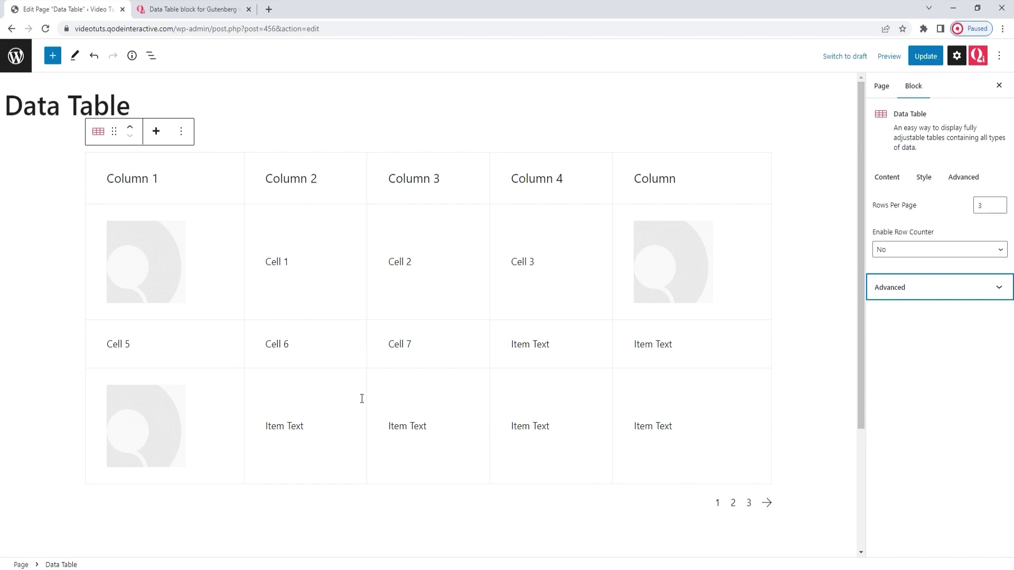
- Try the Fixed table layout in the block's style settings, restore Auto, and return to the content settings
{"action": "left_click", "coordinate": [925, 178]}
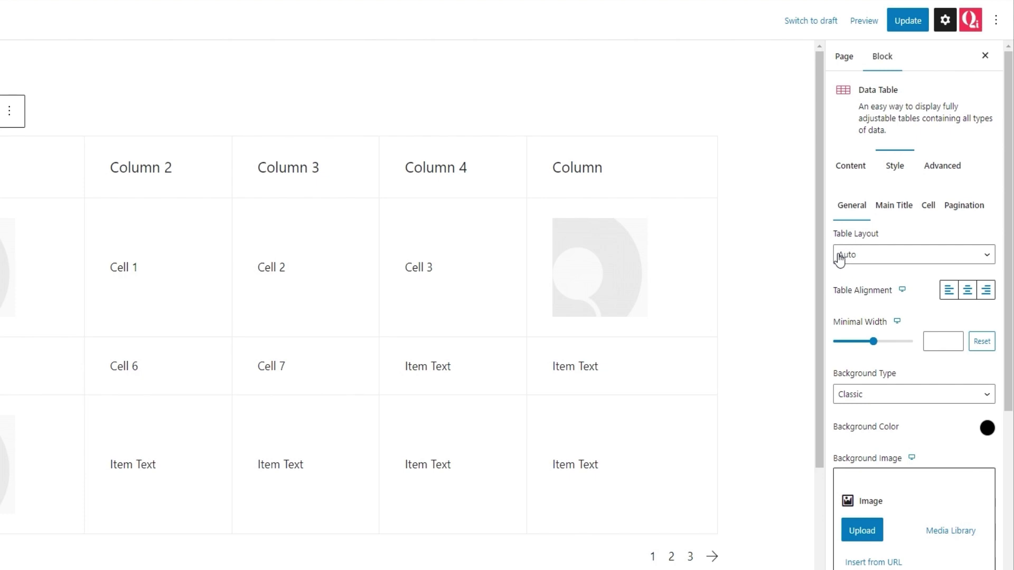
{"action": "left_click", "coordinate": [839, 254]}
{"action": "left_click", "coordinate": [874, 281]}
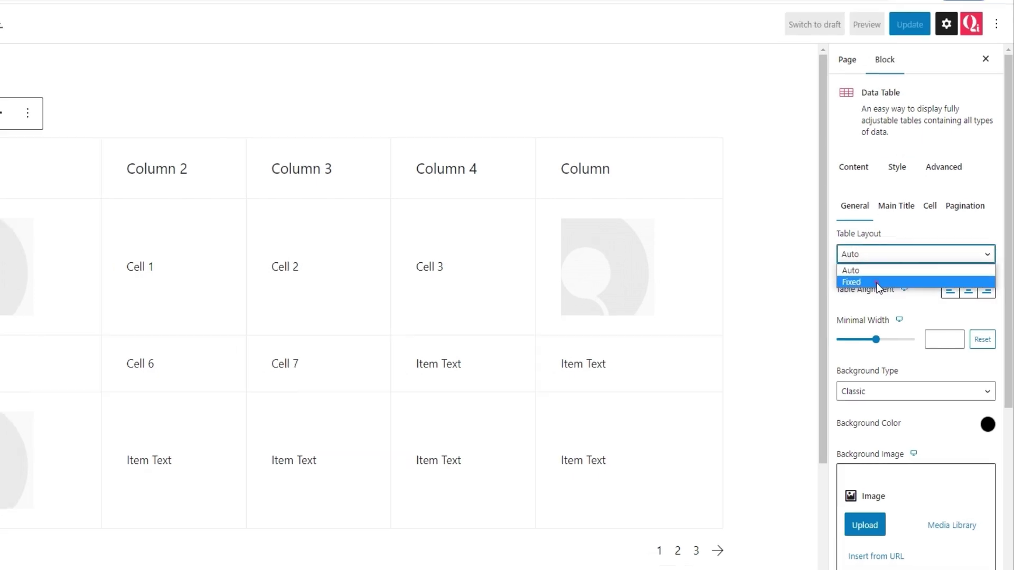
{"action": "right_click", "coordinate": [876, 288]}
{"action": "left_click", "coordinate": [902, 267]}
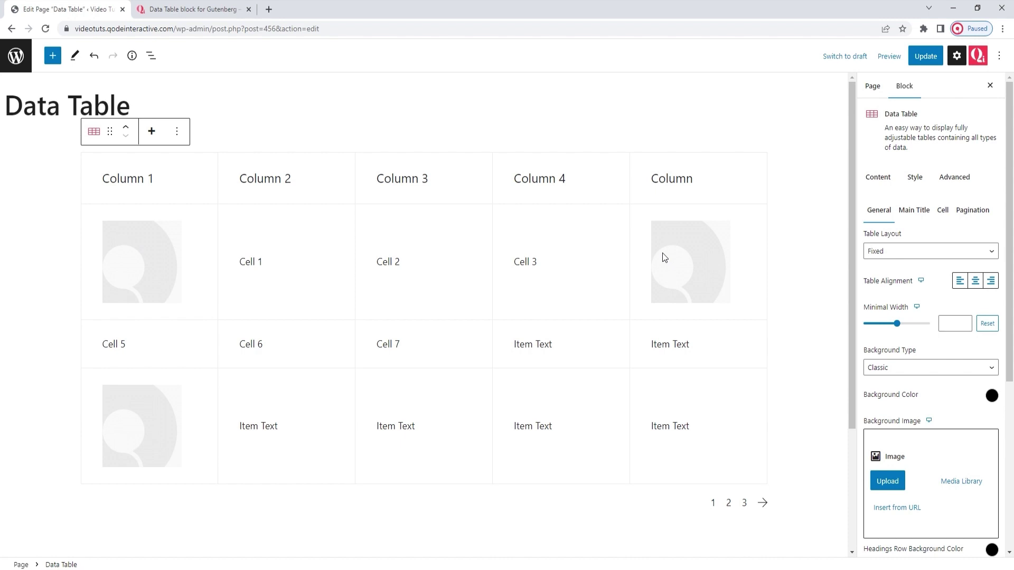
{"action": "left_click", "coordinate": [879, 251]}
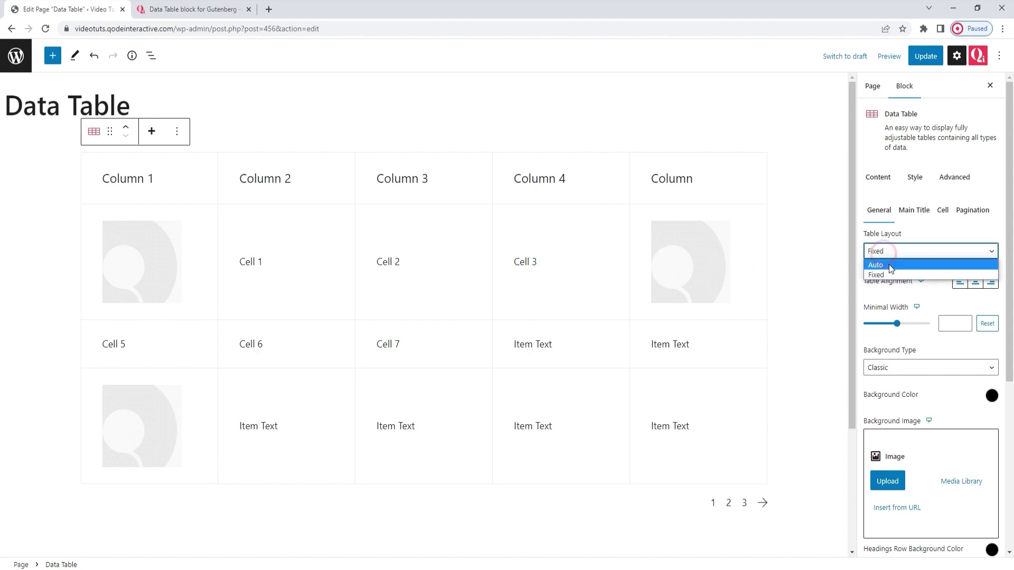
{"action": "left_click", "coordinate": [892, 268]}
{"action": "left_click", "coordinate": [877, 178]}
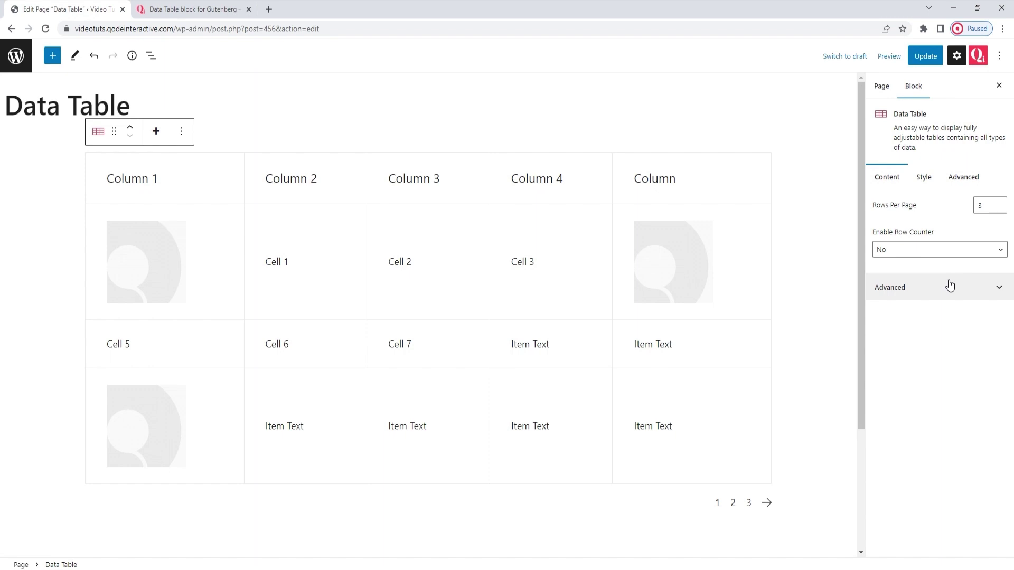
- Clear the first column's heading text and rename the second column's heading to Name
{"action": "triple_click", "coordinate": [136, 175]}
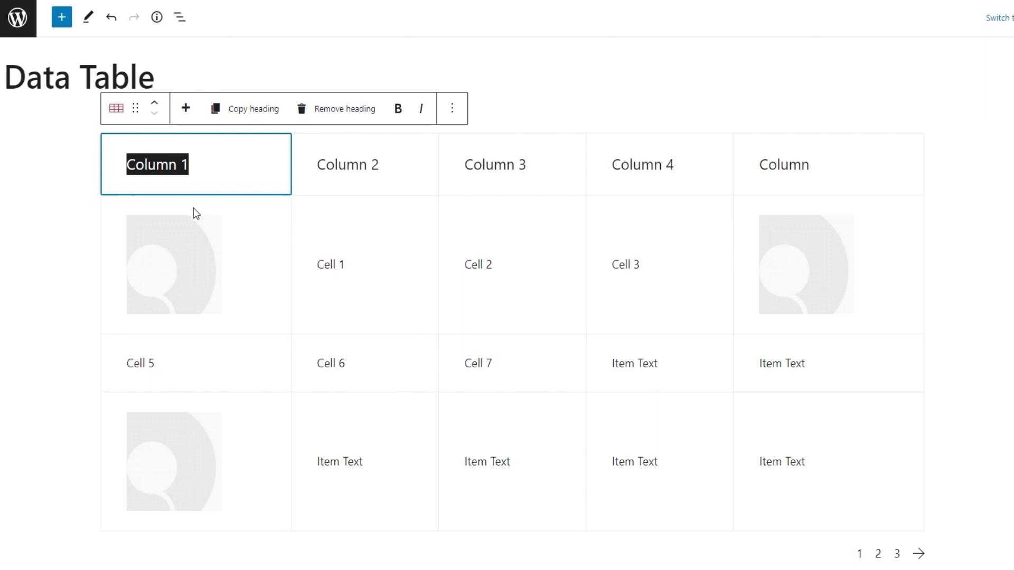
{"action": "key", "text": "BackSpace"}
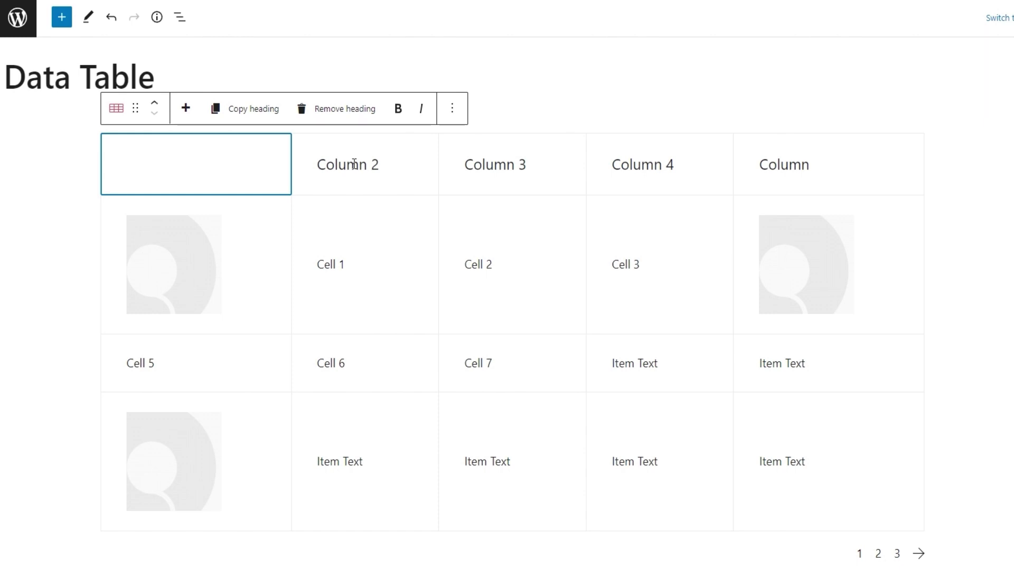
{"action": "triple_click", "coordinate": [354, 164]}
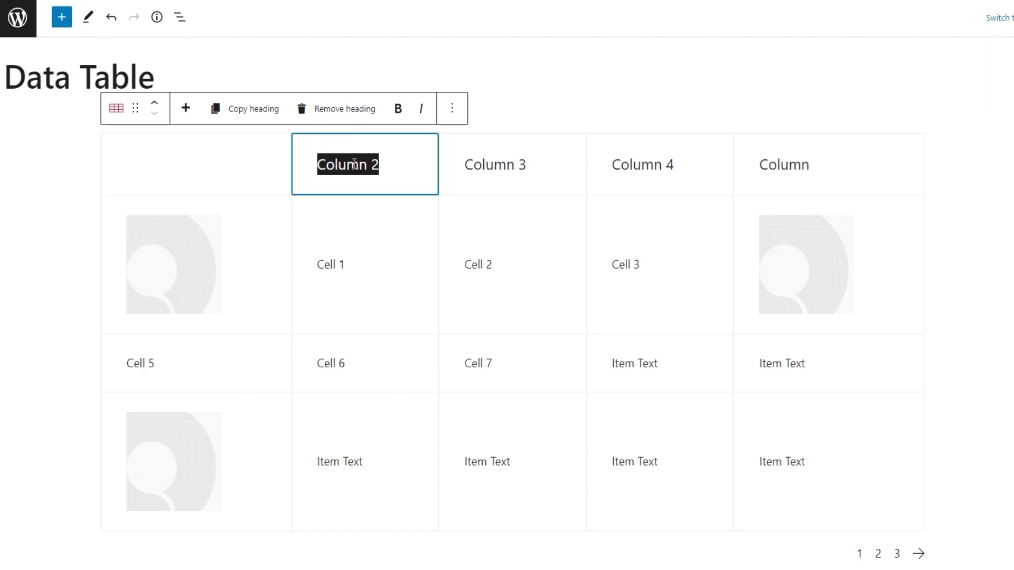
{"action": "key", "text": "BackSpace"}
{"action": "type", "text": "Name"}
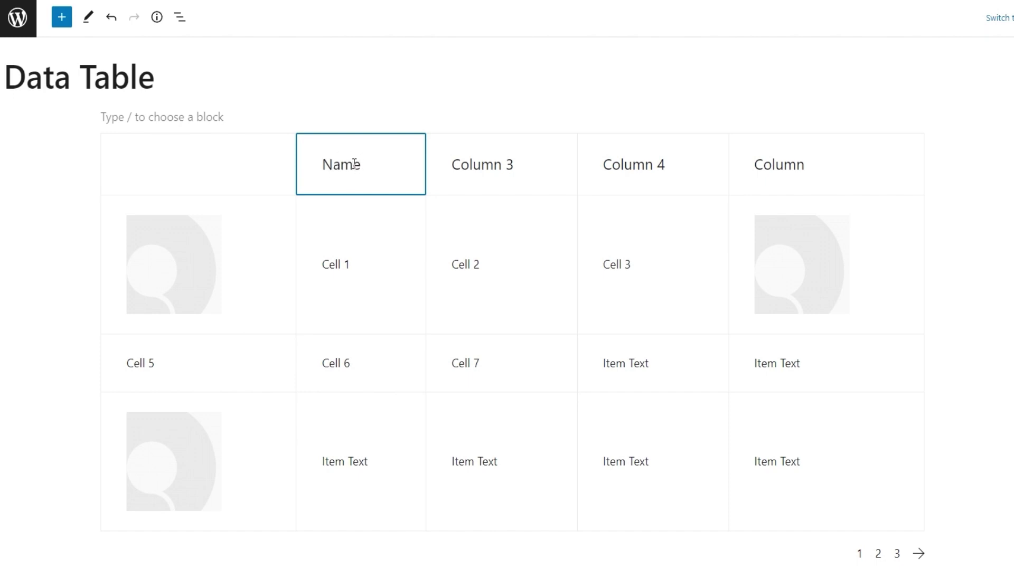
{"action": "left_click", "coordinate": [384, 148]}
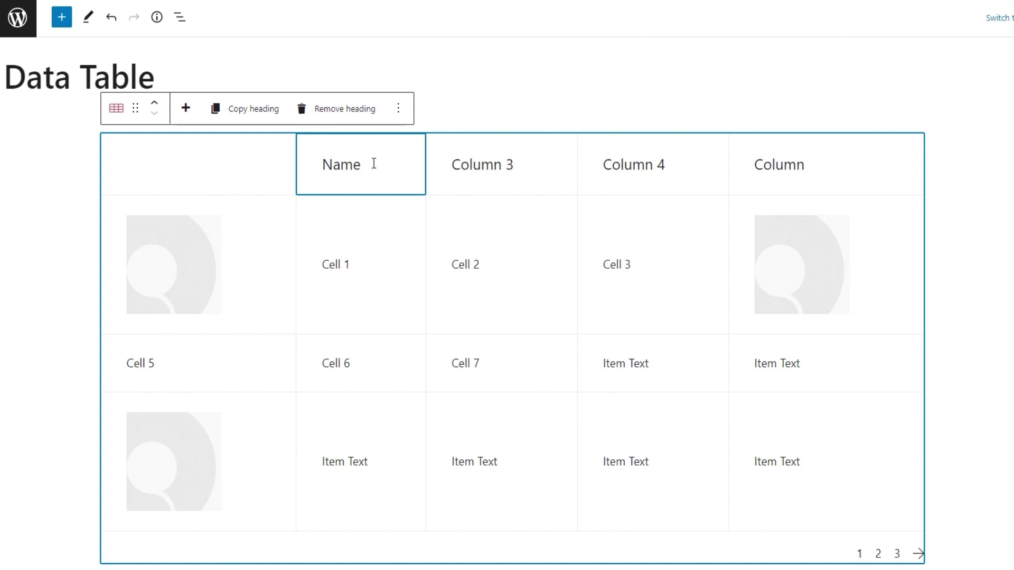
- Set the column width to 12.7 for the blank-headed first column and 17.55 for the Name column
{"action": "left_click", "coordinate": [253, 172]}
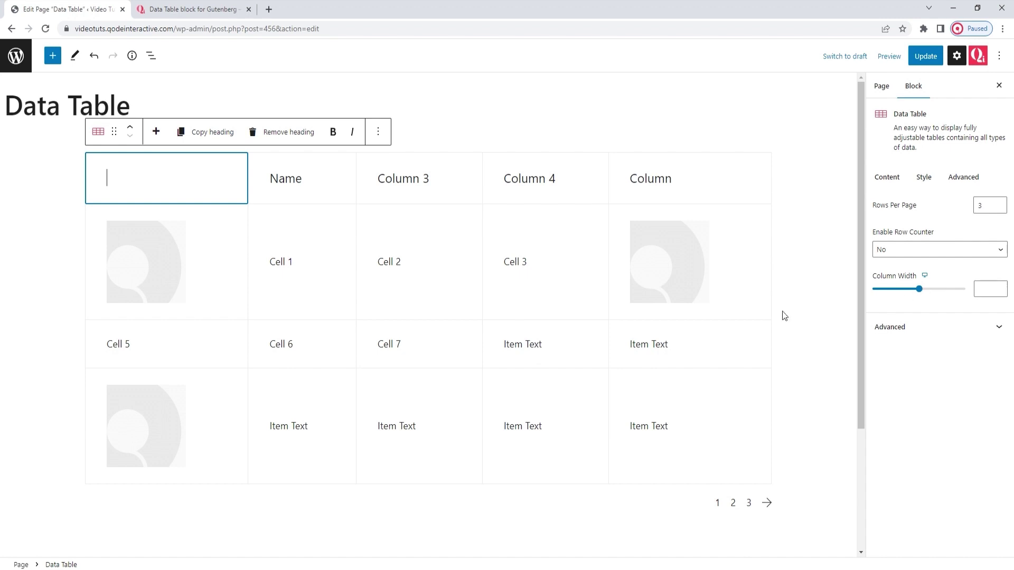
{"action": "left_click", "coordinate": [981, 289]}
{"action": "type", "text": "12.7"}
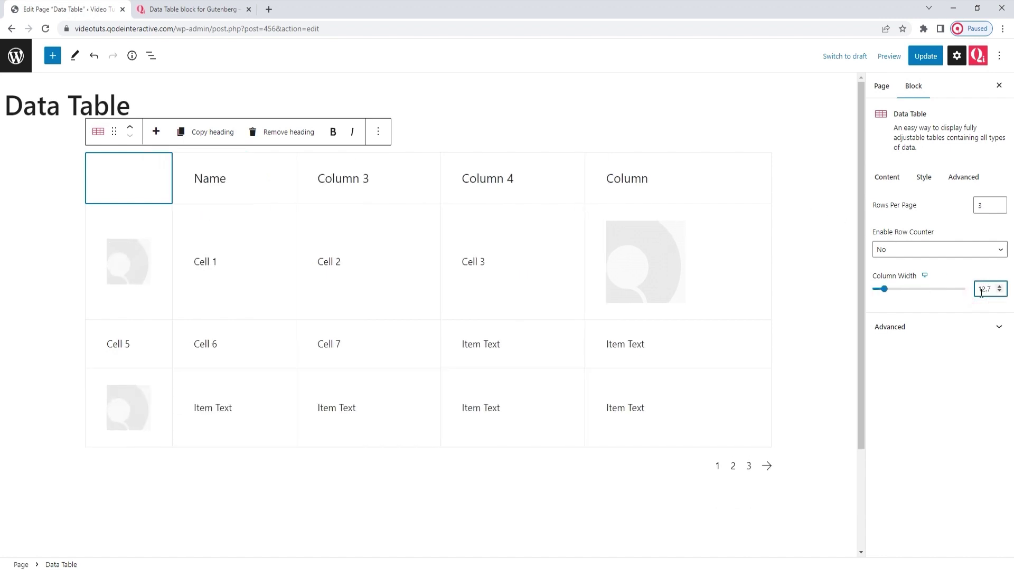
{"action": "left_click", "coordinate": [244, 182]}
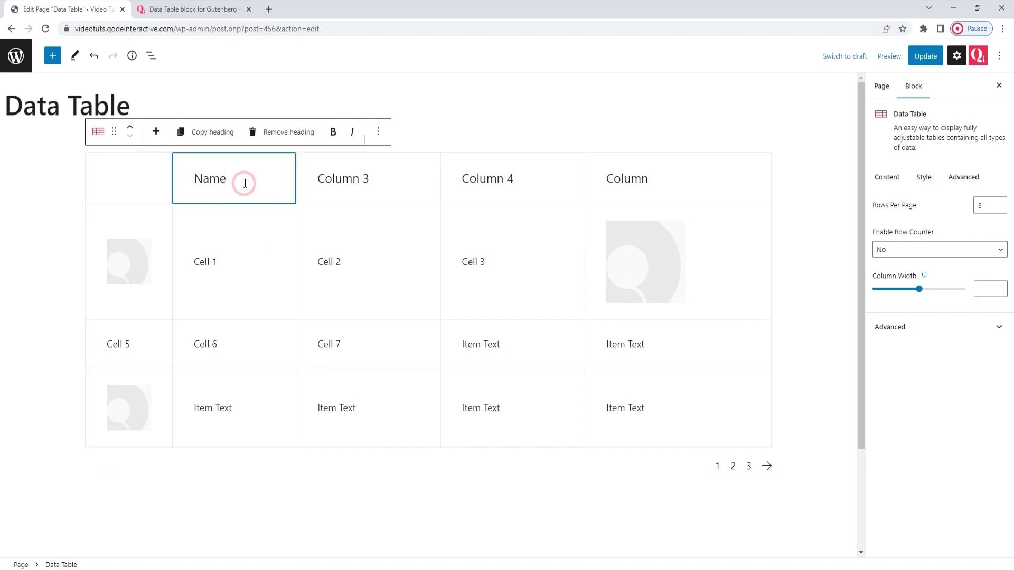
{"action": "left_click", "coordinate": [981, 290]}
{"action": "type", "text": "17.55"}
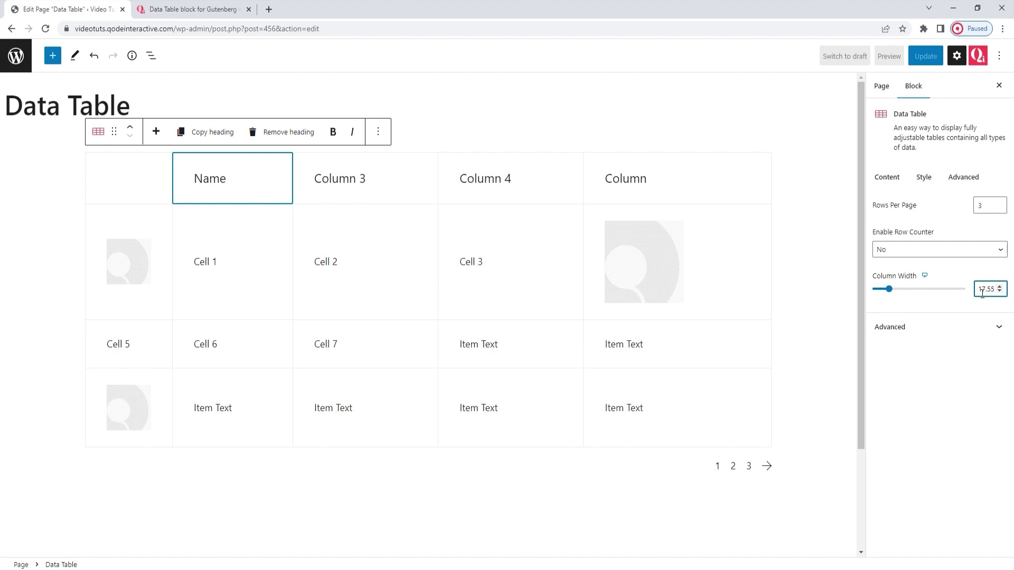
- Rename the Column 3 heading to Address and set its column width to 27.05
{"action": "left_click", "coordinate": [364, 181]}
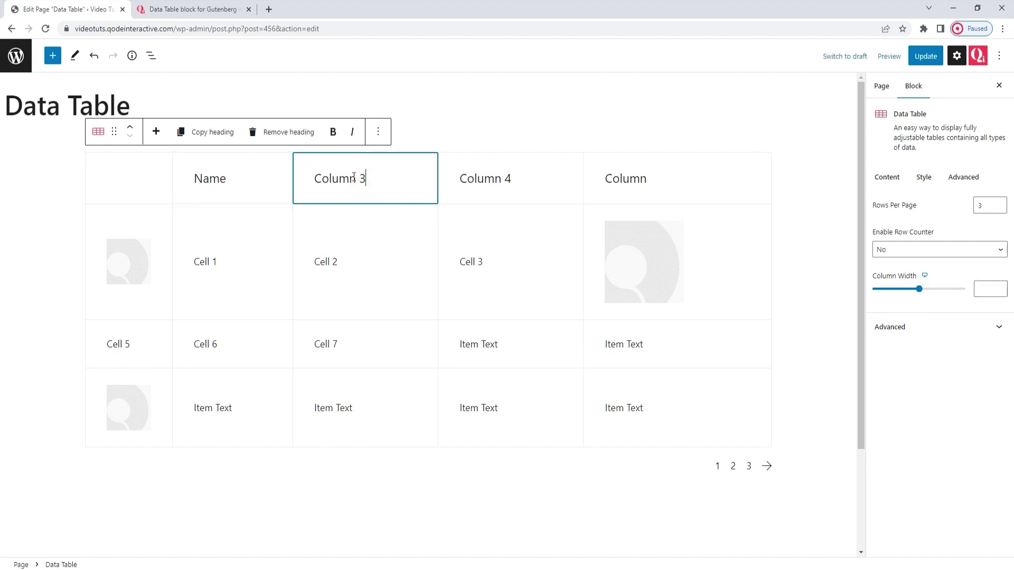
{"action": "triple_click", "coordinate": [353, 177]}
{"action": "type", "text": "Address"}
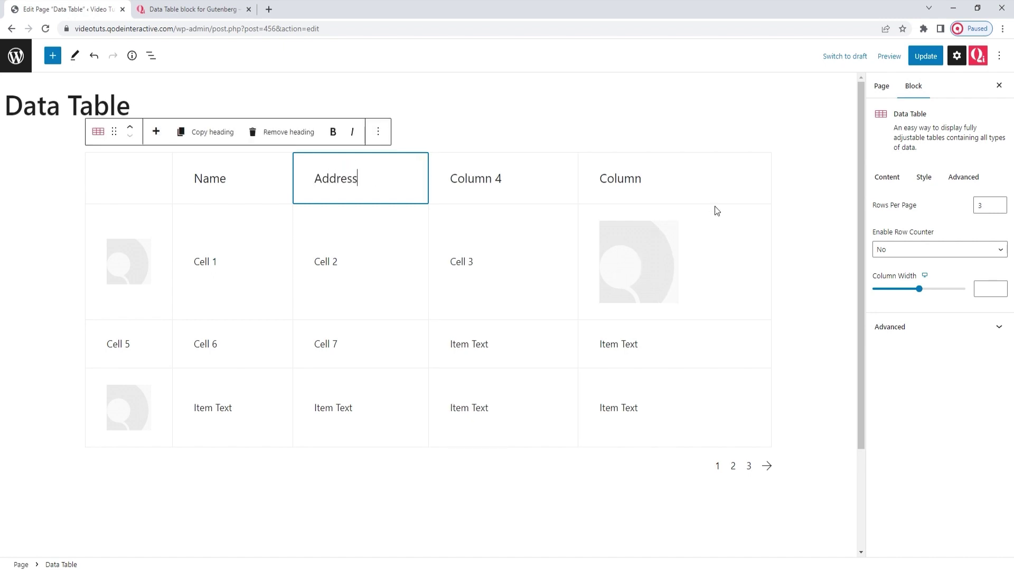
{"action": "left_click", "coordinate": [983, 287]}
{"action": "type", "text": "25"}
{"action": "type", "text": ".05"}
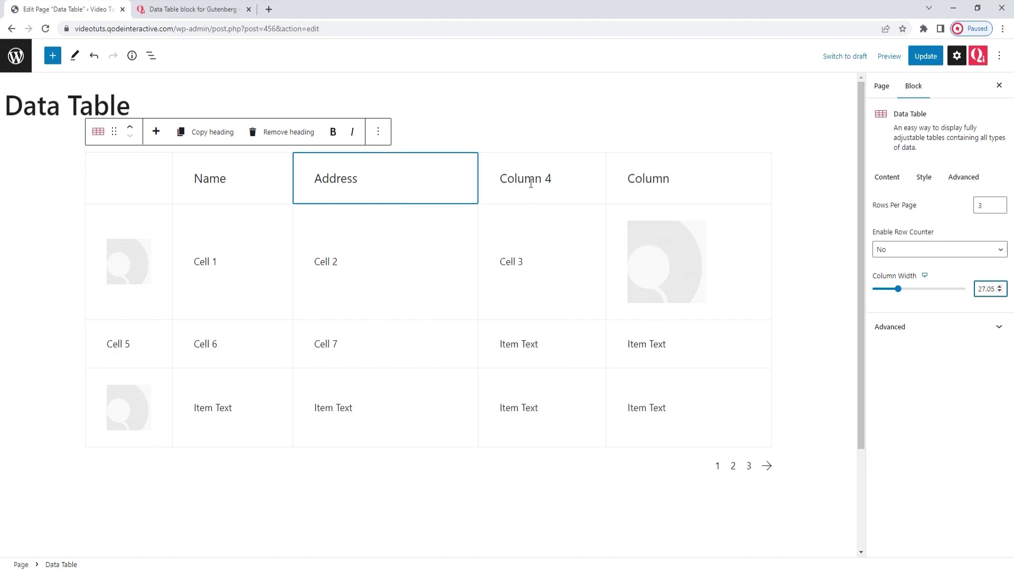
- Rename the Column 4 heading to City and set its column width to 27.05
{"action": "triple_click", "coordinate": [530, 179]}
{"action": "type", "text": "City"}
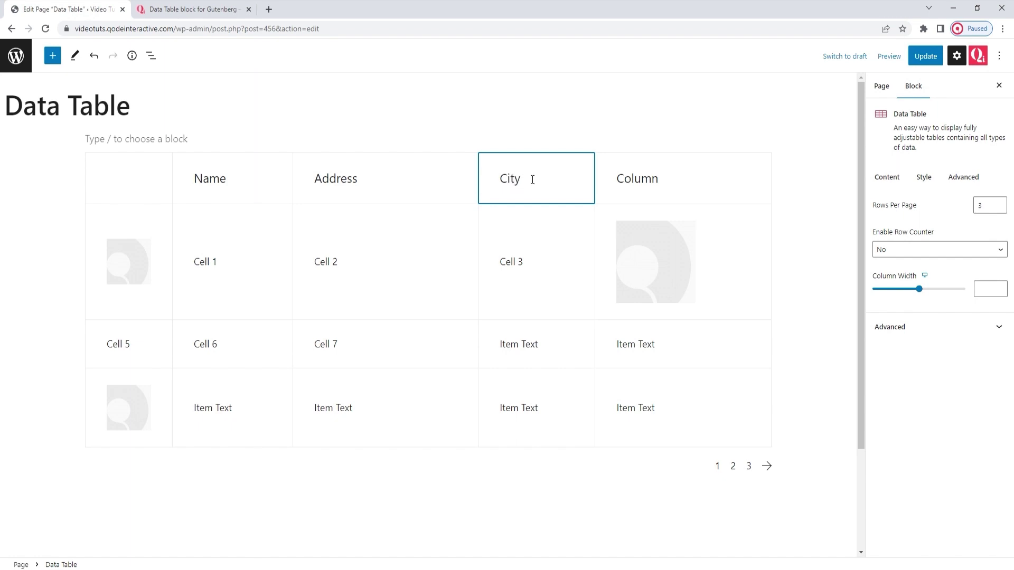
{"action": "left_click", "coordinate": [978, 288]}
{"action": "type", "text": "27.05"}
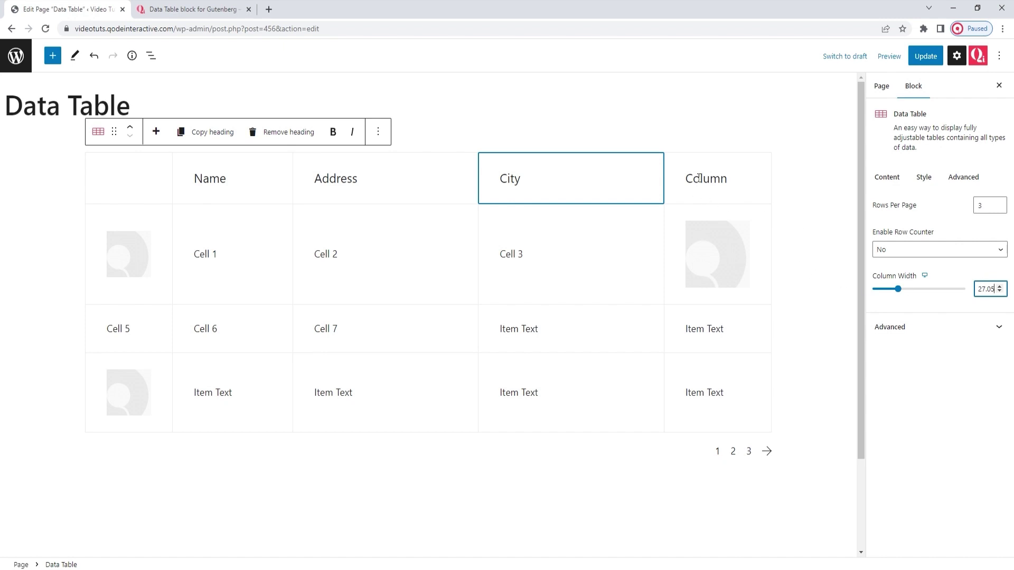
- Rename the last column's heading to Country and set its column width to 15.65
{"action": "double_click", "coordinate": [699, 178]}
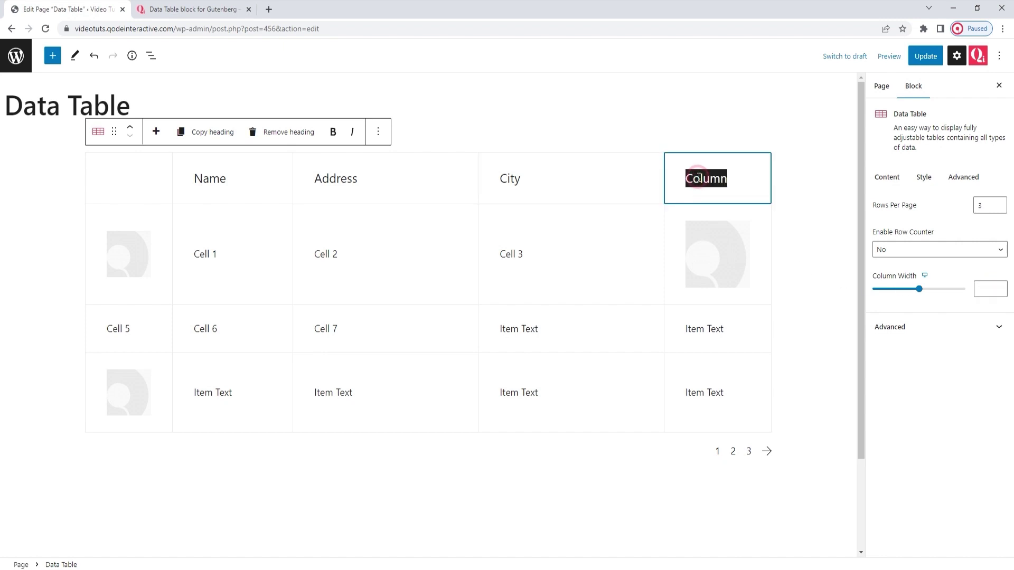
{"action": "type", "text": "Country"}
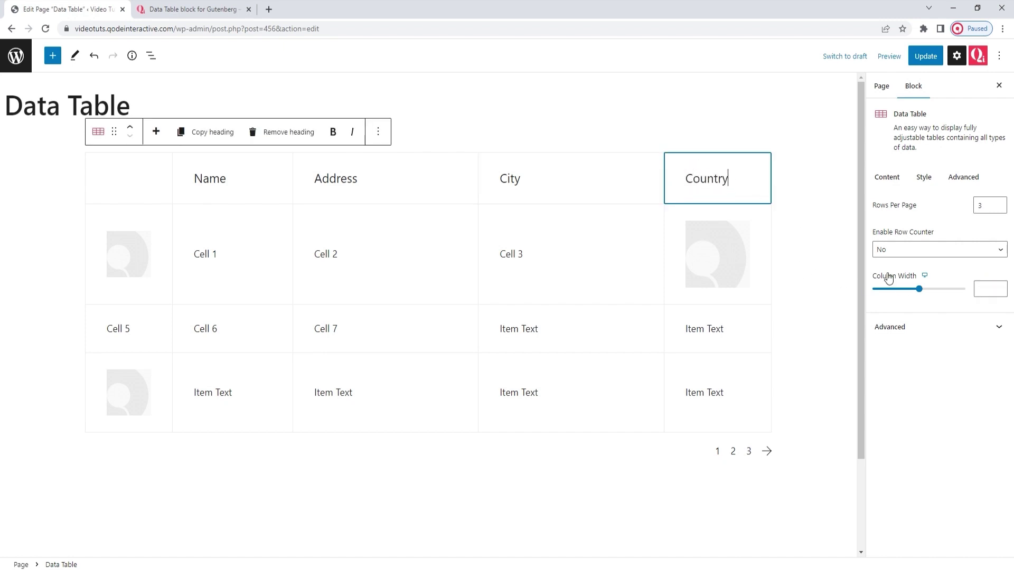
{"action": "left_click", "coordinate": [979, 287]}
{"action": "type", "text": "45"}
{"action": "type", "text": "."}
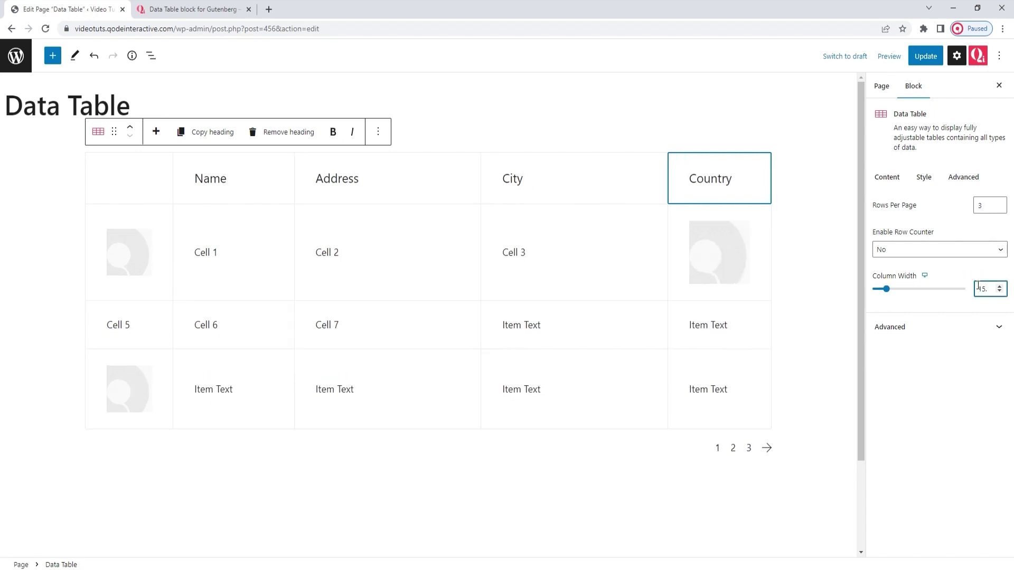
{"action": "type", "text": "65"}
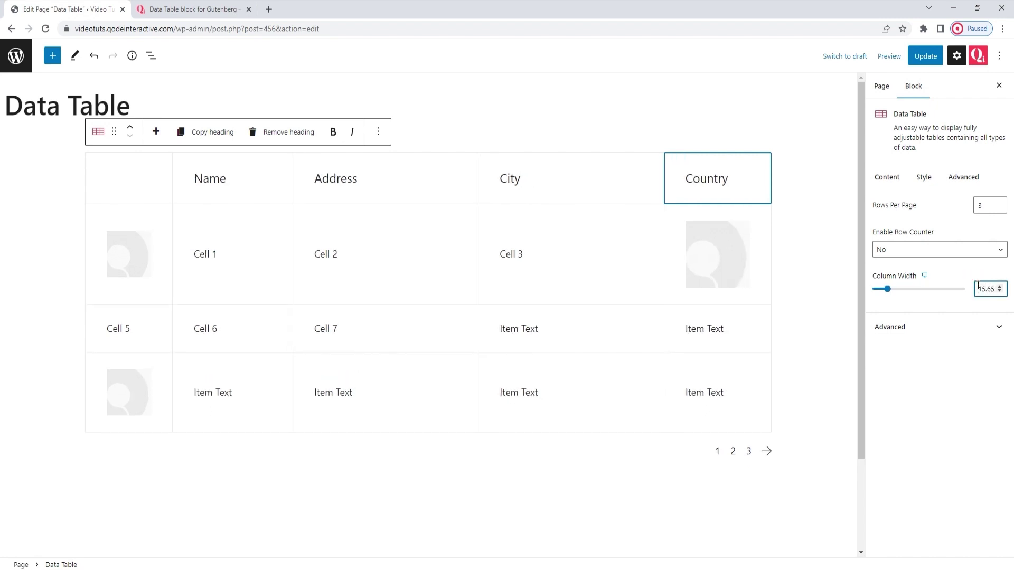
{"action": "left_click", "coordinate": [959, 302]}
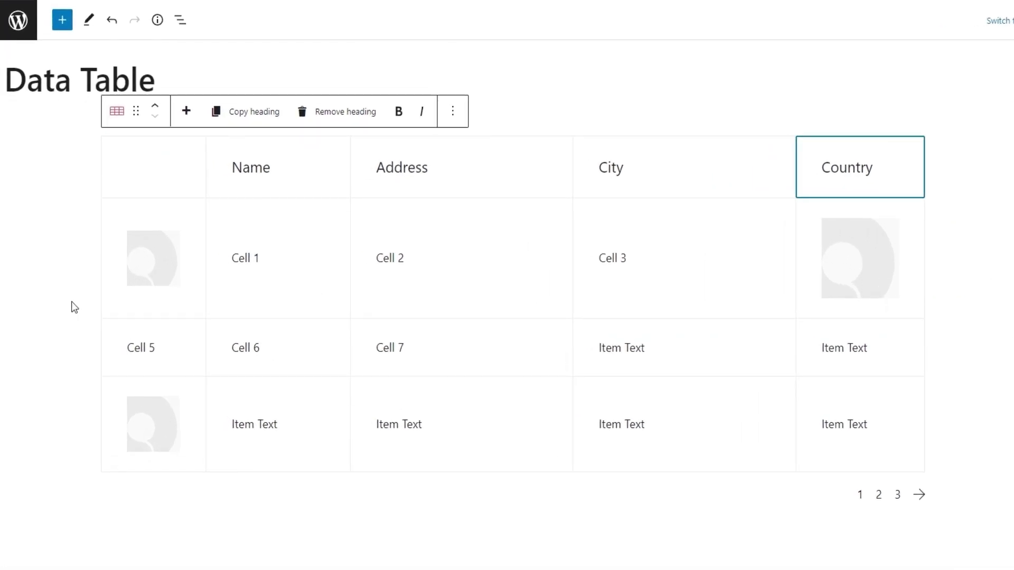
- Replace the placeholder image in the first row's first cell with tables-img-1 from the media library
{"action": "left_click", "coordinate": [133, 271]}
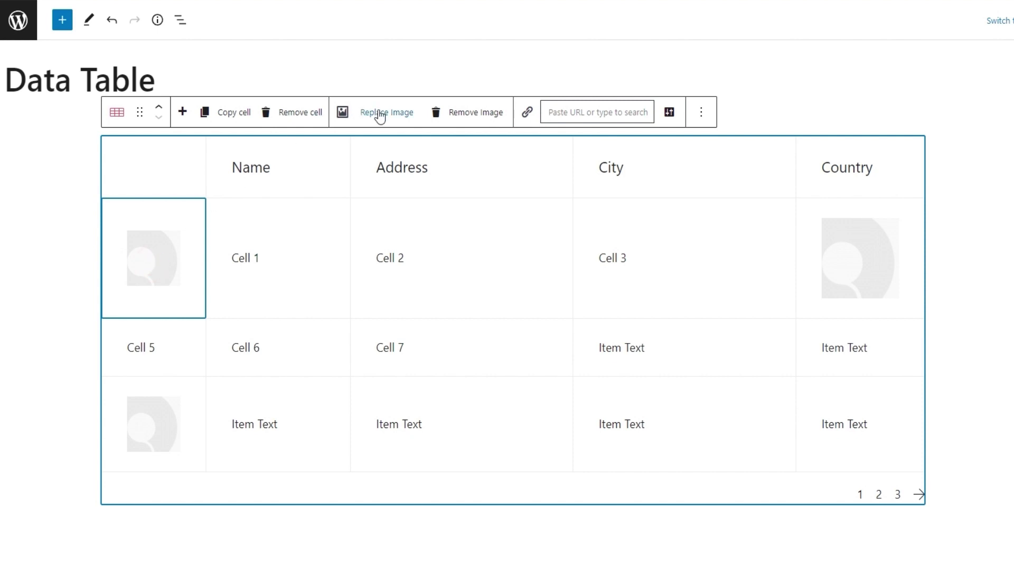
{"action": "left_click", "coordinate": [434, 109]}
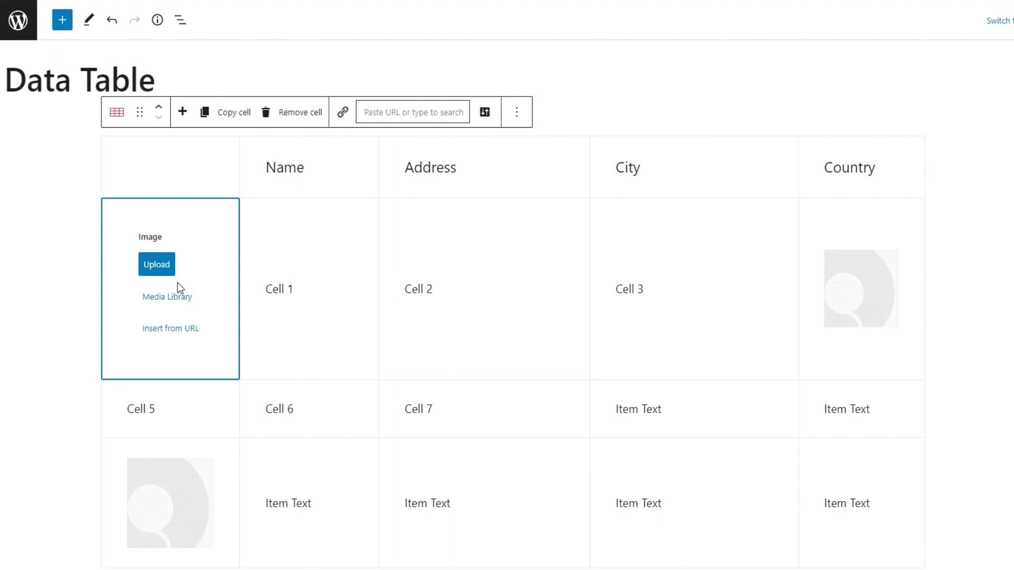
{"action": "left_click", "coordinate": [155, 299]}
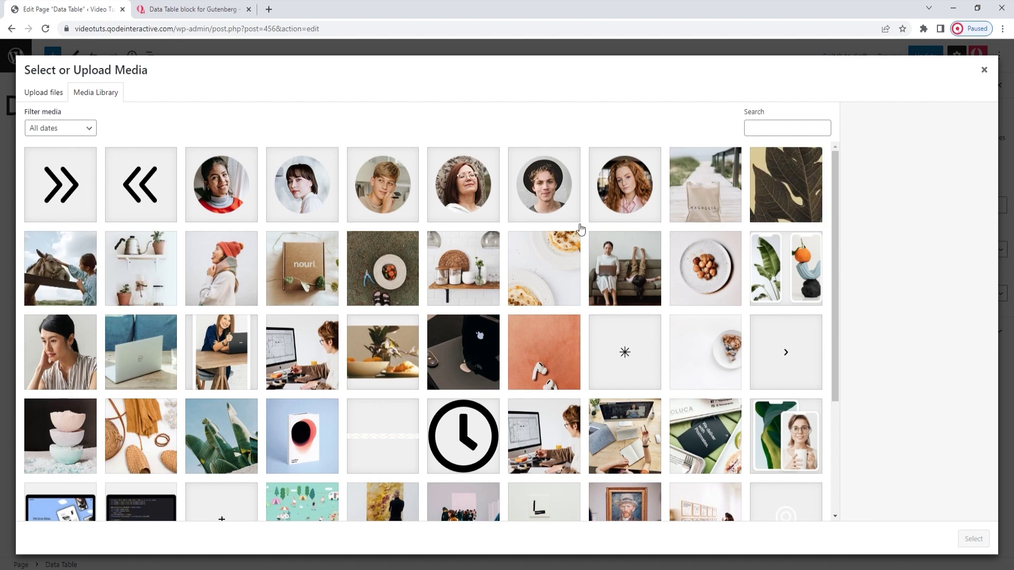
{"action": "left_click", "coordinate": [621, 200]}
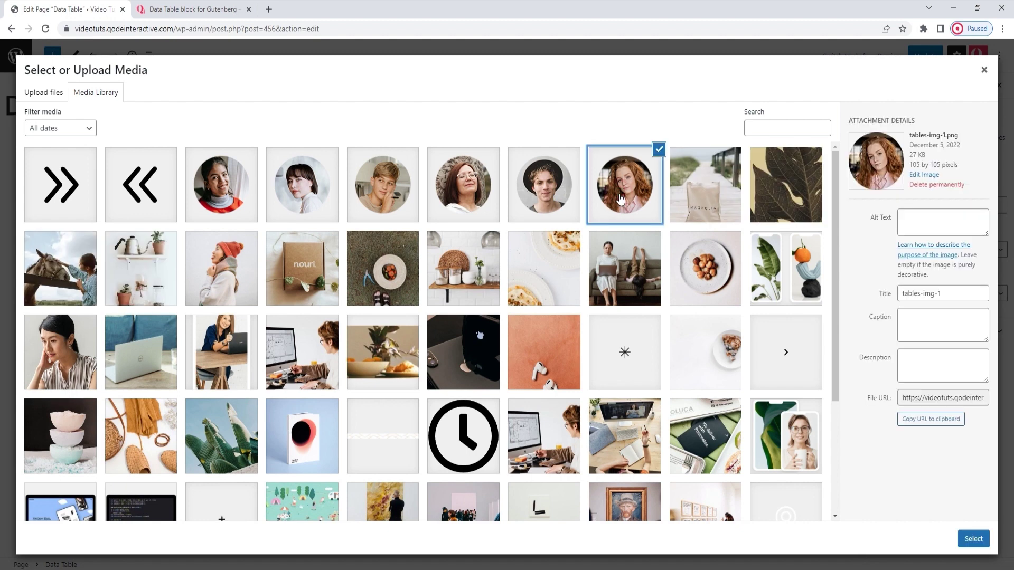
{"action": "left_click", "coordinate": [970, 540]}
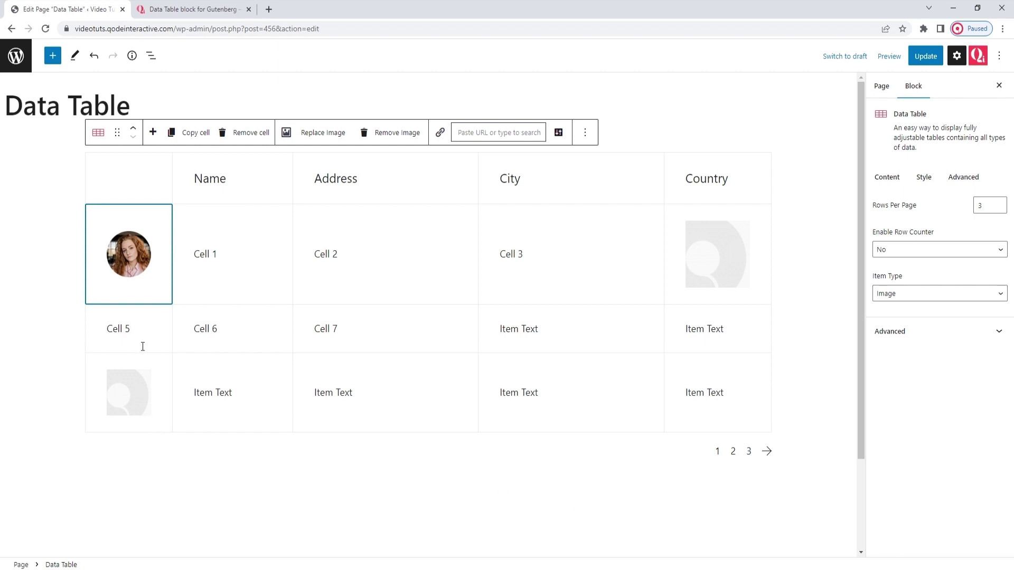
- Change the Cell 5 item type to Image and insert tables-img-2 from the media library
{"action": "left_click", "coordinate": [131, 327]}
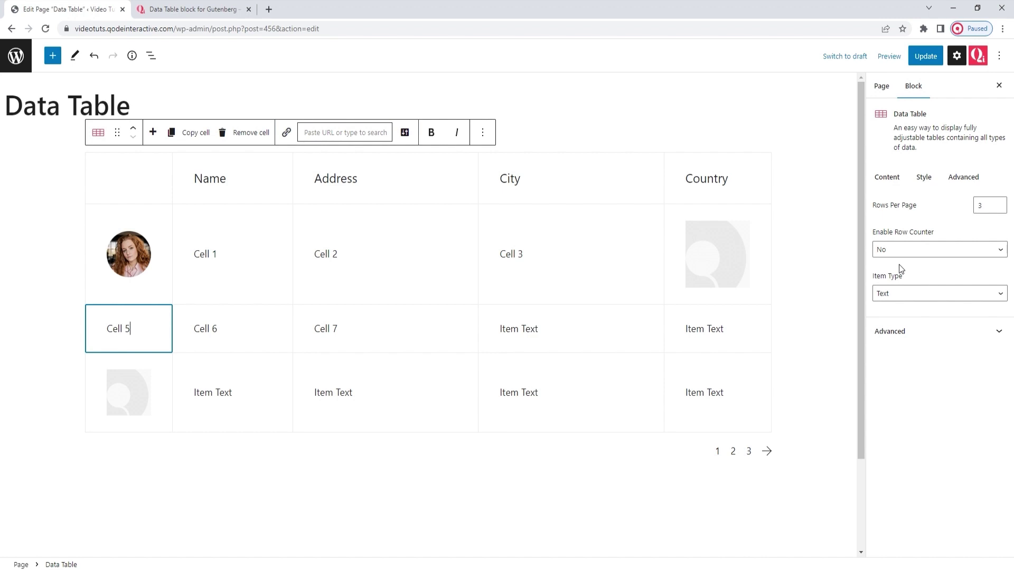
{"action": "left_click", "coordinate": [904, 291]}
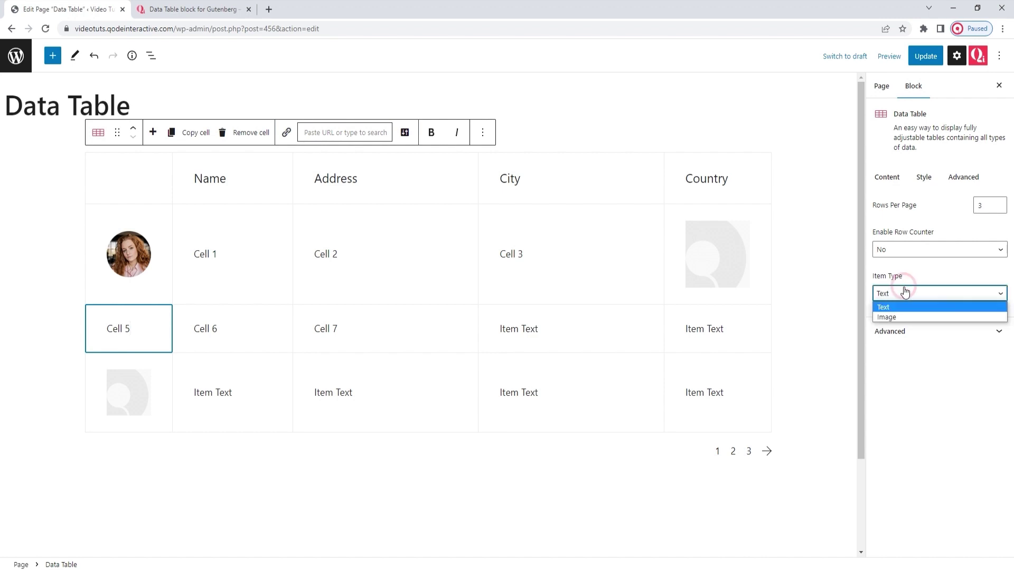
{"action": "left_click", "coordinate": [902, 317]}
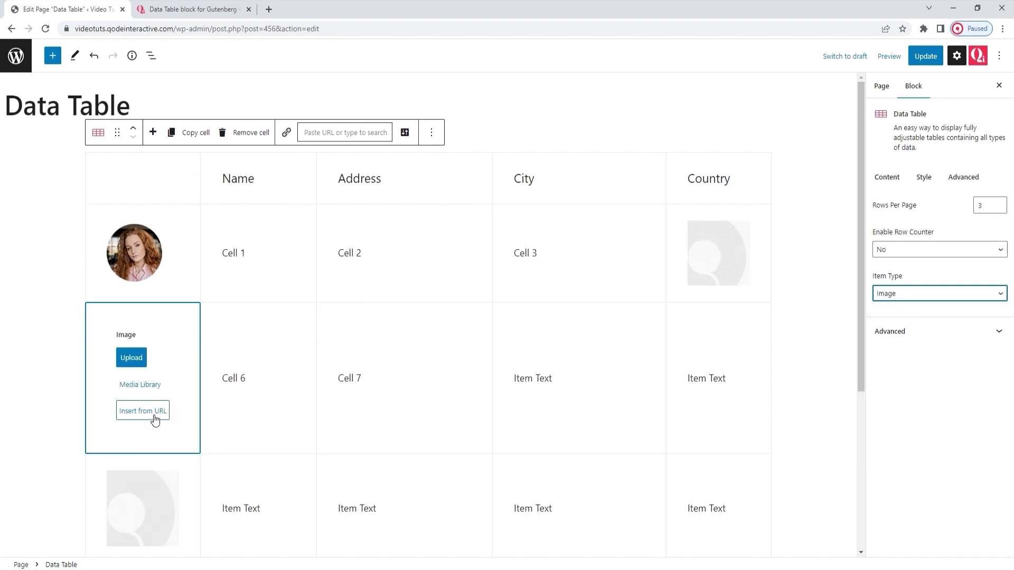
{"action": "scroll", "coordinate": [154, 419], "scroll_direction": "down", "scroll_amount": 1}
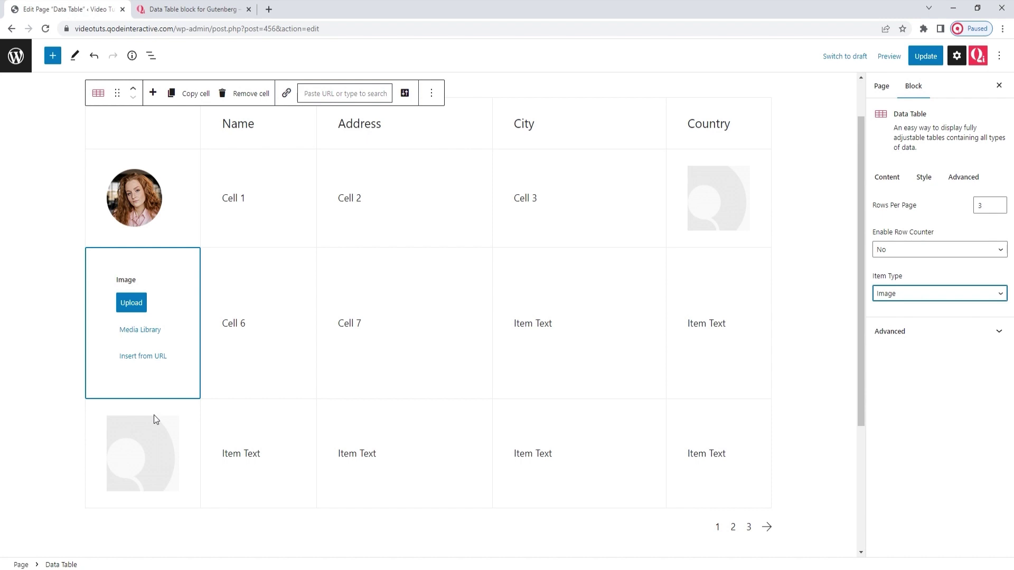
{"action": "left_click", "coordinate": [153, 332]}
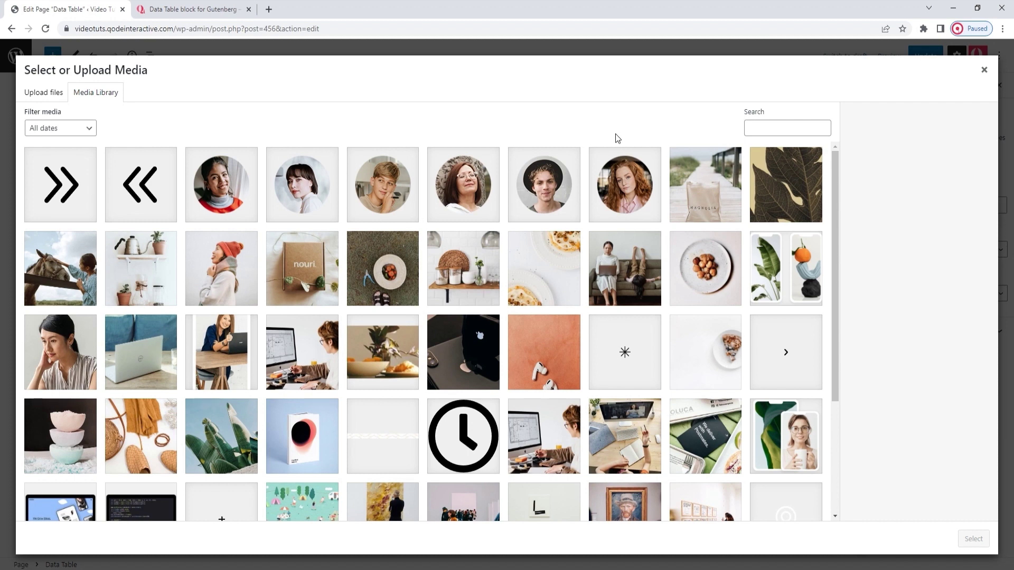
{"action": "left_click", "coordinate": [576, 176]}
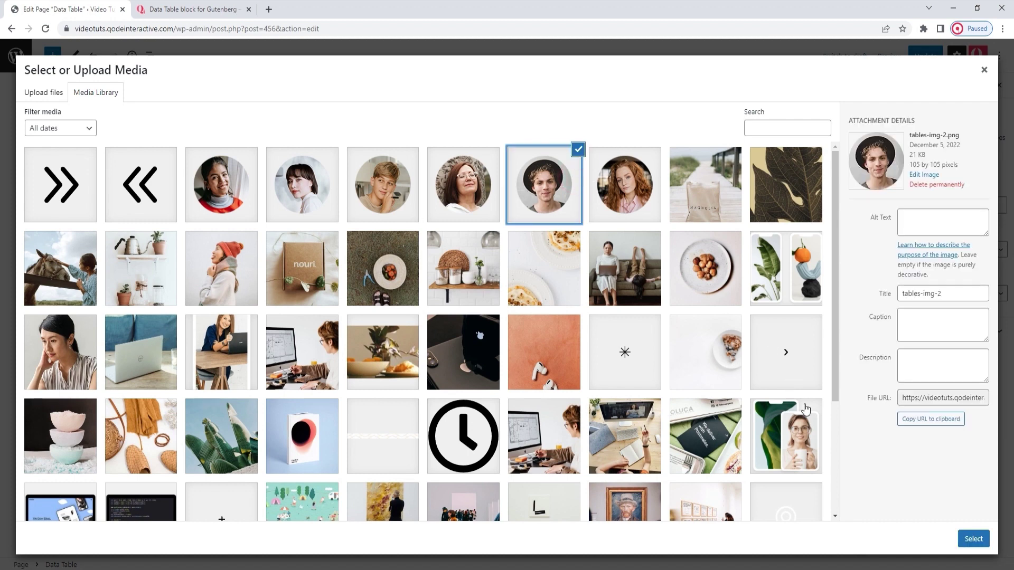
{"action": "left_click", "coordinate": [973, 538]}
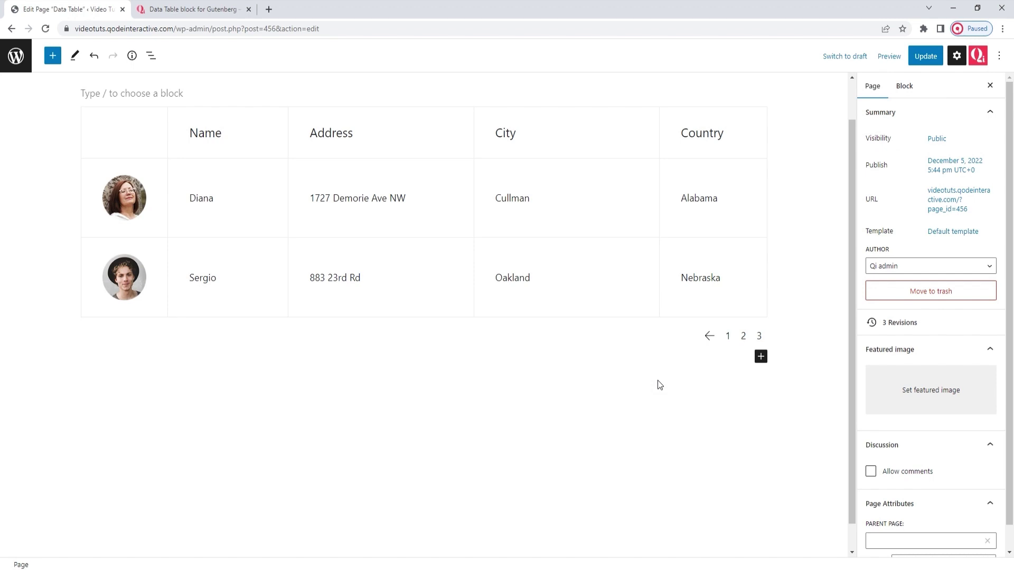
- Page back to the table's first page and set the table alignment to left in the general style settings
{"action": "left_click", "coordinate": [742, 337]}
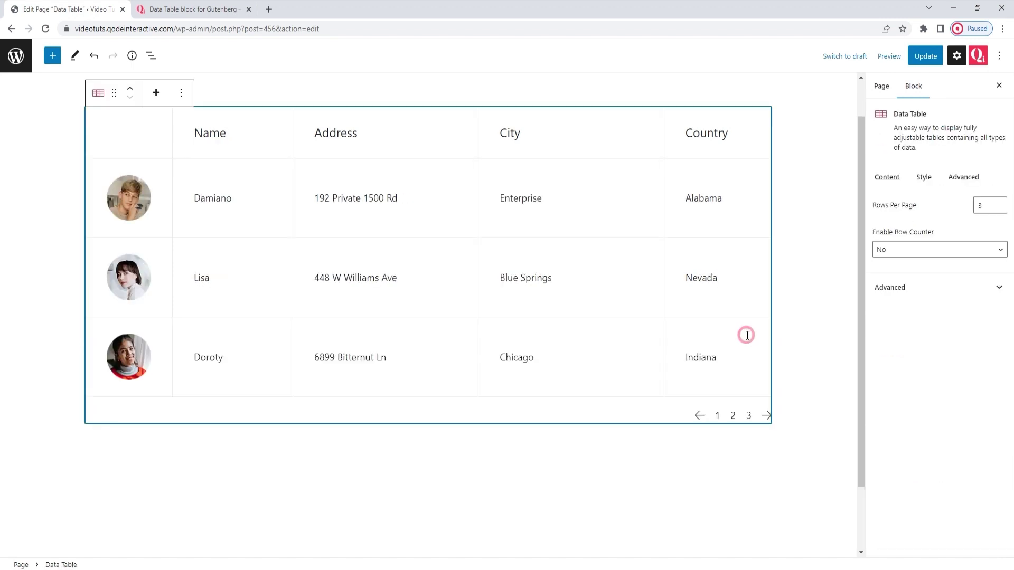
{"action": "left_click", "coordinate": [717, 415]}
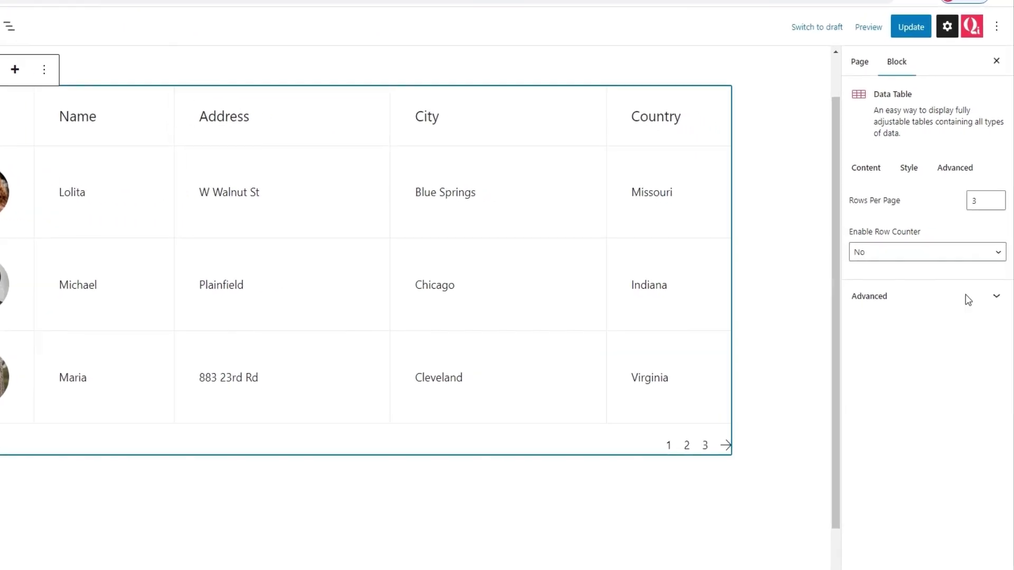
{"action": "left_click", "coordinate": [907, 167]}
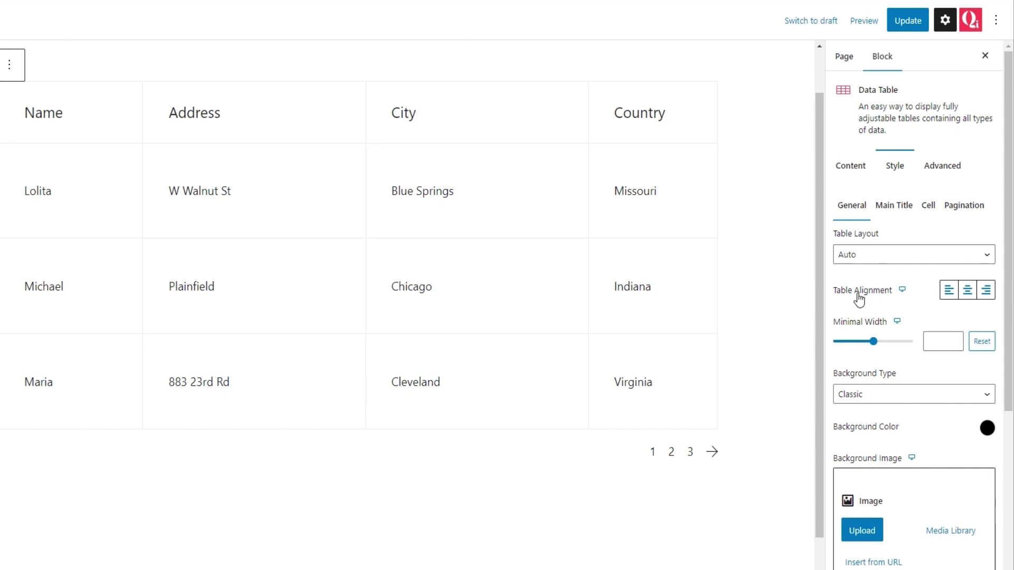
{"action": "left_click", "coordinate": [950, 292]}
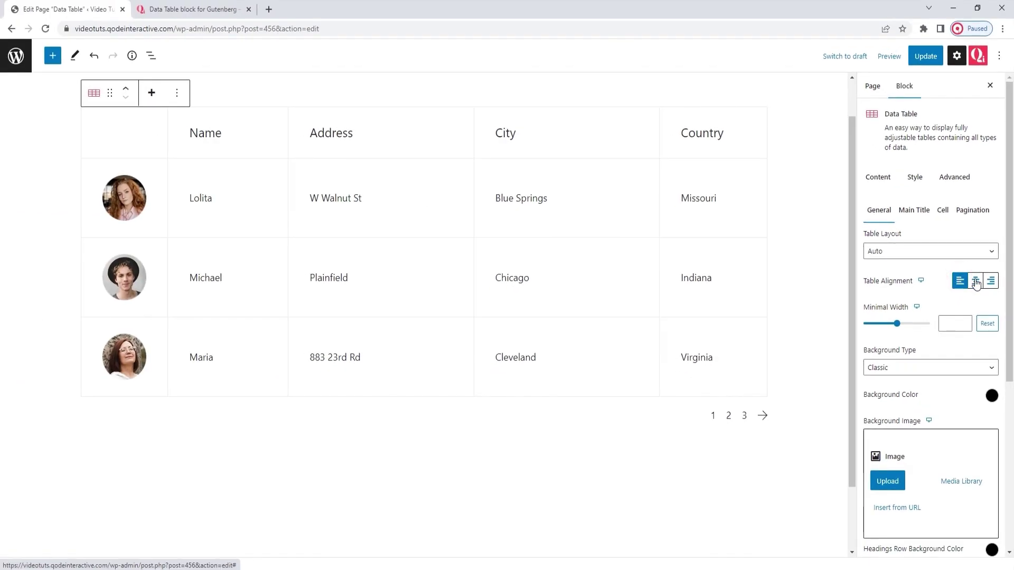
- Try center and right table alignment, and return the alignment to left
{"action": "left_click", "coordinate": [975, 280]}
{"action": "left_click", "coordinate": [990, 281]}
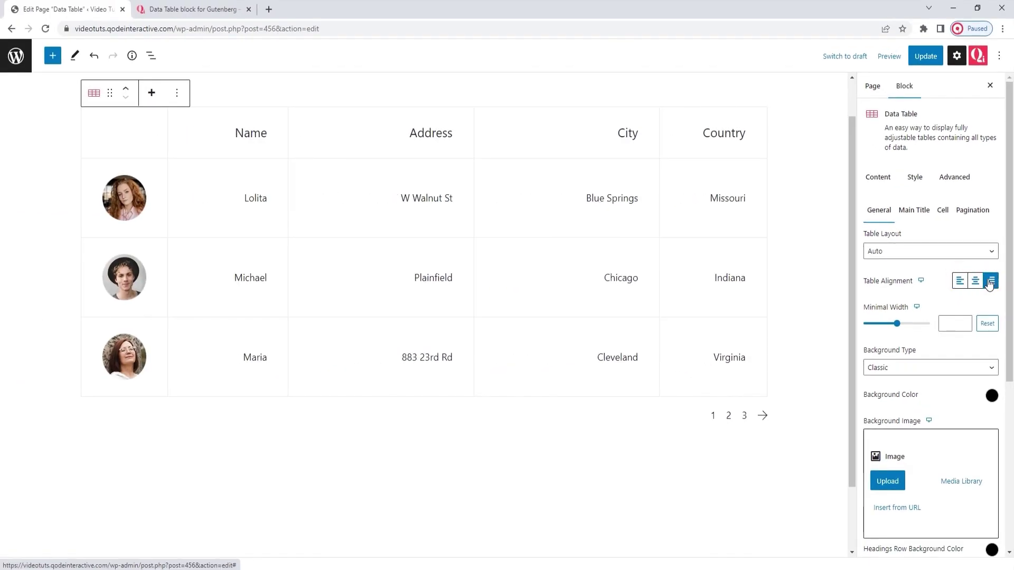
{"action": "left_click", "coordinate": [960, 285]}
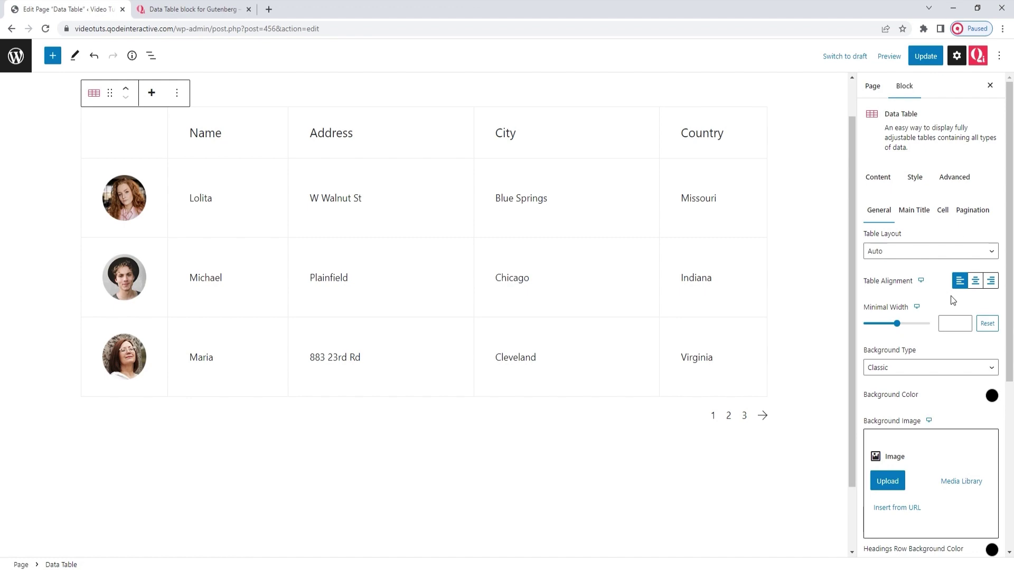
- Try a minimal table width of 1543, view the horizontal scrolling area, and reset the width
{"action": "left_click", "coordinate": [900, 325]}
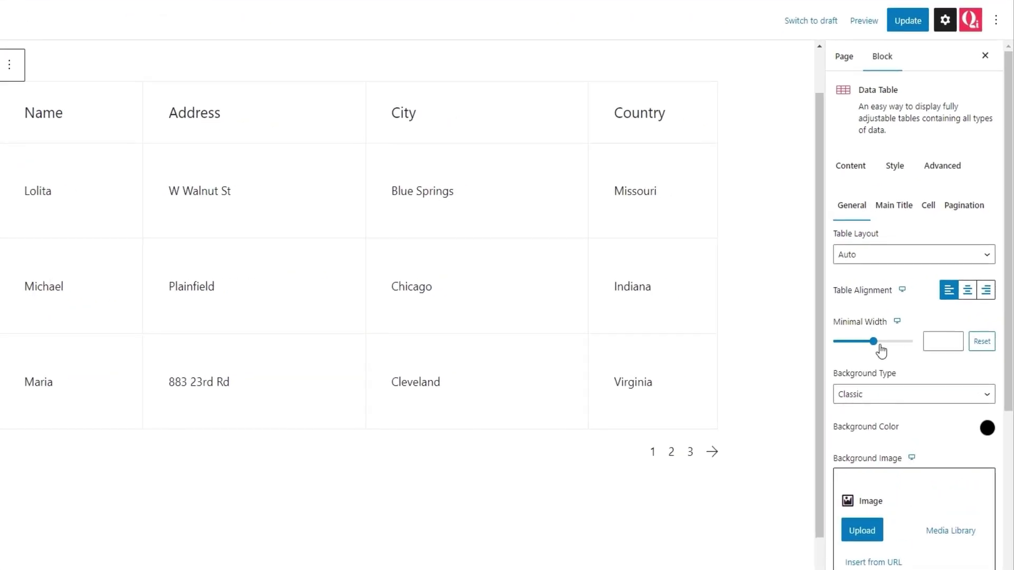
{"action": "left_click_drag", "start_coordinate": [878, 348], "coordinate": [916, 327]}
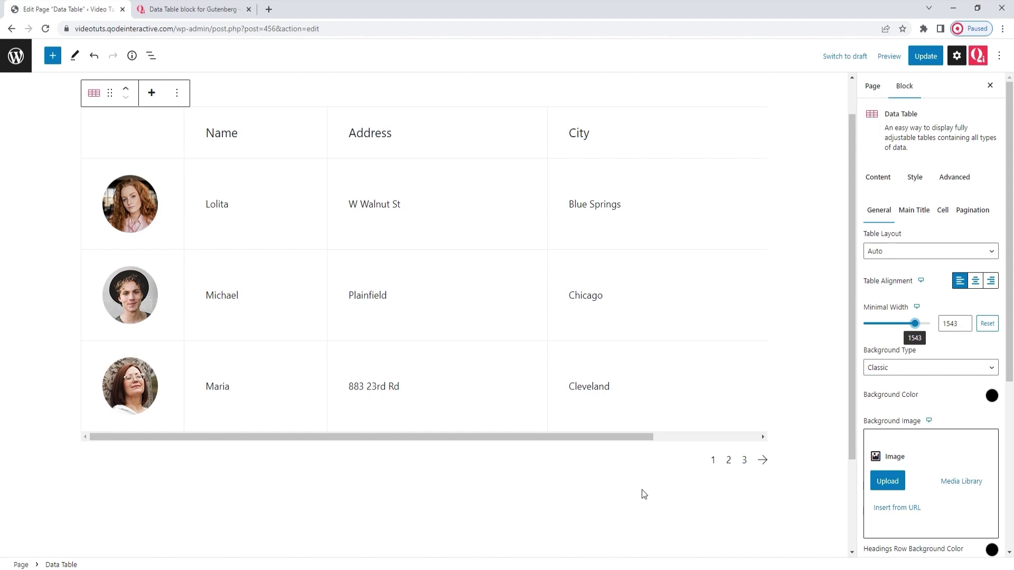
{"action": "left_click_drag", "start_coordinate": [645, 439], "coordinate": [606, 463]}
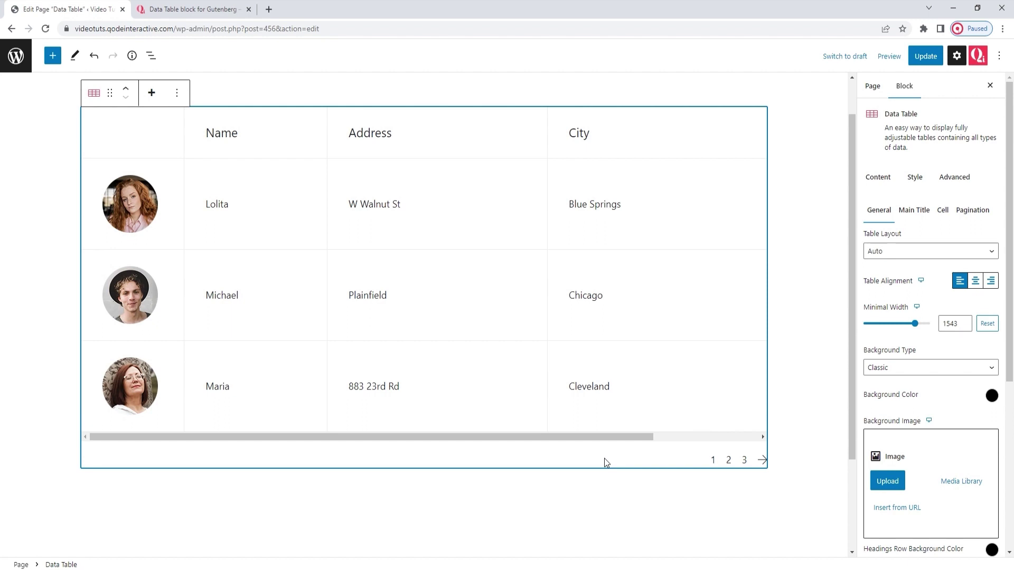
{"action": "left_click", "coordinate": [987, 323]}
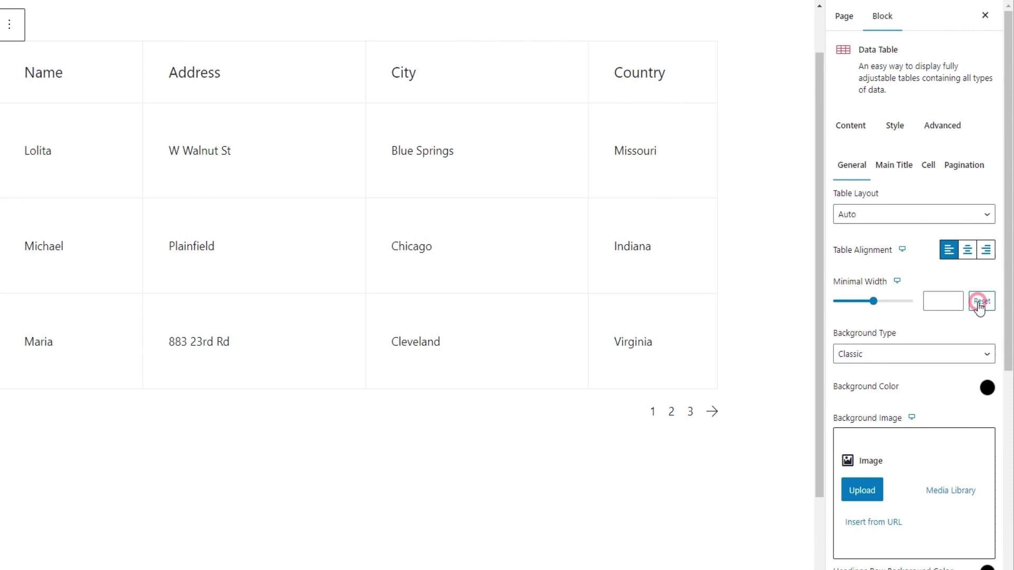
- Change the table's background type to Gradient with a light red first color and a pale pink second color
{"action": "left_click", "coordinate": [890, 358]}
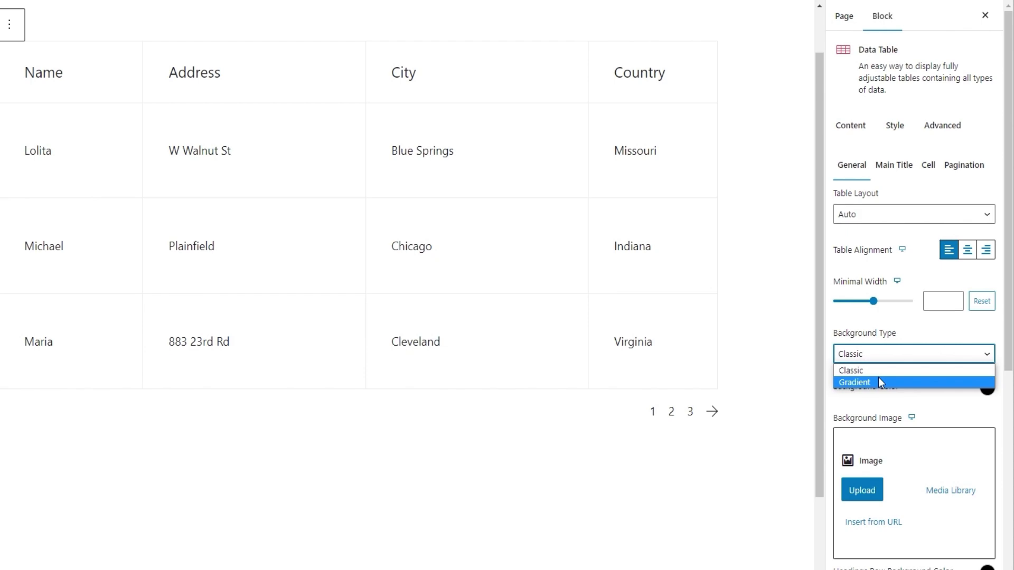
{"action": "left_click", "coordinate": [879, 380]}
{"action": "scroll", "coordinate": [929, 393], "scroll_direction": "down", "scroll_amount": 1}
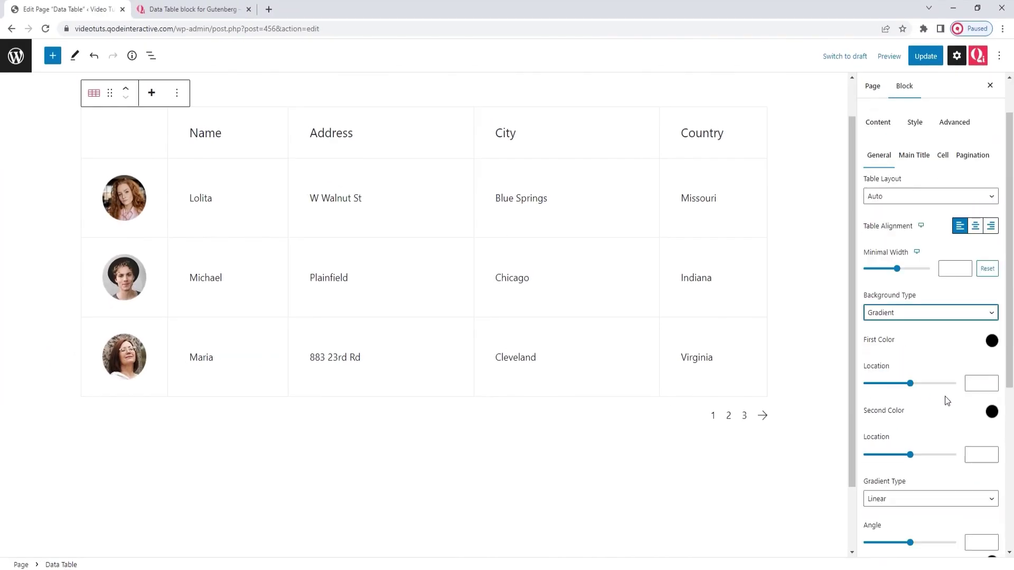
{"action": "left_click", "coordinate": [992, 341]}
{"action": "left_click_drag", "start_coordinate": [949, 378], "coordinate": [924, 370]}
{"action": "left_click", "coordinate": [992, 341]}
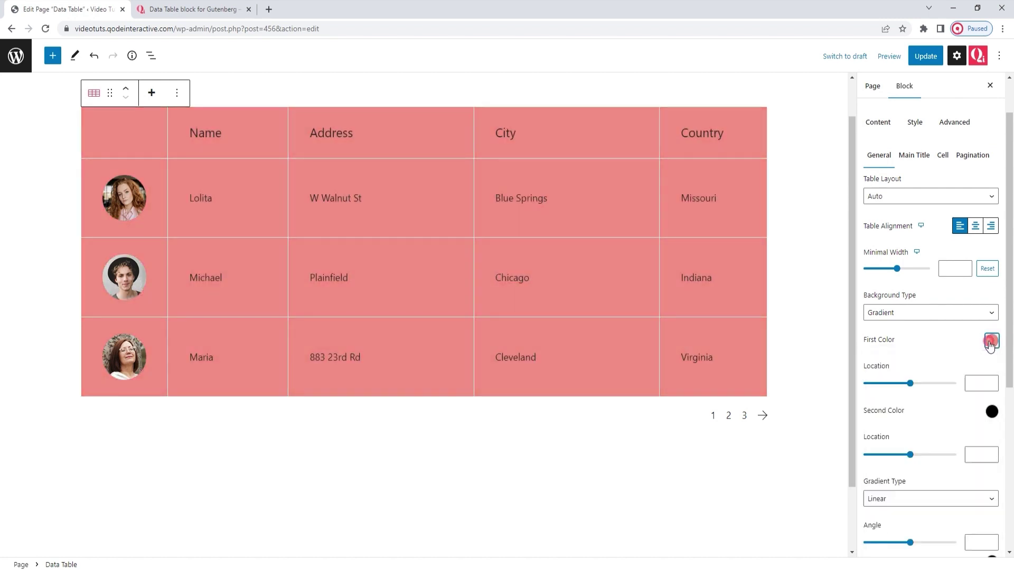
{"action": "left_click", "coordinate": [991, 411]}
{"action": "left_click", "coordinate": [893, 440]}
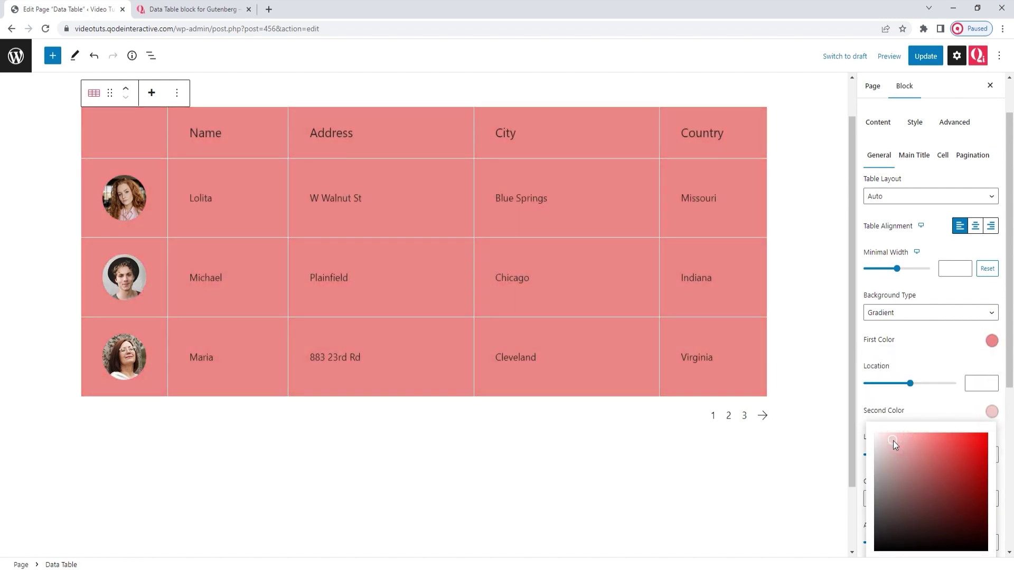
{"action": "left_click", "coordinate": [991, 411]}
- Set the linear gradient's angle to 163, its first color location to 53 and its second color location to 67
{"action": "scroll", "coordinate": [980, 405], "scroll_direction": "down", "scroll_amount": 1}
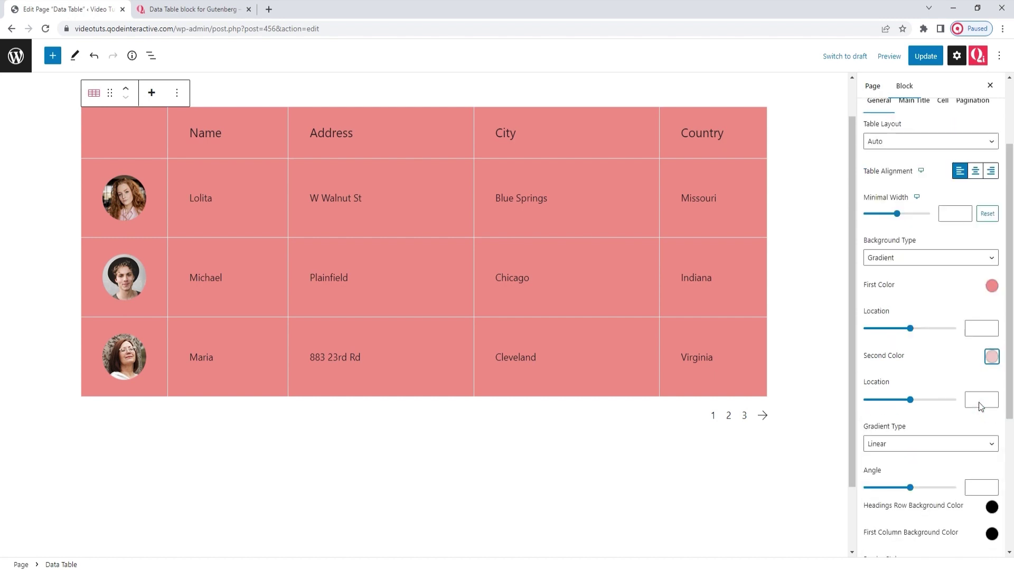
{"action": "left_click_drag", "start_coordinate": [910, 399], "coordinate": [919, 401]}
{"action": "left_click_drag", "start_coordinate": [910, 329], "coordinate": [919, 329]}
{"action": "left_click_drag", "start_coordinate": [913, 490], "coordinate": [906, 485]}
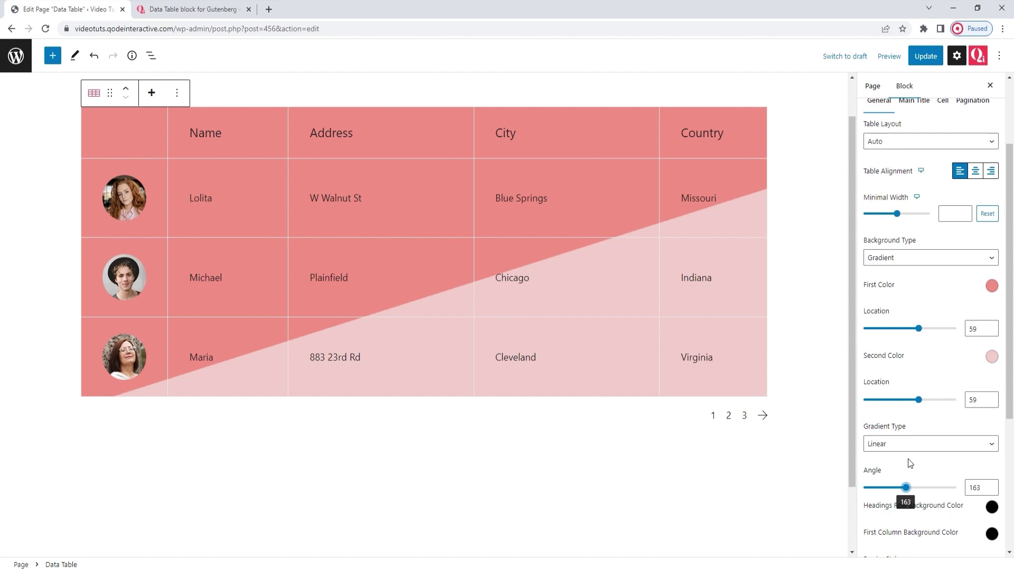
{"action": "mouse_move", "coordinate": [918, 400]}
{"action": "left_mouse_down"}
{"action": "mouse_move", "coordinate": [896, 400]}
{"action": "mouse_move", "coordinate": [927, 397]}
{"action": "left_mouse_up"}
{"action": "left_click_drag", "start_coordinate": [918, 328], "coordinate": [913, 327]}
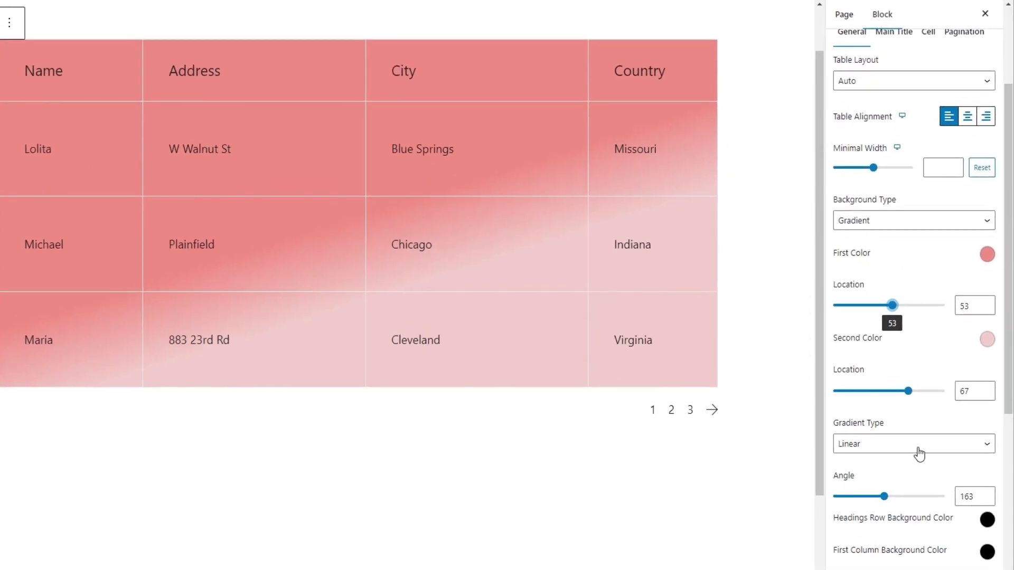
- Change the gradient type to Radial, try the Center Right position, and set the position to Top Right
{"action": "left_click", "coordinate": [919, 454]}
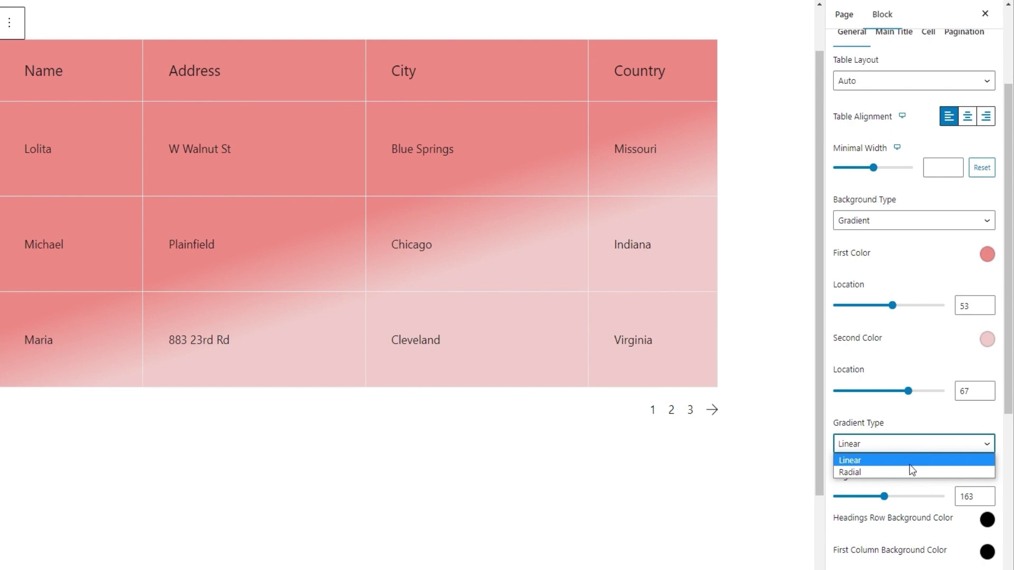
{"action": "left_click", "coordinate": [911, 472]}
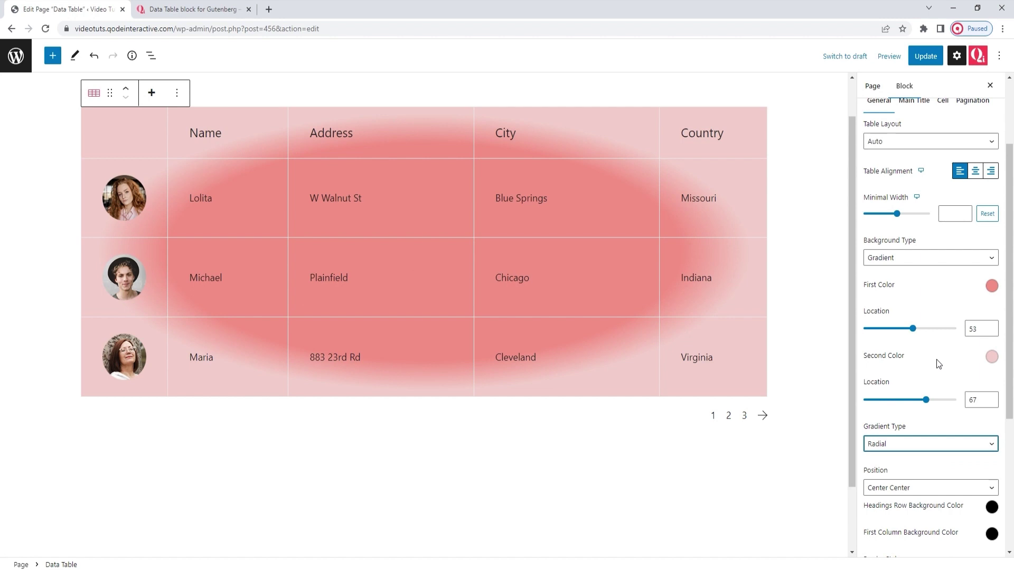
{"action": "scroll", "coordinate": [927, 463], "scroll_direction": "down", "scroll_amount": 1}
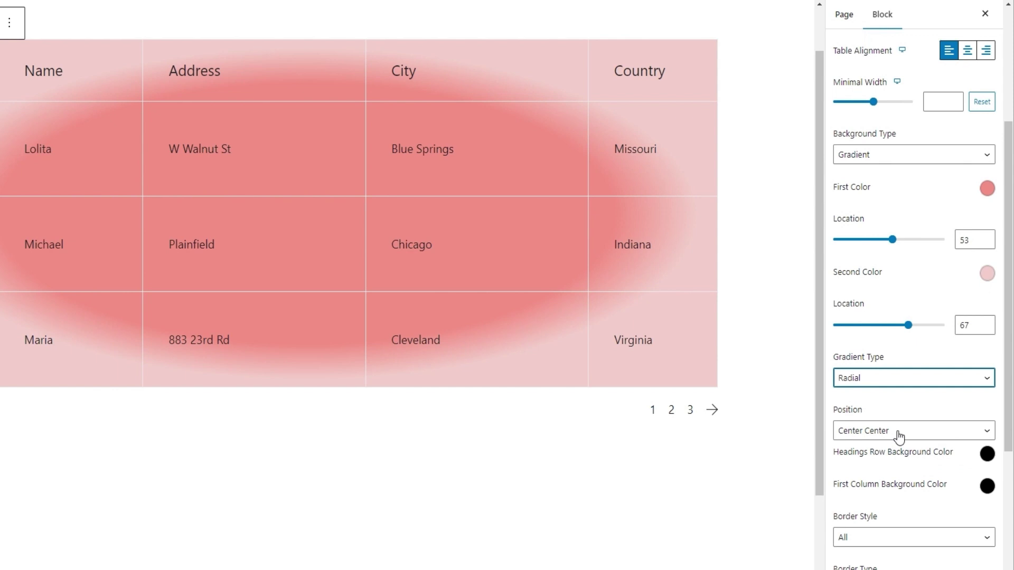
{"action": "left_click", "coordinate": [899, 438]}
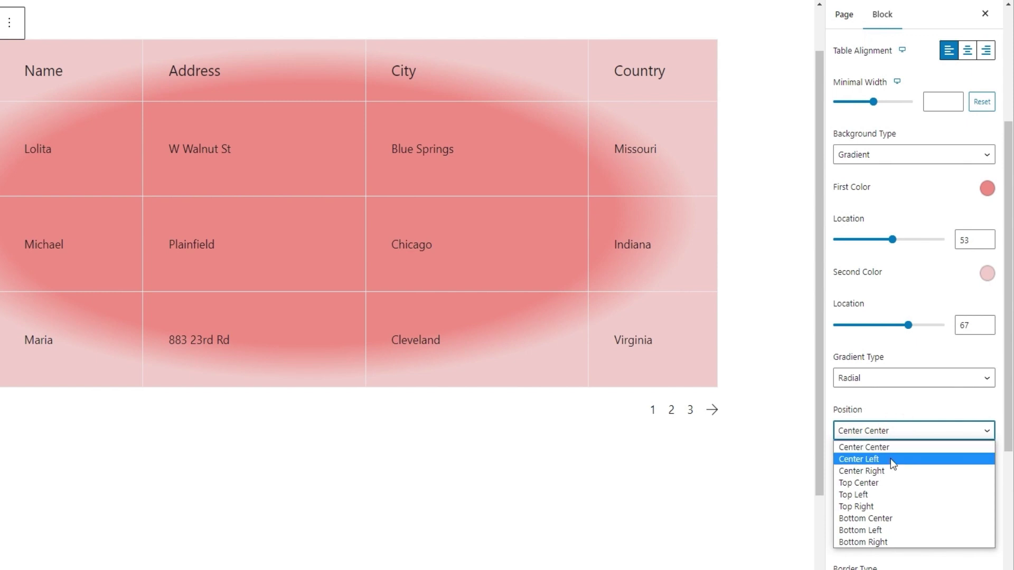
{"action": "left_click", "coordinate": [890, 468]}
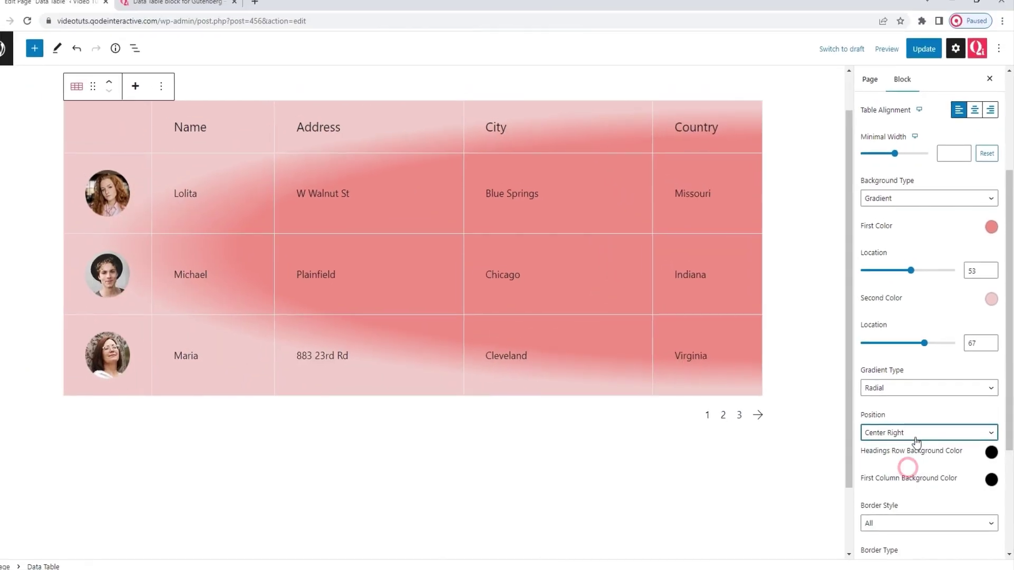
{"action": "left_click", "coordinate": [915, 437]}
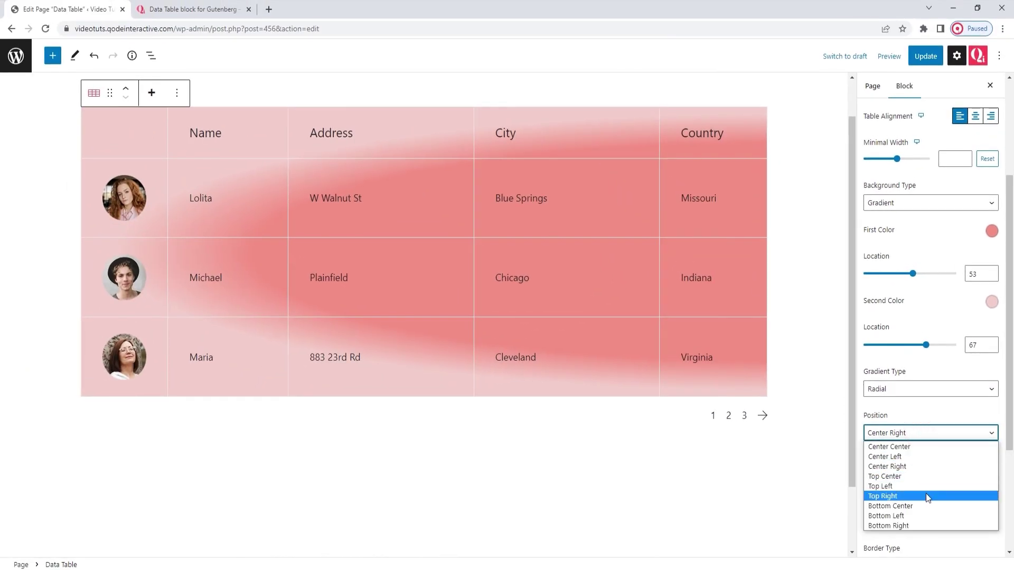
{"action": "left_click", "coordinate": [926, 495]}
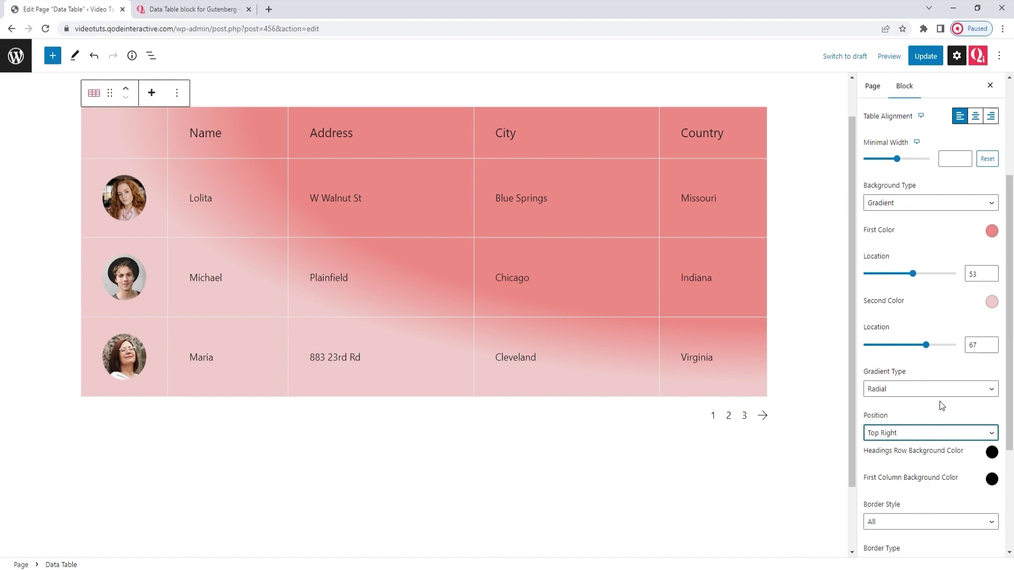
- Set the gradient's color locations to 48 and 74, and switch the background type back to Classic
{"action": "left_click_drag", "start_coordinate": [926, 345], "coordinate": [932, 346]}
{"action": "left_click_drag", "start_coordinate": [912, 274], "coordinate": [908, 275]}
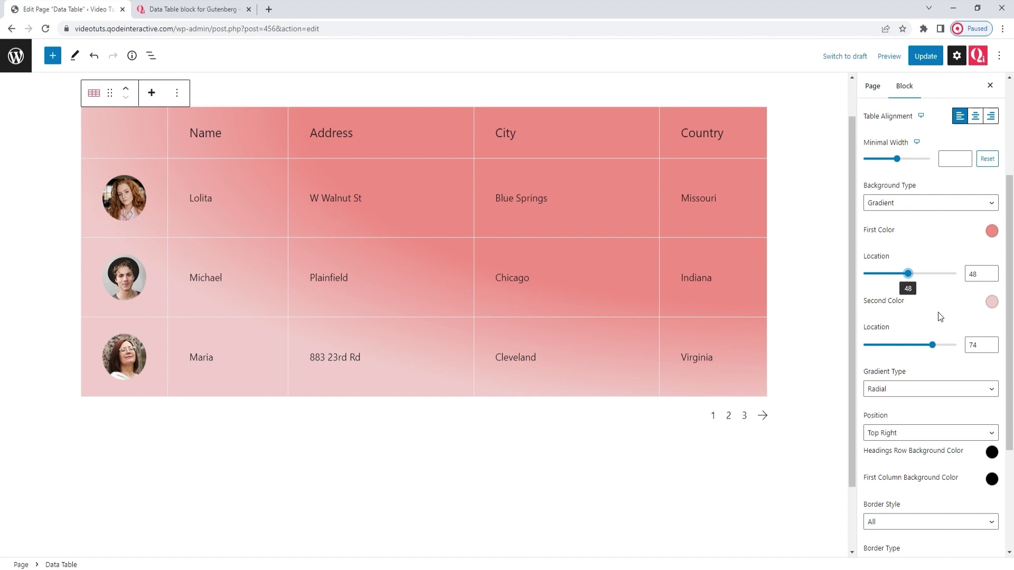
{"action": "scroll", "coordinate": [936, 314], "scroll_direction": "up", "scroll_amount": 1}
{"action": "left_click", "coordinate": [924, 261]}
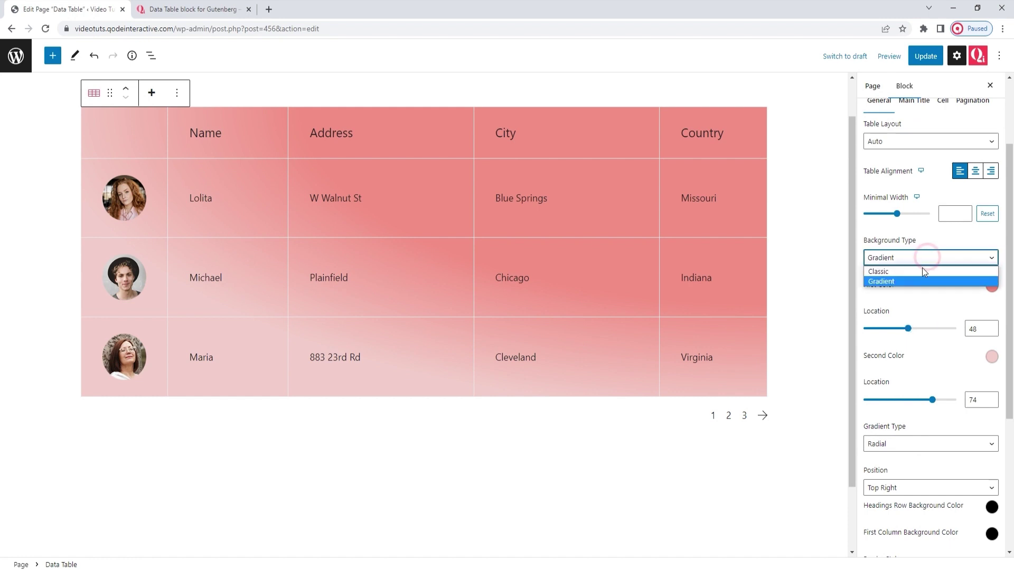
{"action": "left_click", "coordinate": [920, 272]}
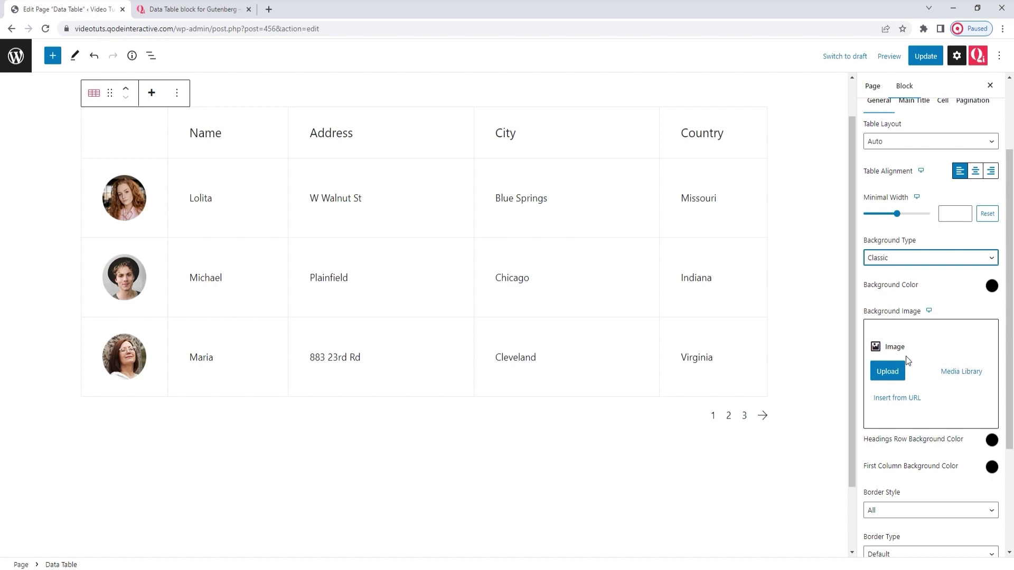
- Try the red D95C5C as the table's background color, and set it to white with hex ffffff
{"action": "left_click", "coordinate": [992, 286]}
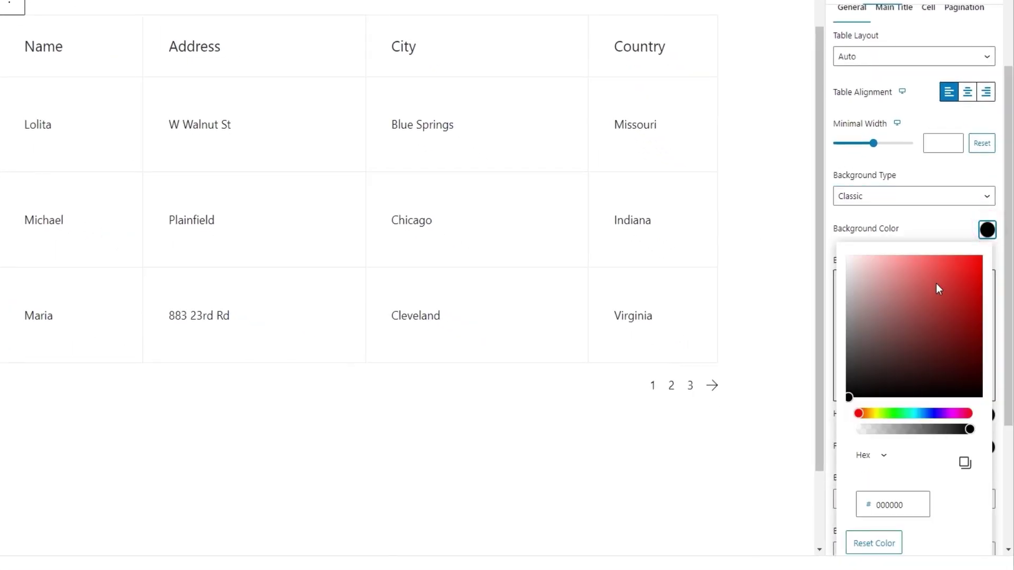
{"action": "left_click_drag", "start_coordinate": [935, 283], "coordinate": [924, 277]}
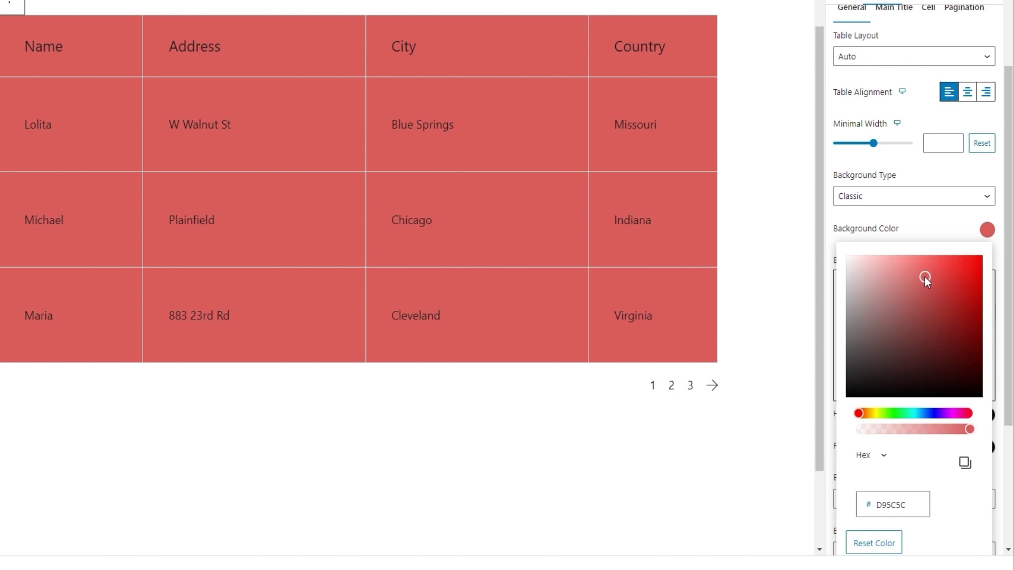
{"action": "left_click", "coordinate": [893, 507]}
{"action": "type", "text": "ffffff"}
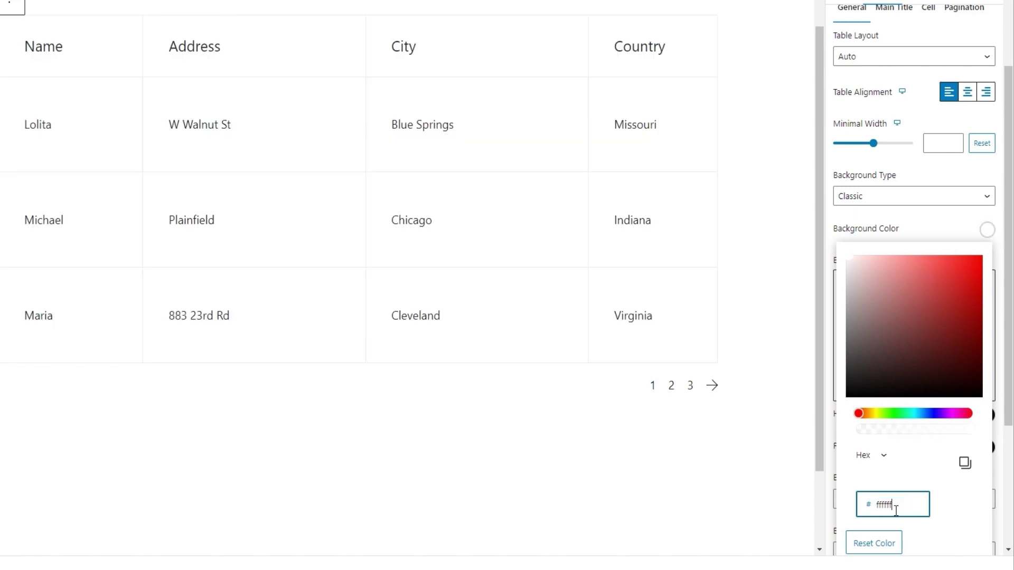
{"action": "left_click", "coordinate": [990, 235]}
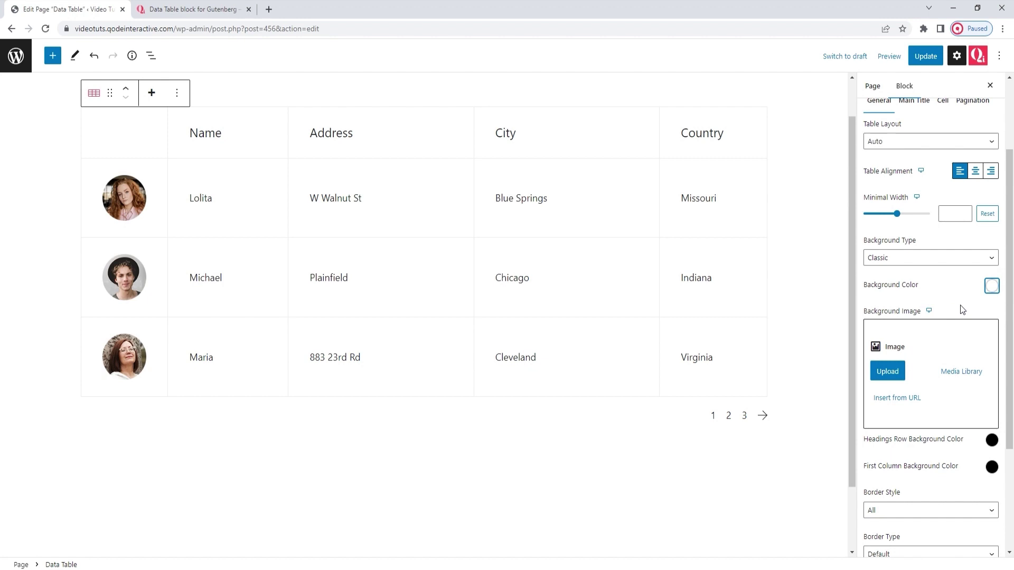
- Try a red background color on the headings row and reset that color
{"action": "scroll", "coordinate": [962, 310], "scroll_direction": "down", "scroll_amount": 1}
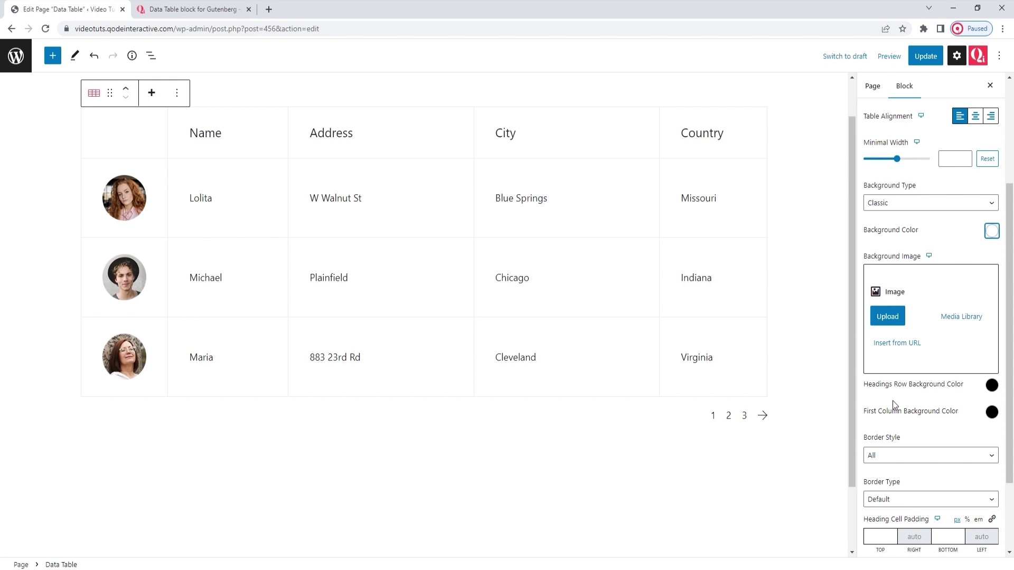
{"action": "left_click", "coordinate": [991, 385]}
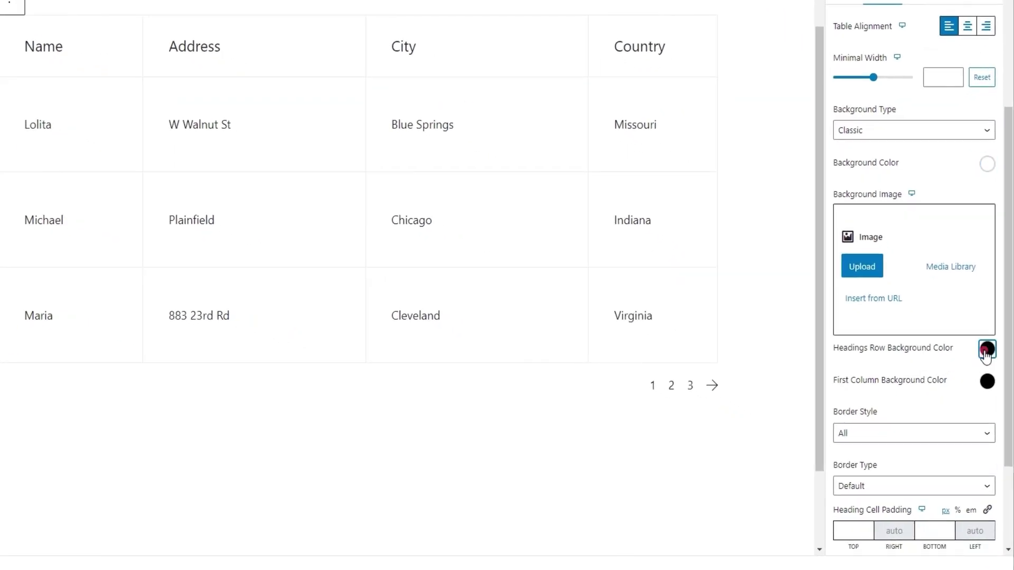
{"action": "left_click_drag", "start_coordinate": [950, 404], "coordinate": [940, 400]}
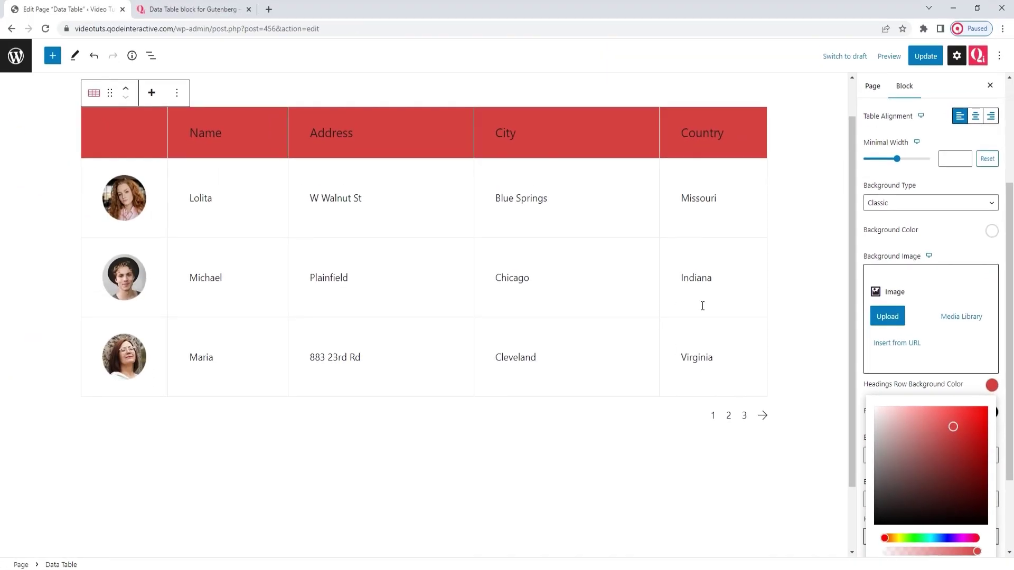
{"action": "scroll", "coordinate": [959, 432], "scroll_direction": "down", "scroll_amount": 1}
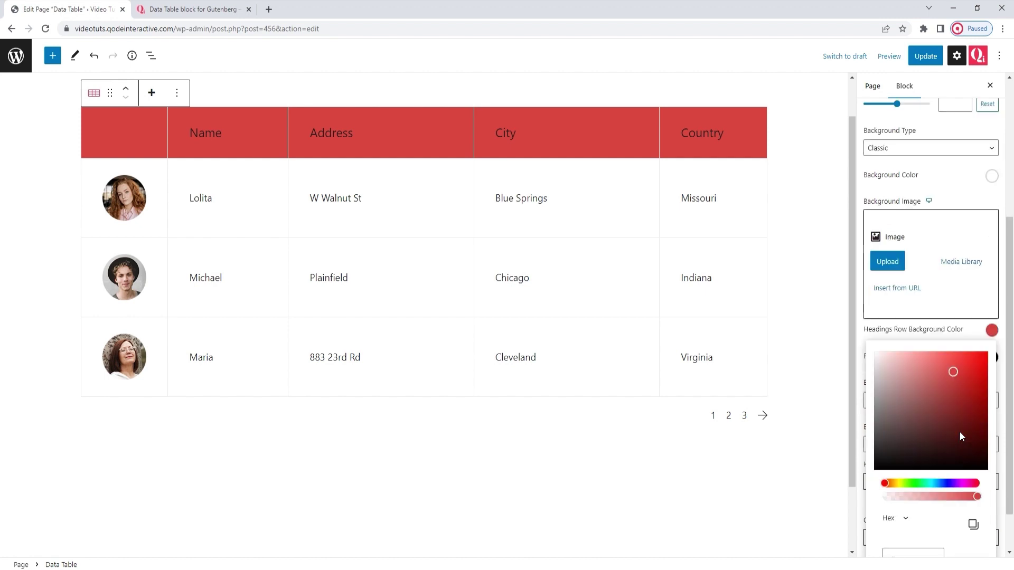
{"action": "scroll", "coordinate": [946, 487], "scroll_direction": "down", "scroll_amount": 1}
{"action": "left_click", "coordinate": [898, 537]}
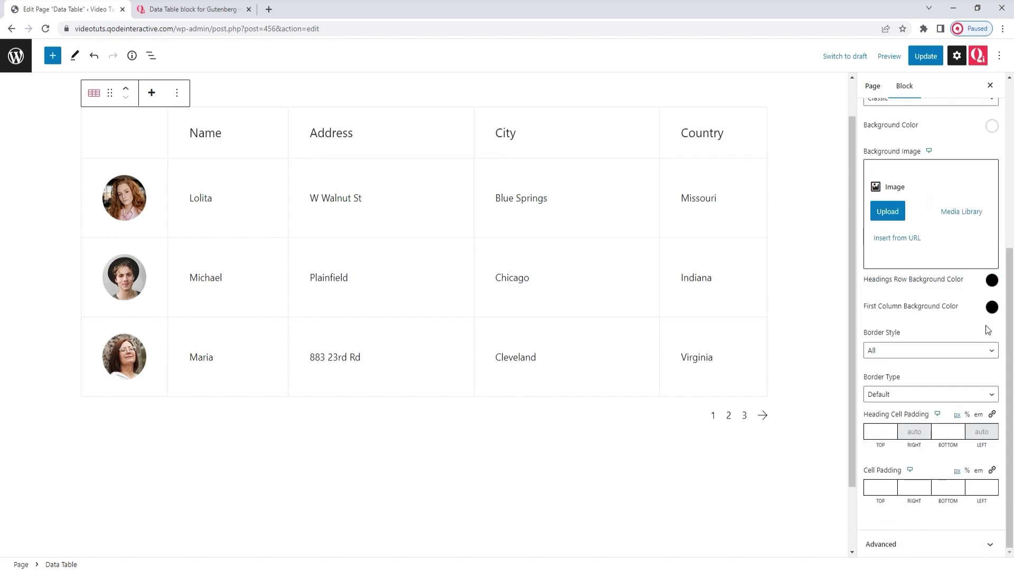
- Set the first column's background color to the muted red A24C4C and view the table
{"action": "left_click", "coordinate": [992, 307]}
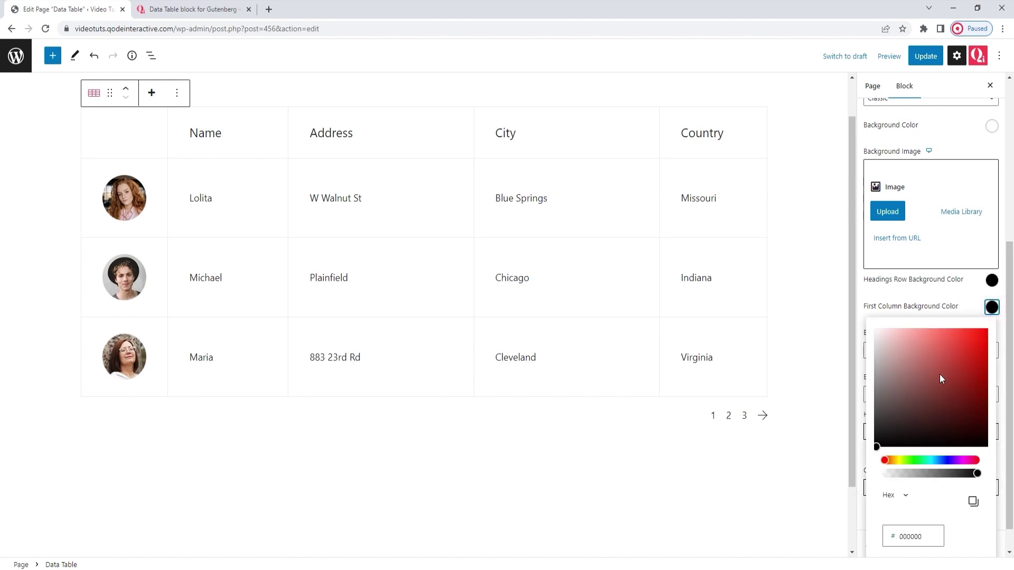
{"action": "left_click", "coordinate": [935, 371]}
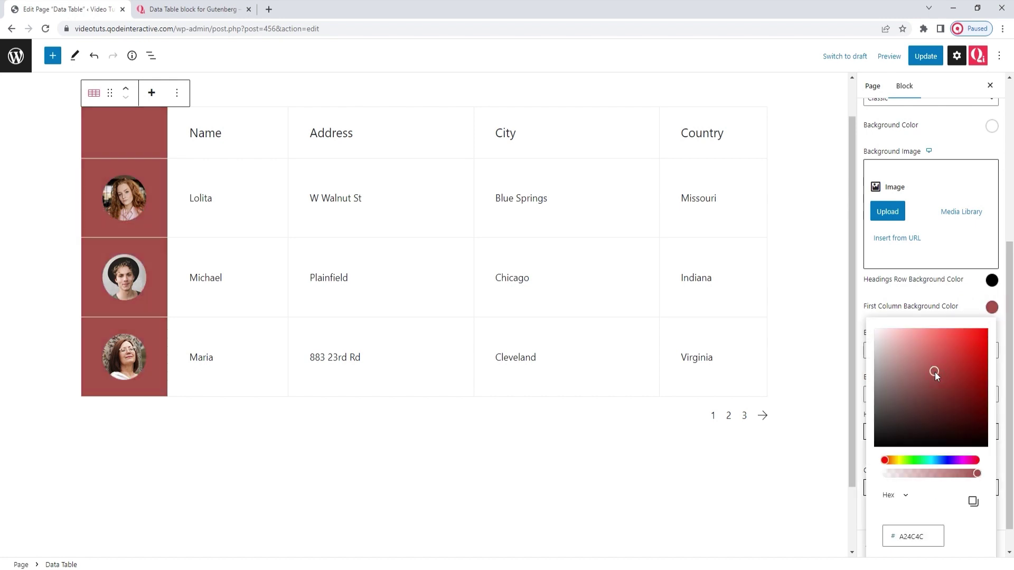
{"action": "scroll", "coordinate": [197, 327], "scroll_direction": "up", "scroll_amount": 1}
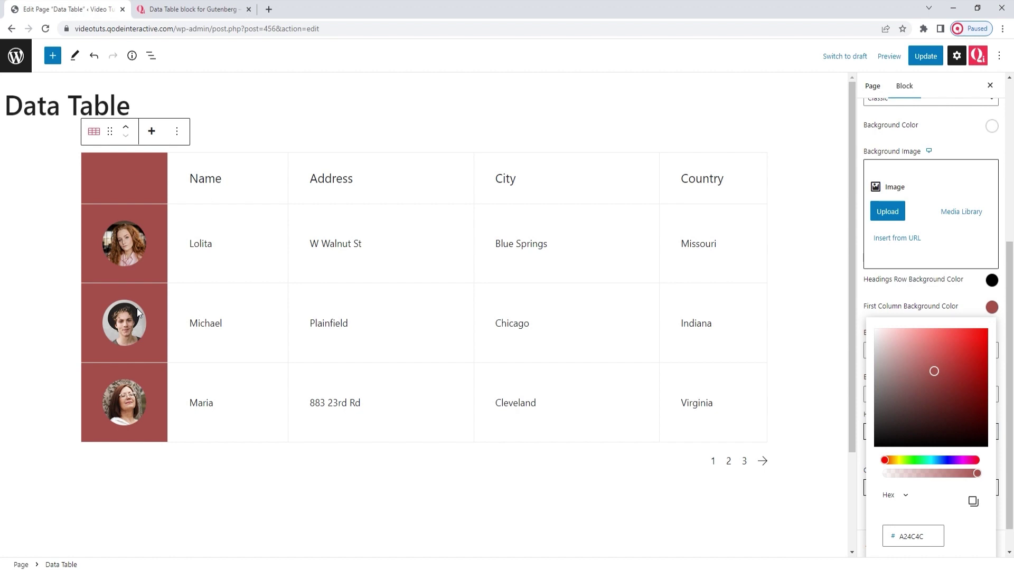
- Reset the first column's background color
{"action": "scroll", "coordinate": [951, 517], "scroll_direction": "down", "scroll_amount": 1}
{"action": "left_click", "coordinate": [902, 538]}
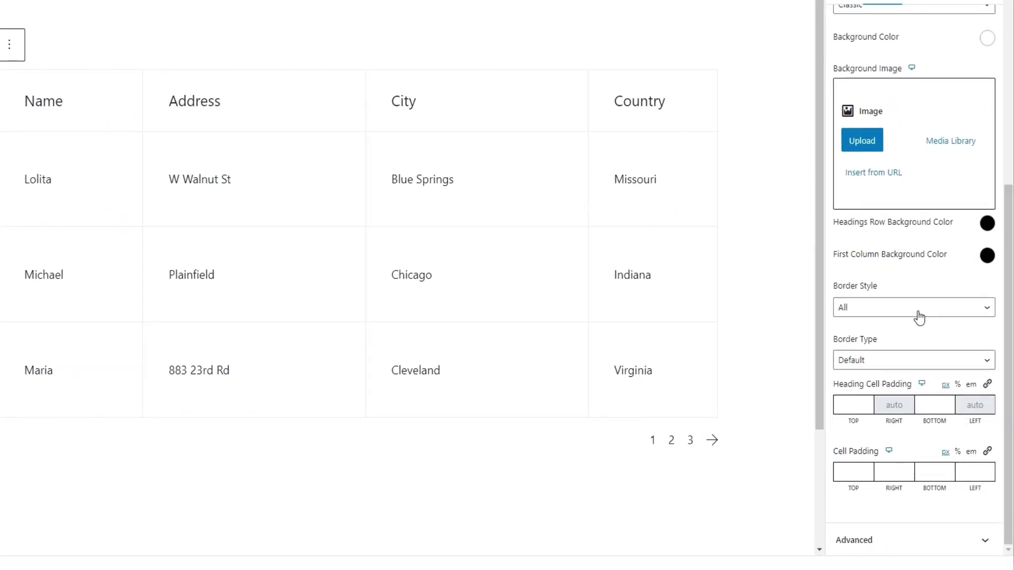
- Try the Inside Only border style on the table and return it to All
{"action": "left_click", "coordinate": [918, 311]}
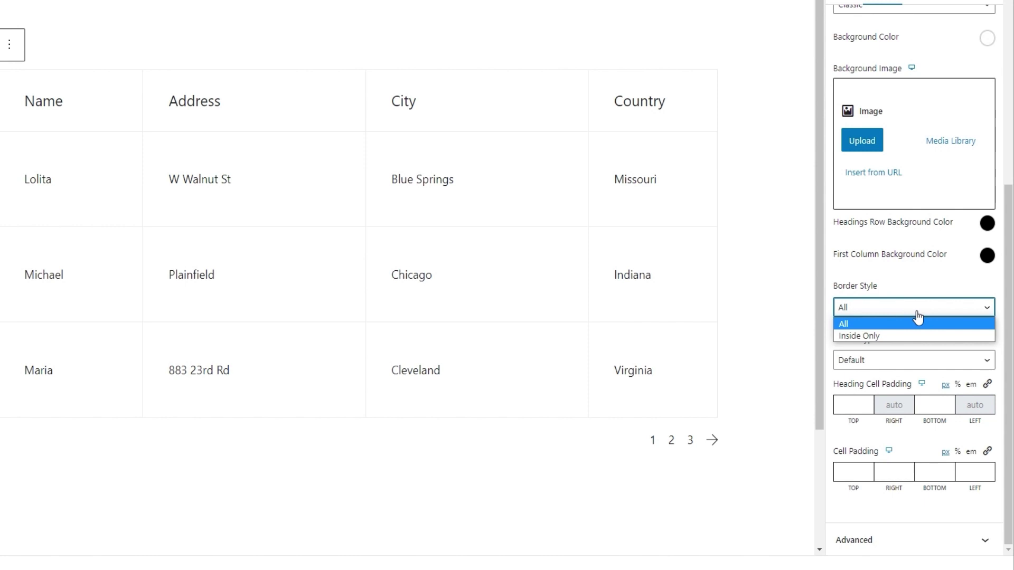
{"action": "left_click", "coordinate": [900, 335]}
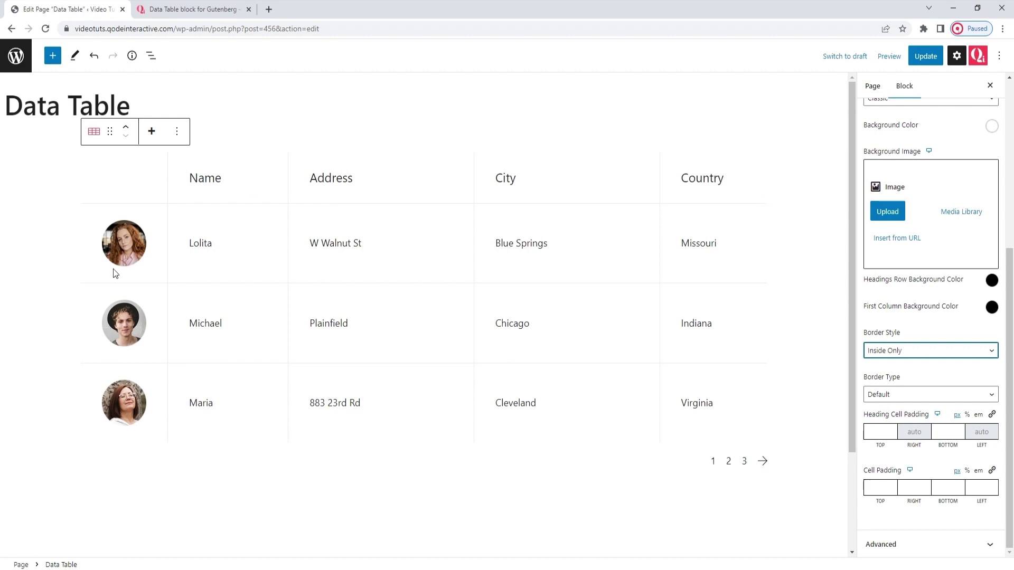
{"action": "left_click", "coordinate": [905, 353]}
{"action": "left_click", "coordinate": [906, 364]}
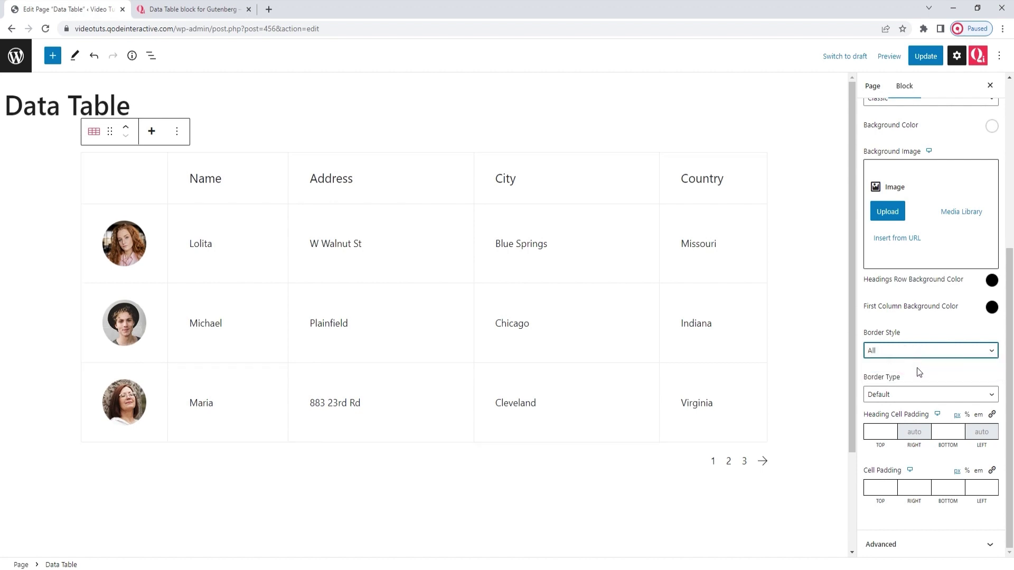
- Try the None border type on the table, and switch it to Double
{"action": "left_click", "coordinate": [909, 397]}
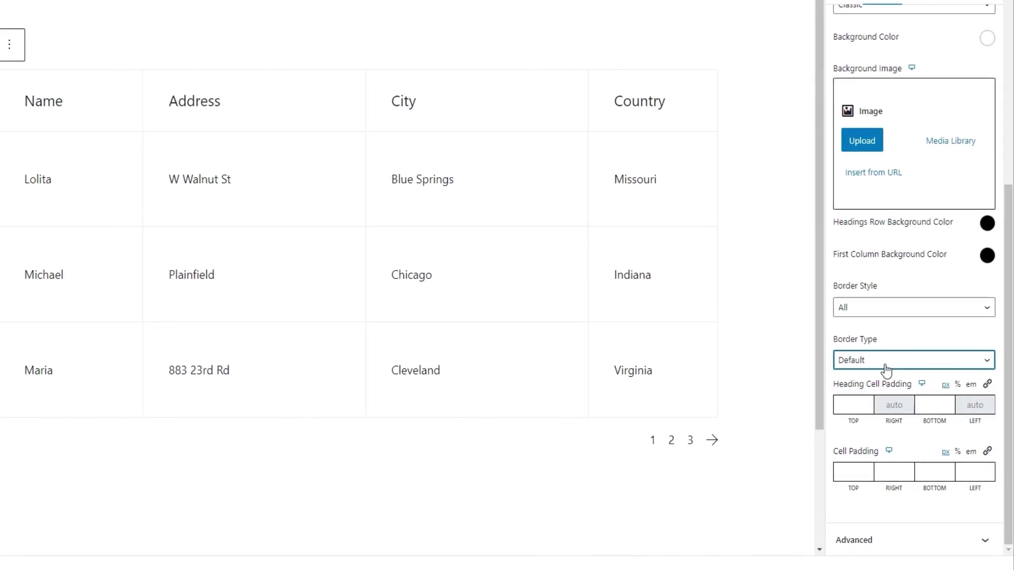
{"action": "left_click", "coordinate": [885, 364]}
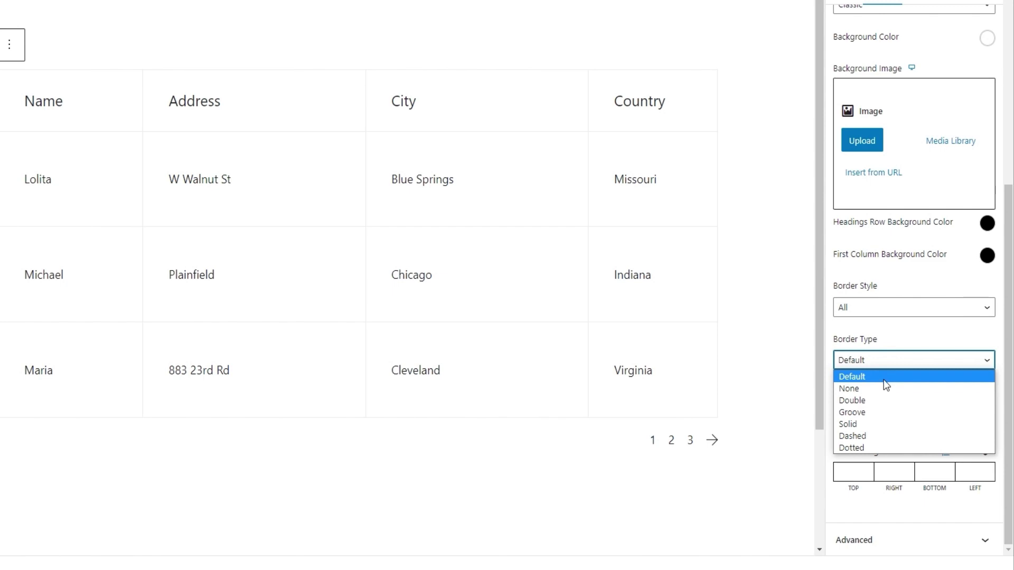
{"action": "left_click", "coordinate": [885, 389]}
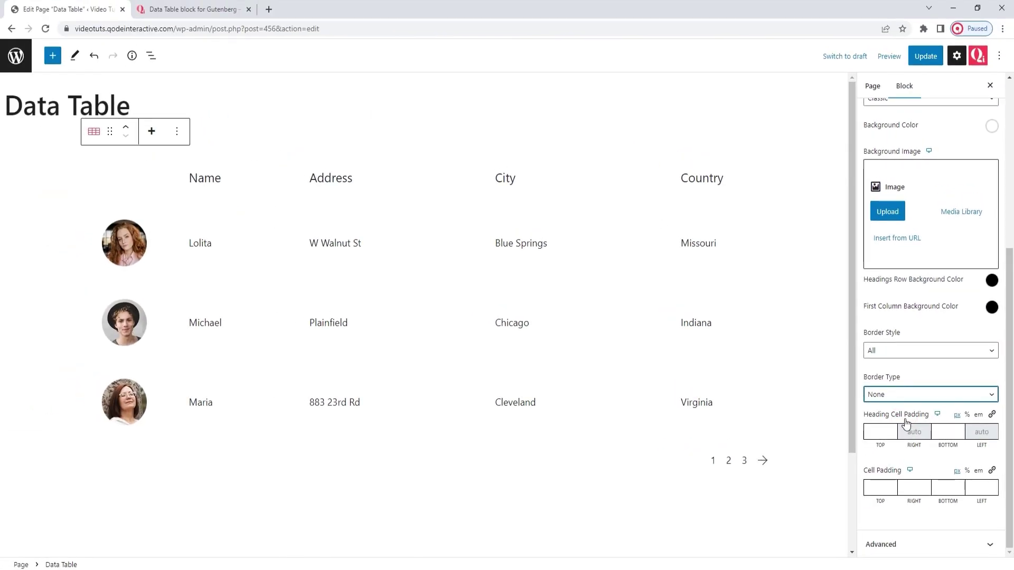
{"action": "left_click", "coordinate": [908, 397]}
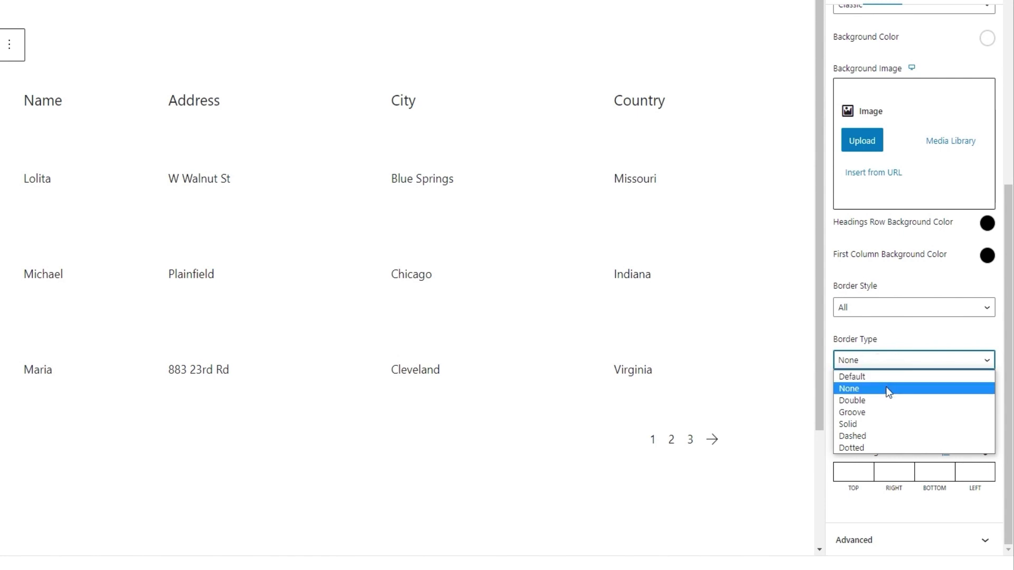
{"action": "left_click", "coordinate": [886, 401]}
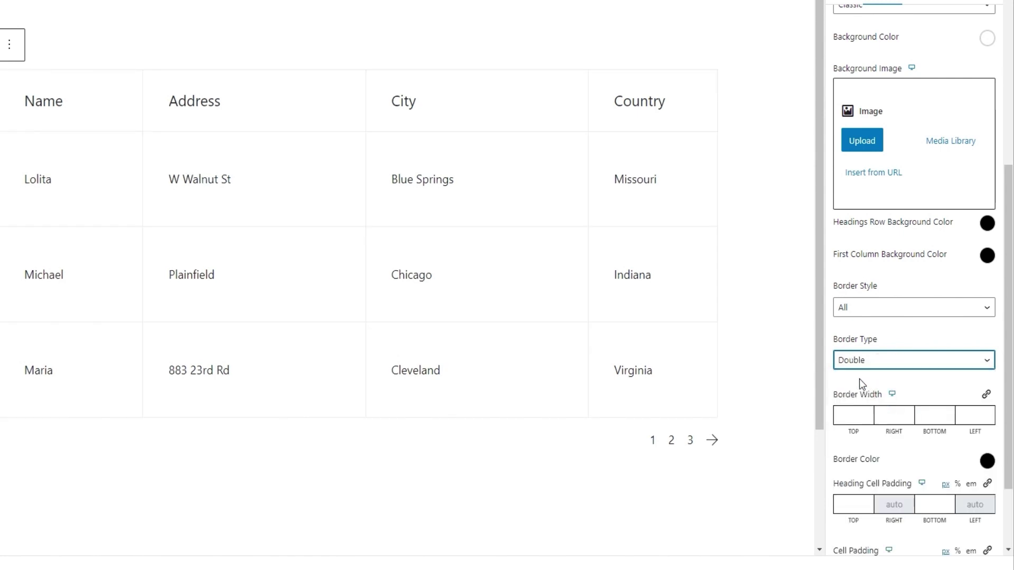
- Link the border width values of all four sides and set the width to 5
{"action": "left_click", "coordinate": [844, 417]}
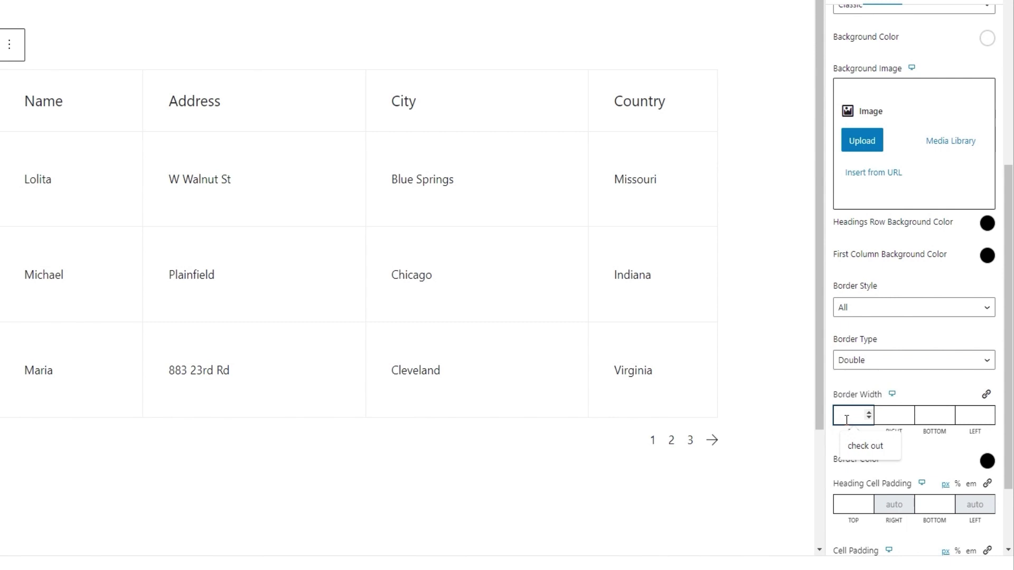
{"action": "left_click", "coordinate": [986, 394]}
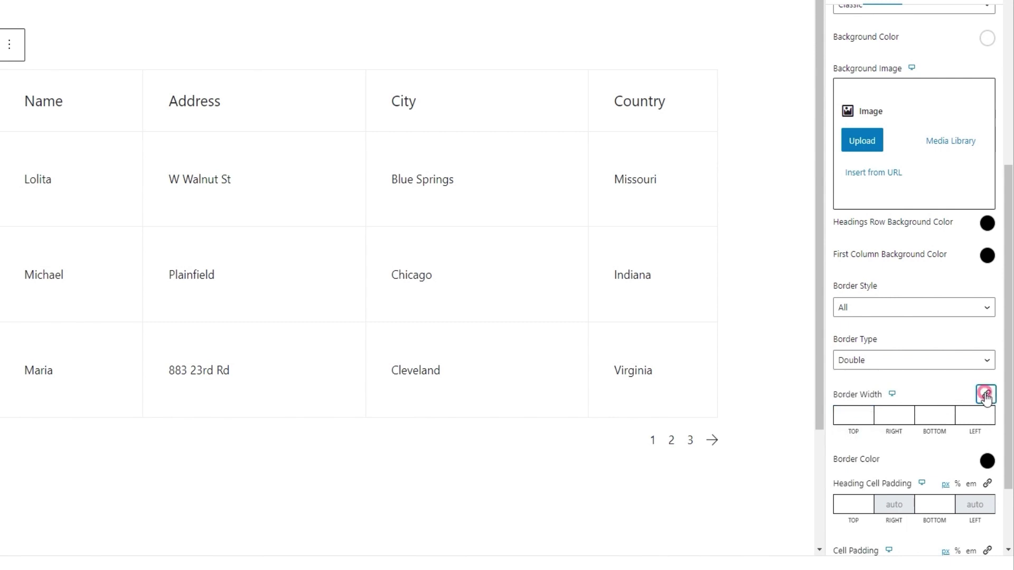
{"action": "left_click", "coordinate": [938, 415]}
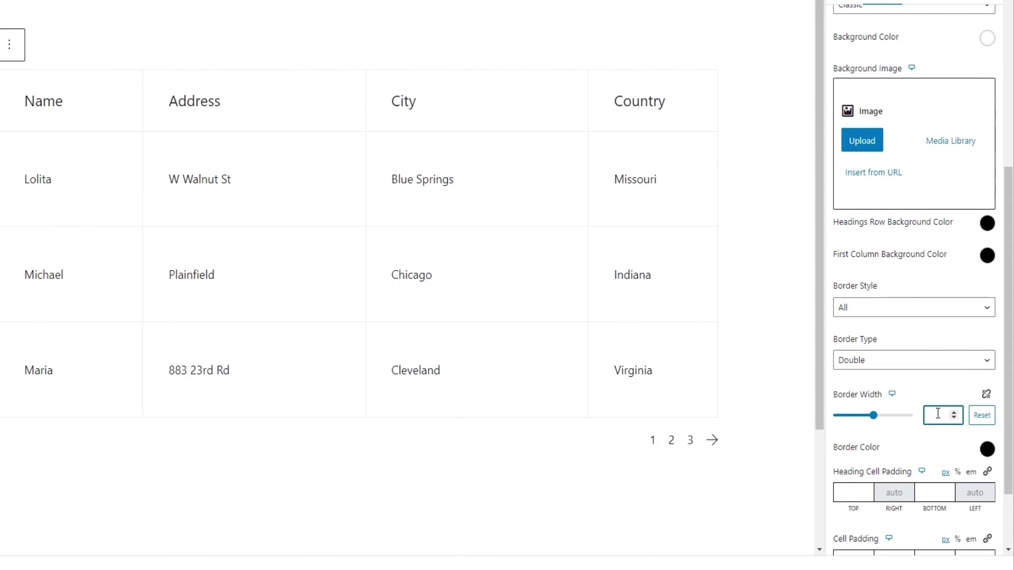
{"action": "type", "text": "5"}
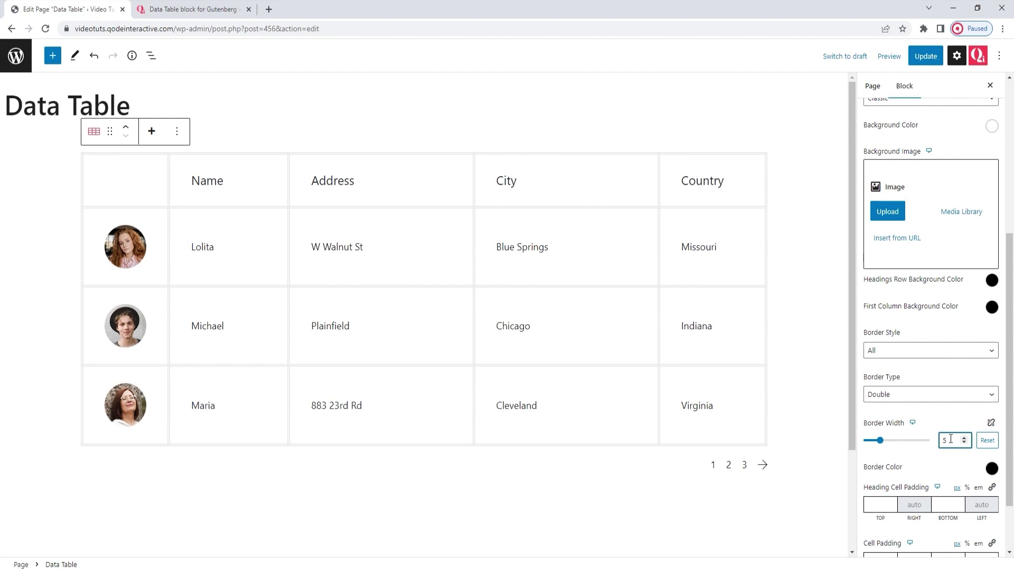
- Try the Groove, Solid, Dashed and Dotted border types on the table one after another
{"action": "left_click", "coordinate": [906, 403]}
{"action": "left_click", "coordinate": [901, 433]}
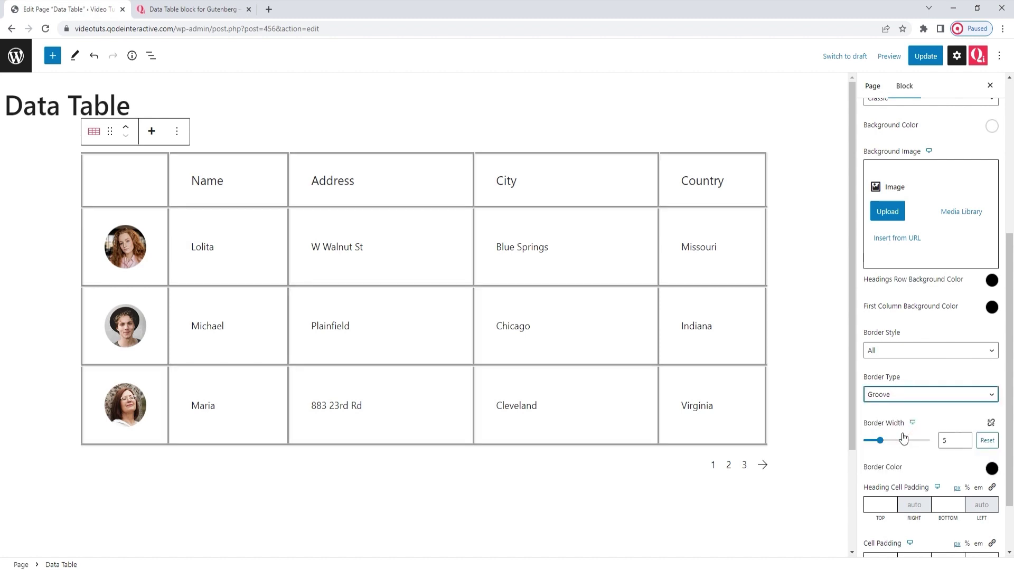
{"action": "left_click", "coordinate": [907, 395]}
{"action": "left_click", "coordinate": [898, 440]}
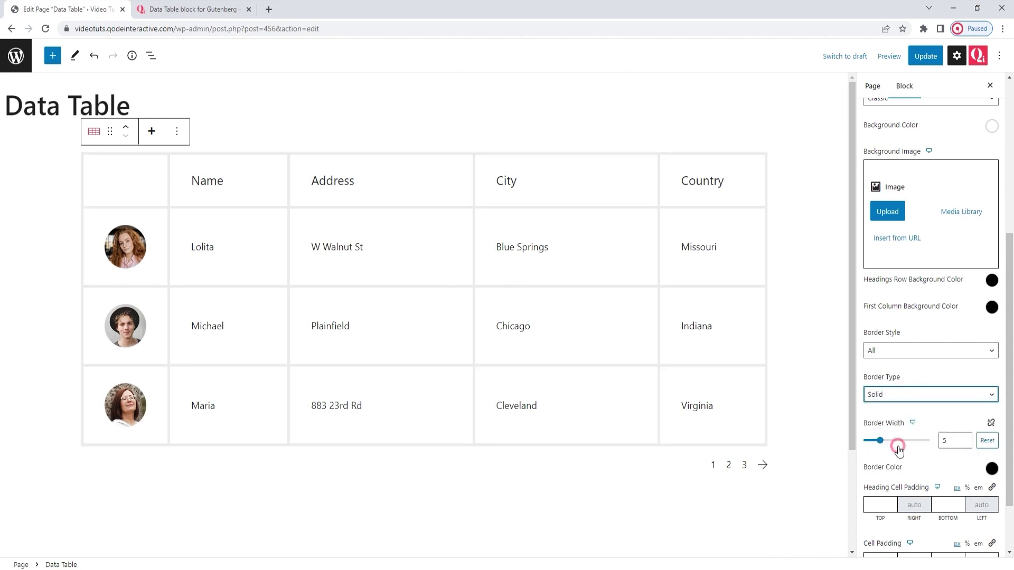
{"action": "left_click", "coordinate": [901, 396]}
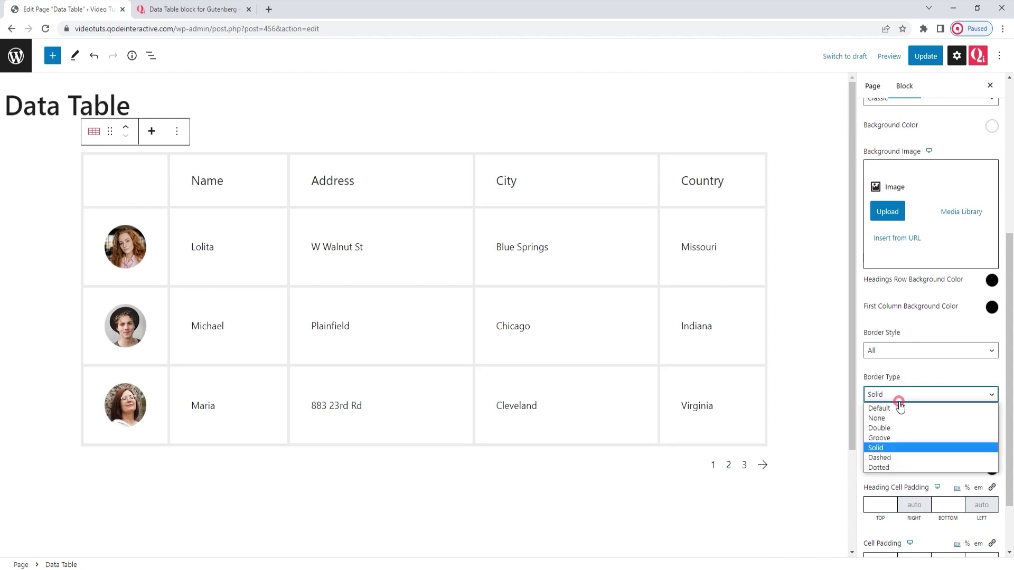
{"action": "left_click", "coordinate": [896, 457]}
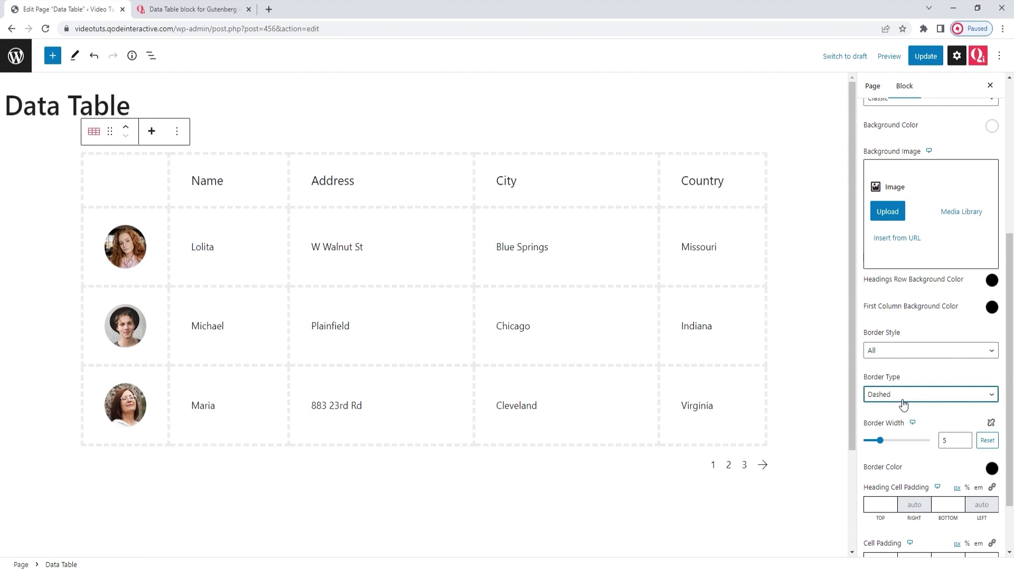
{"action": "left_click", "coordinate": [903, 404]}
{"action": "left_click", "coordinate": [901, 464]}
- Set the table's border type to Solid and its border width to 1
{"action": "left_click", "coordinate": [915, 400]}
{"action": "left_click", "coordinate": [897, 447]}
{"action": "left_click", "coordinate": [938, 441]}
{"action": "double_click", "coordinate": [945, 440]}
{"action": "type", "text": "1"}
{"action": "left_click", "coordinate": [952, 417]}
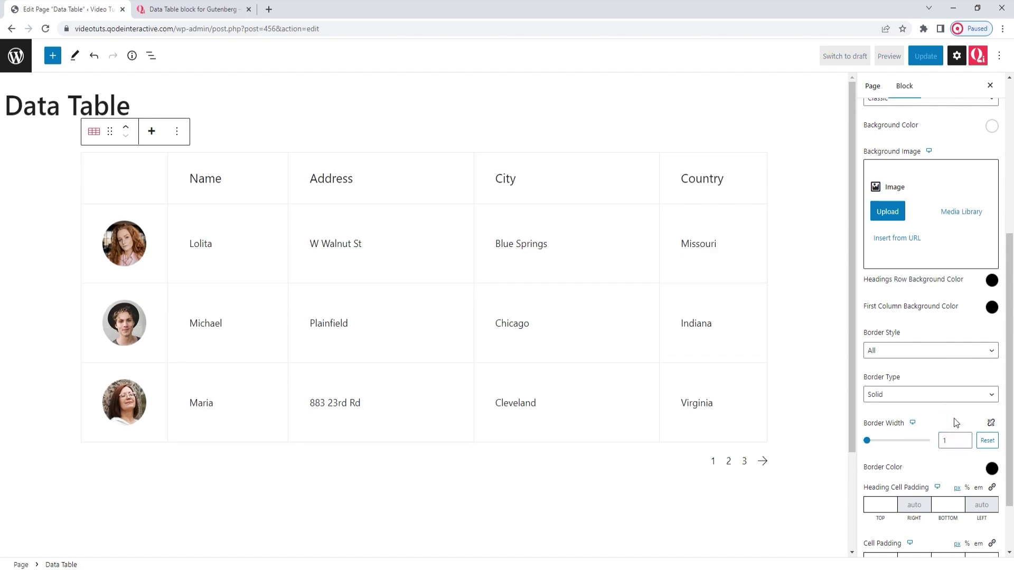
- Try the red CB5A5A as the border color, and set it to light gray with hex dbdbdb
{"action": "scroll", "coordinate": [955, 423], "scroll_direction": "down", "scroll_amount": 1}
{"action": "left_click", "coordinate": [992, 414]}
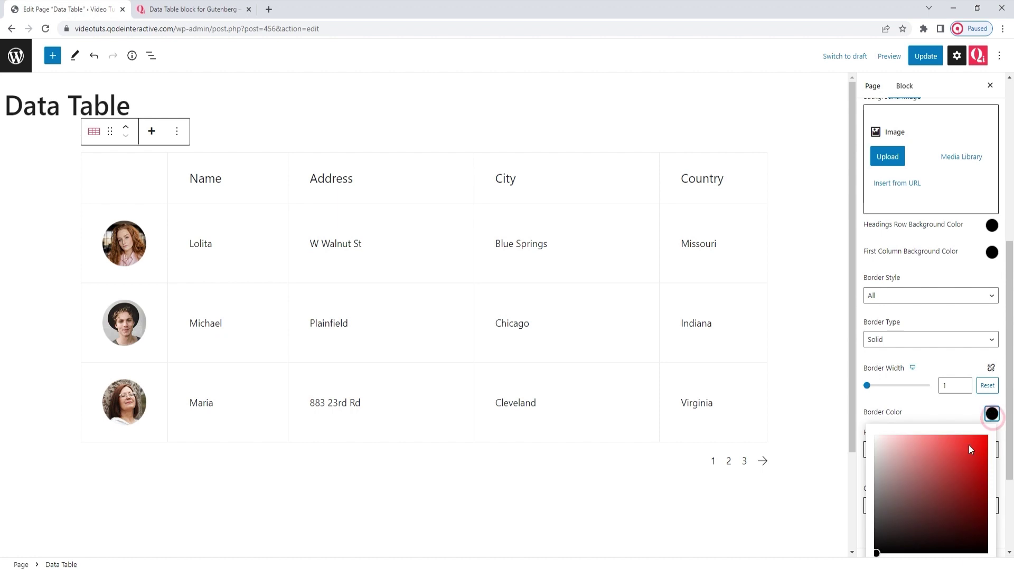
{"action": "left_click", "coordinate": [938, 461]}
{"action": "scroll", "coordinate": [984, 464], "scroll_direction": "down", "scroll_amount": 2}
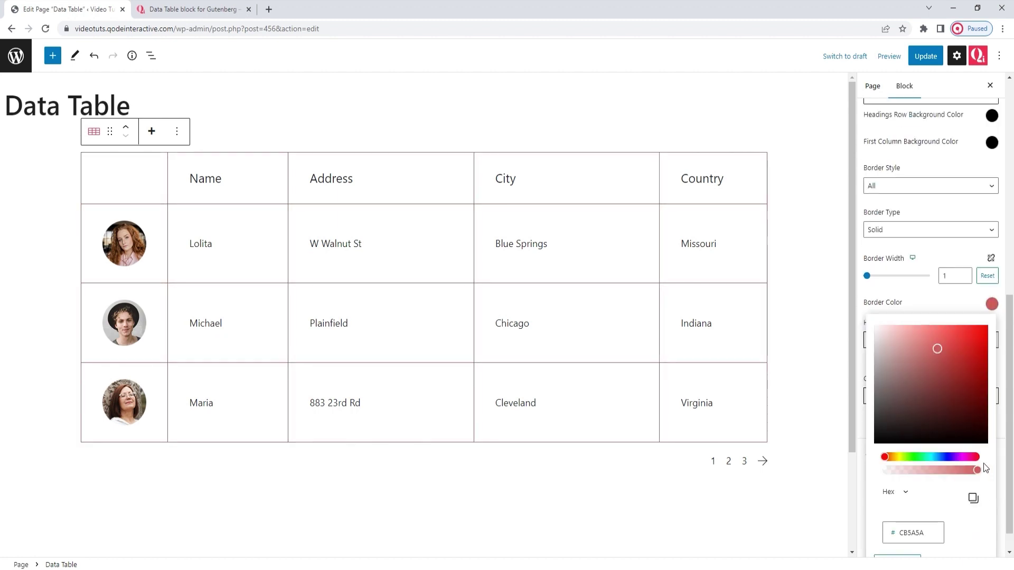
{"action": "double_click", "coordinate": [913, 533]}
{"action": "type", "text": "dbdbdb"}
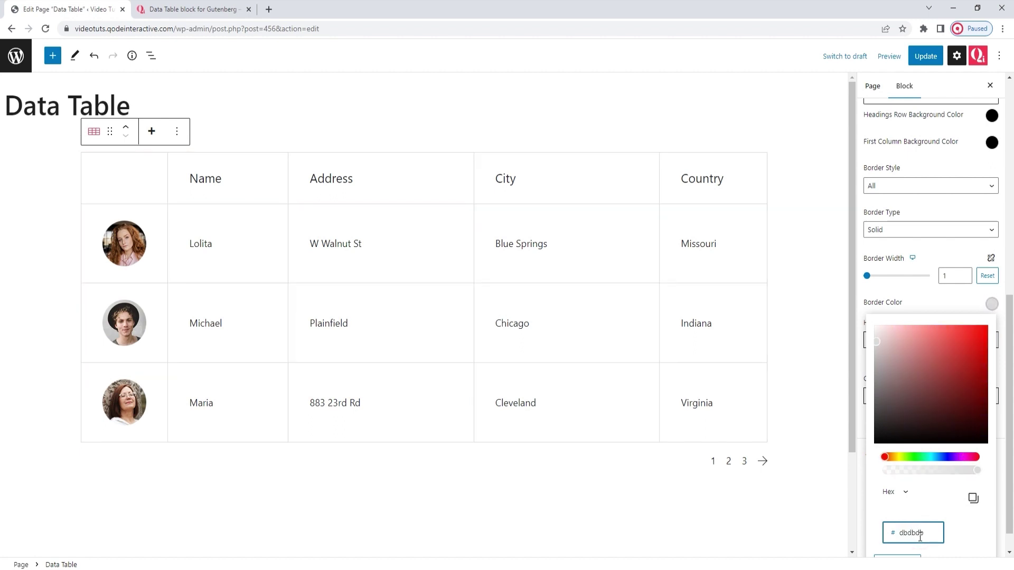
{"action": "left_click", "coordinate": [991, 303]}
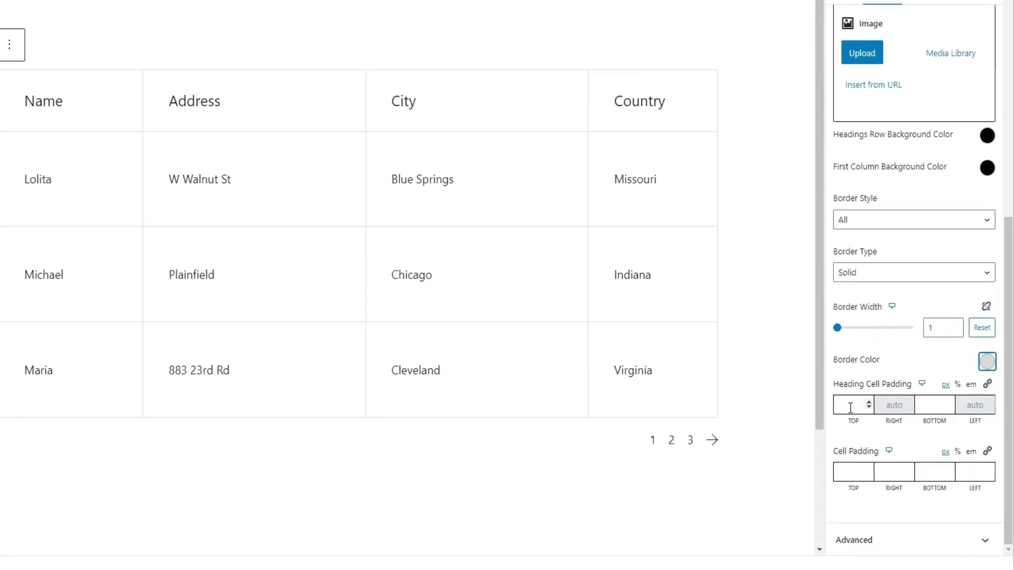
- Try a heading cell padding of 50 px at the top and bottom
{"action": "left_click", "coordinate": [849, 405]}
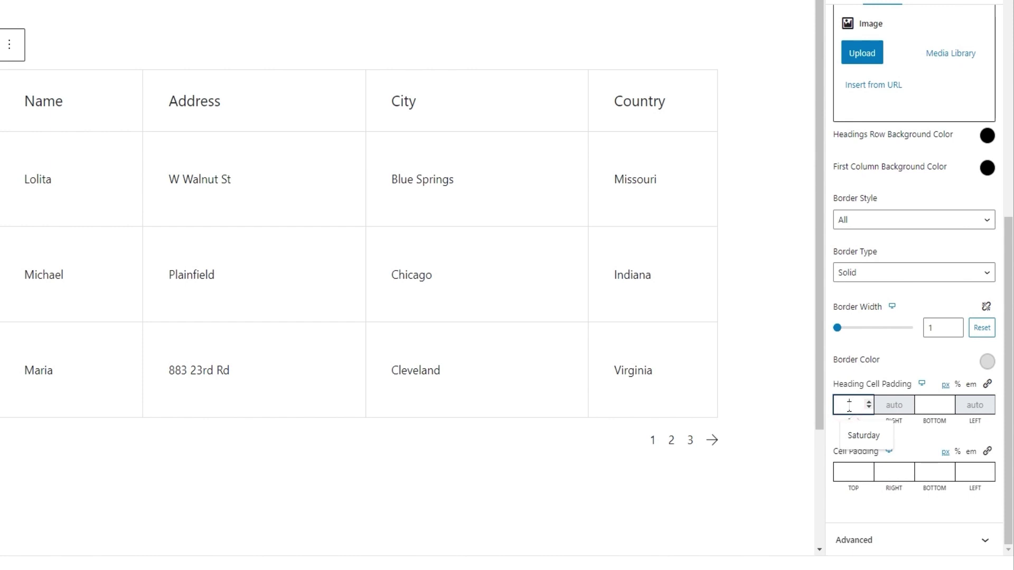
{"action": "type", "text": "1"}
{"action": "key", "text": "BackSpace"}
{"action": "type", "text": "50"}
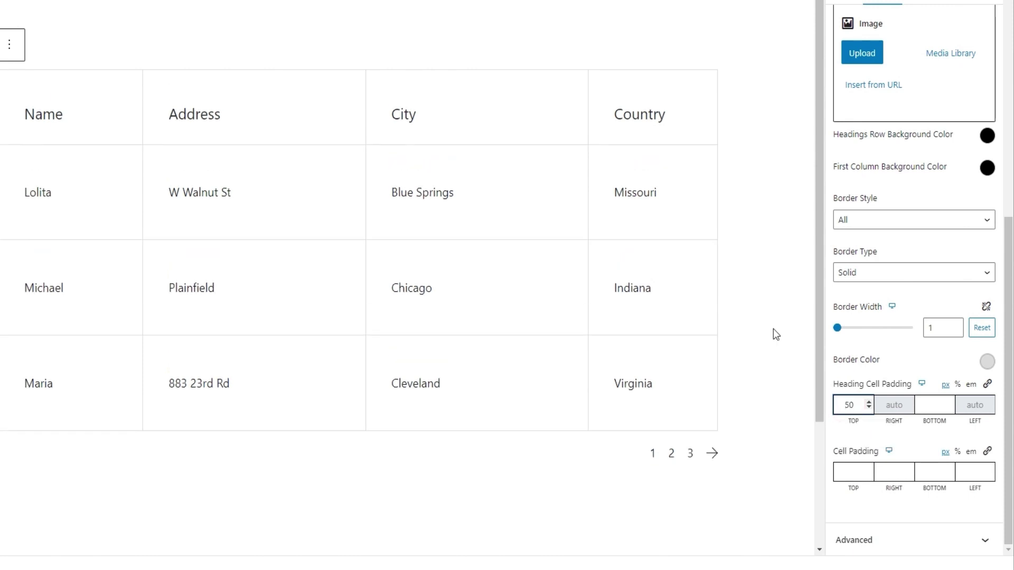
{"action": "left_click", "coordinate": [625, 101]}
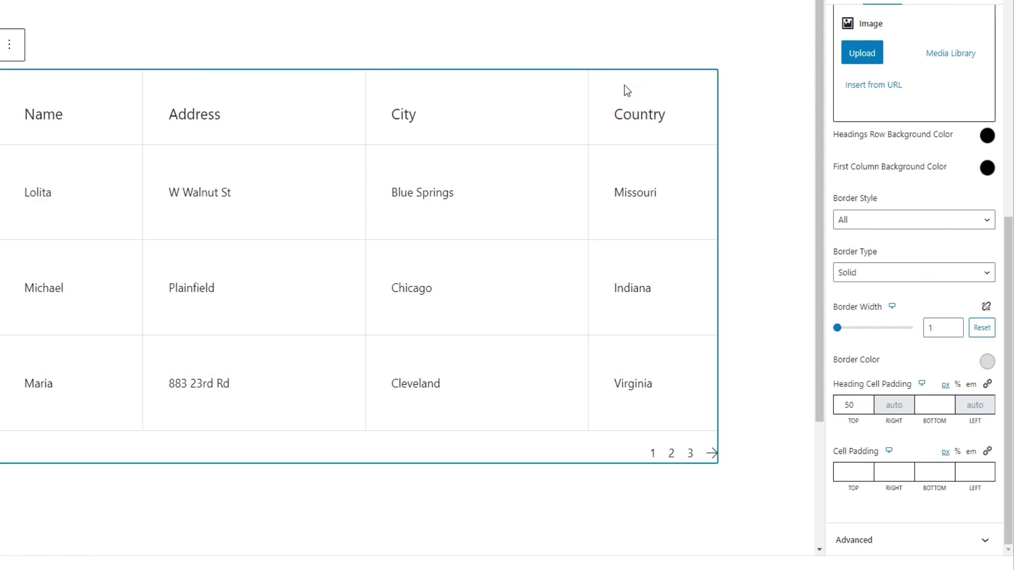
{"action": "left_click", "coordinate": [929, 405]}
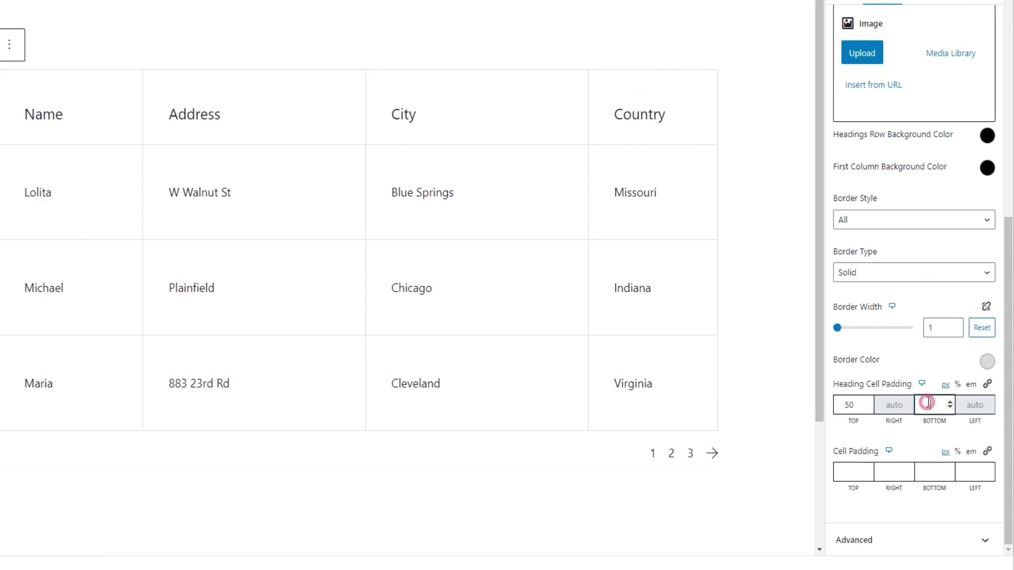
{"action": "type", "text": "10"}
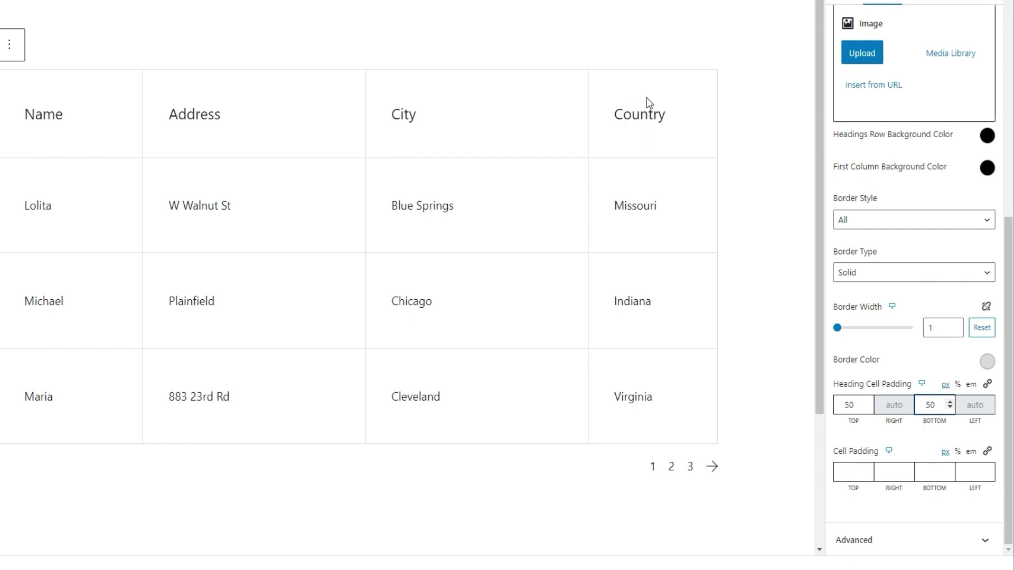
- Set the heading cell padding to 29 px at the top and bottom
{"action": "double_click", "coordinate": [851, 401]}
{"action": "type", "text": "25"}
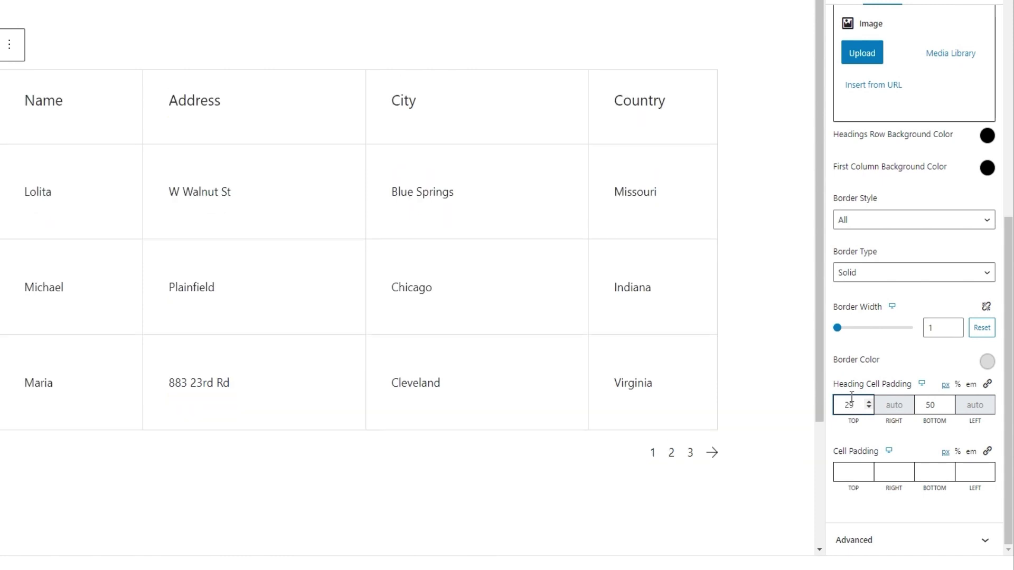
{"action": "double_click", "coordinate": [931, 405]}
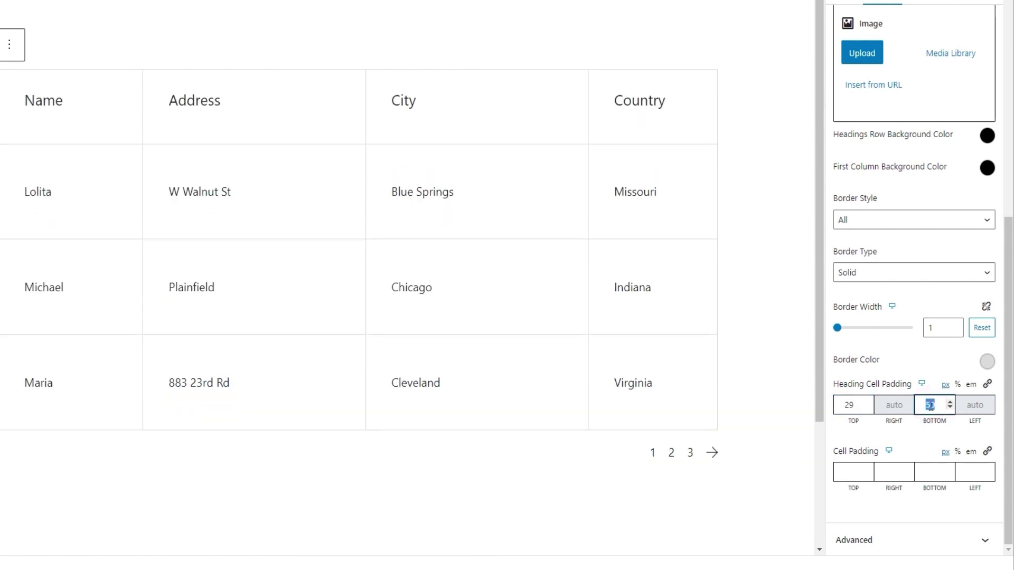
{"action": "type", "text": "29"}
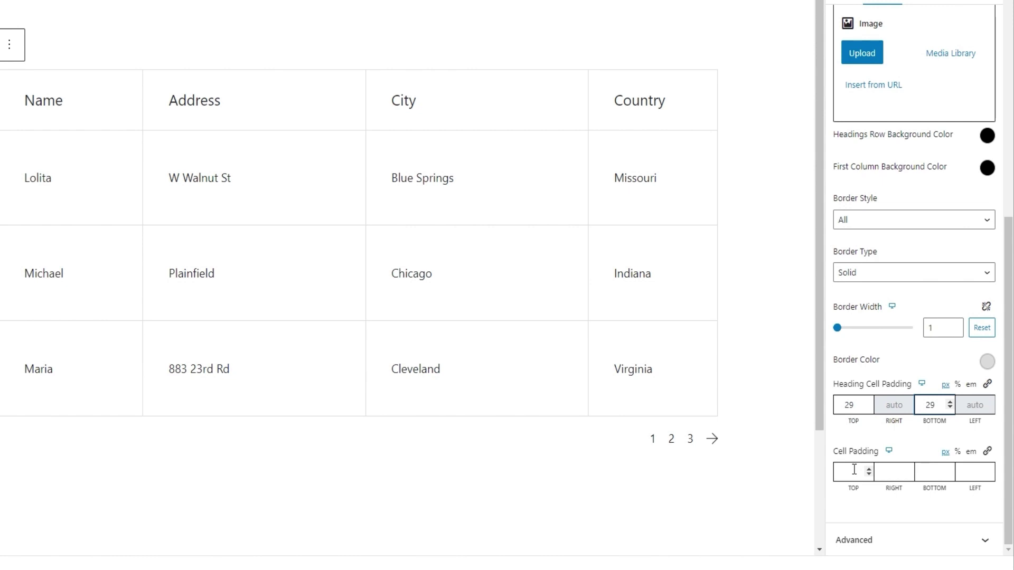
- Try a linked cell padding of 50 px on all sides, reset it and unlink the sides
{"action": "left_click", "coordinate": [987, 452]}
{"action": "left_click", "coordinate": [952, 483]}
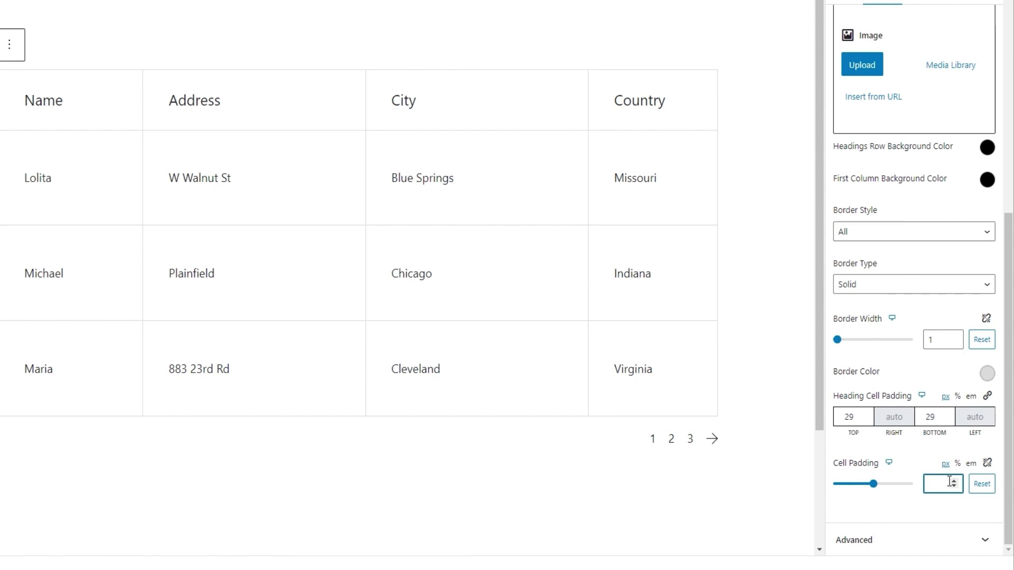
{"action": "type", "text": "50"}
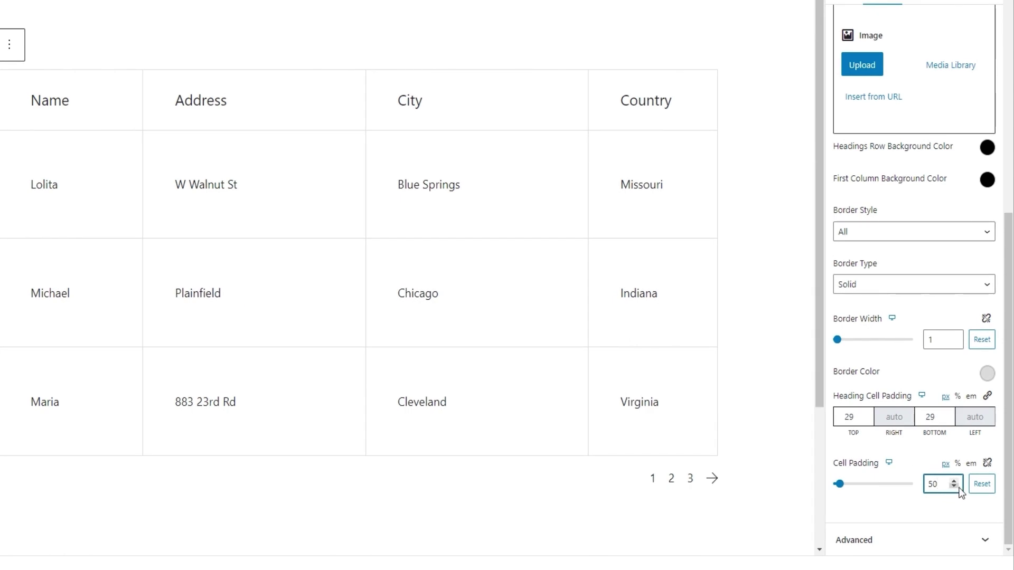
{"action": "left_click", "coordinate": [981, 484]}
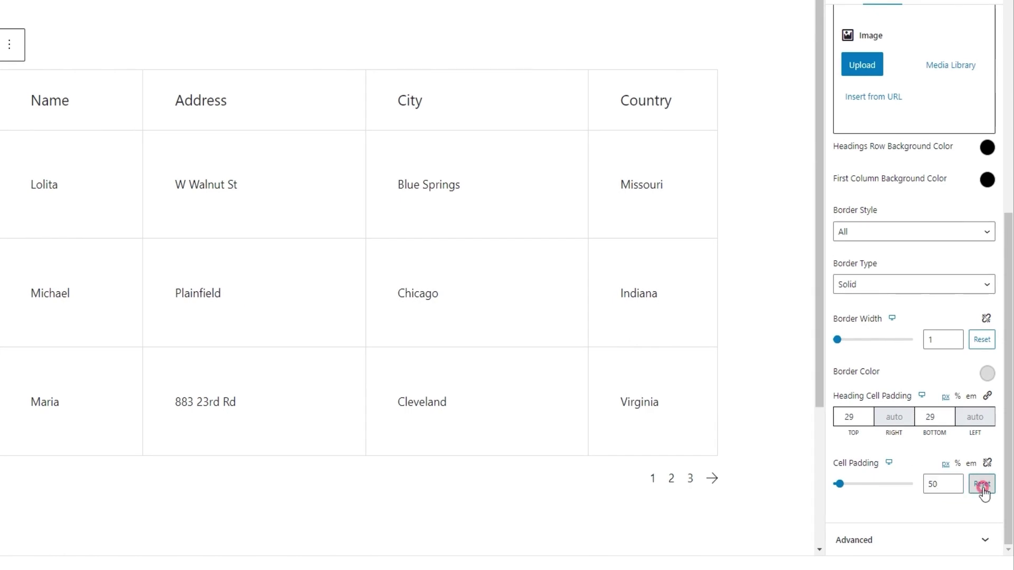
{"action": "left_click", "coordinate": [987, 465]}
- Set the cell padding to 36 px at the top and bottom and 30 px at the right and left
{"action": "left_click", "coordinate": [847, 486]}
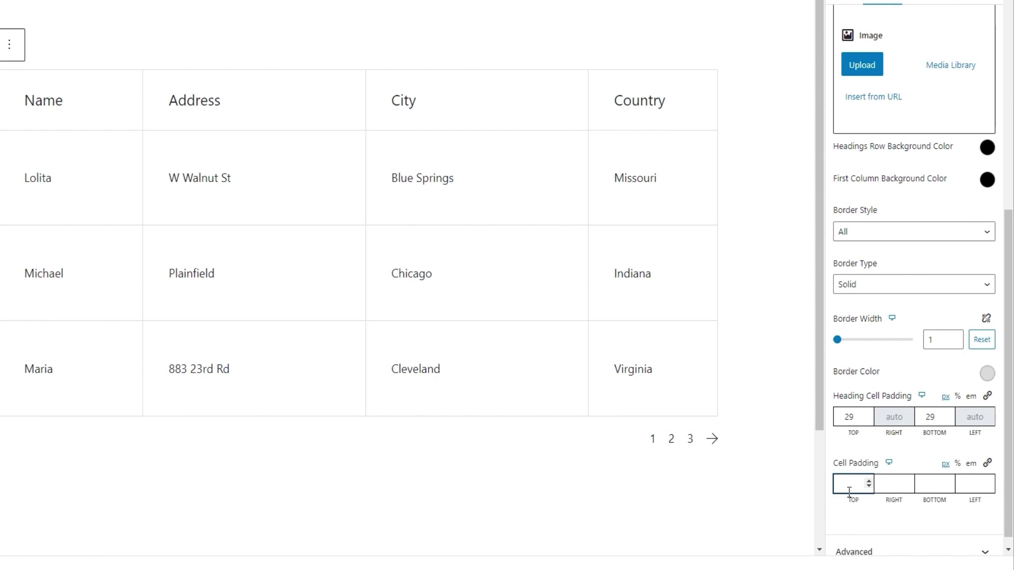
{"action": "type", "text": "36"}
{"action": "left_click", "coordinate": [880, 483]}
{"action": "type", "text": "30"}
{"action": "left_click", "coordinate": [924, 481]}
{"action": "type", "text": "36"}
{"action": "left_click", "coordinate": [961, 490]}
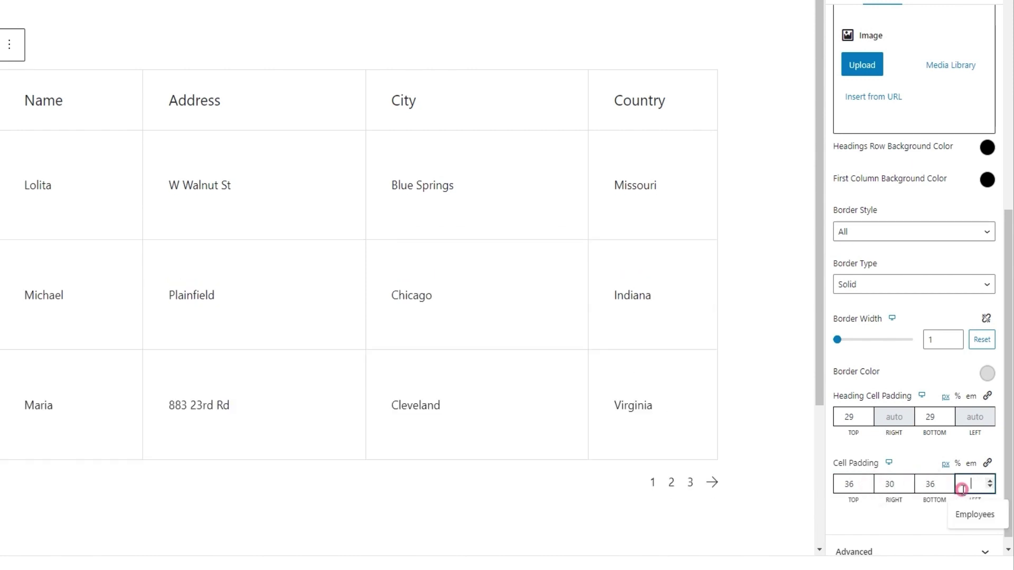
{"action": "type", "text": "30"}
{"action": "left_click", "coordinate": [942, 522]}
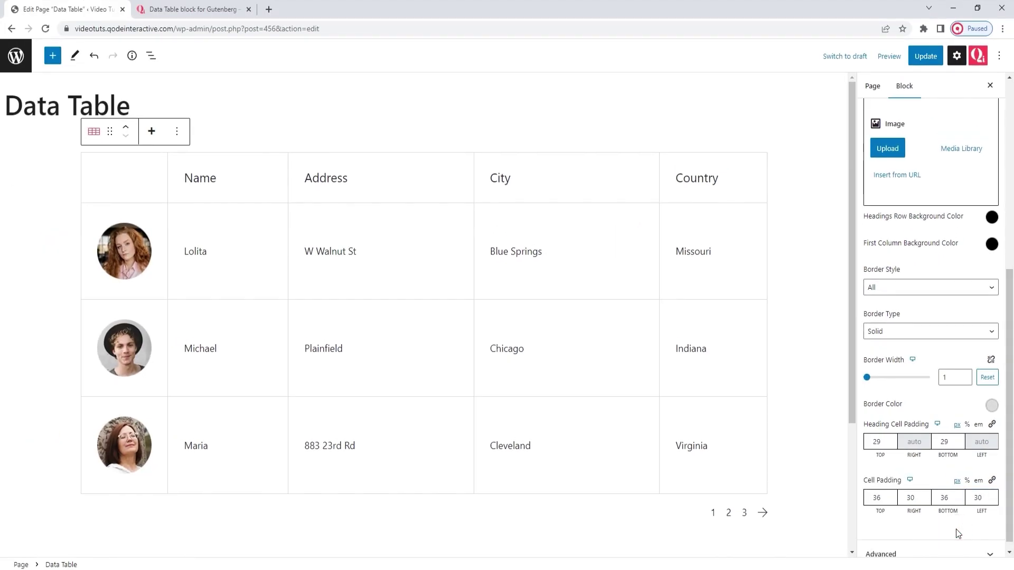
- Open the main title style settings and check the available main title tags
{"action": "scroll", "coordinate": [955, 401], "scroll_direction": "up", "scroll_amount": 6}
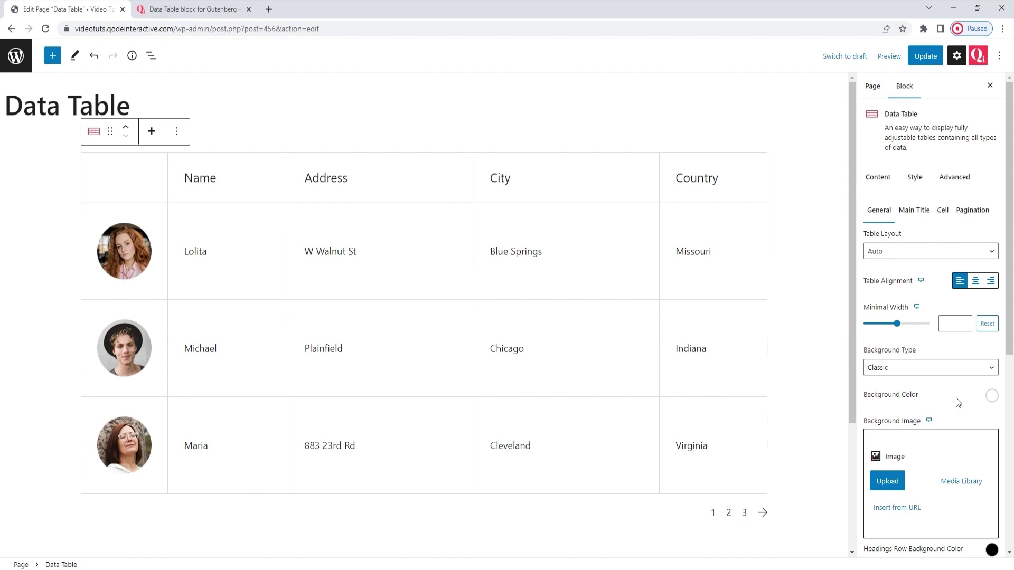
{"action": "left_click", "coordinate": [913, 210]}
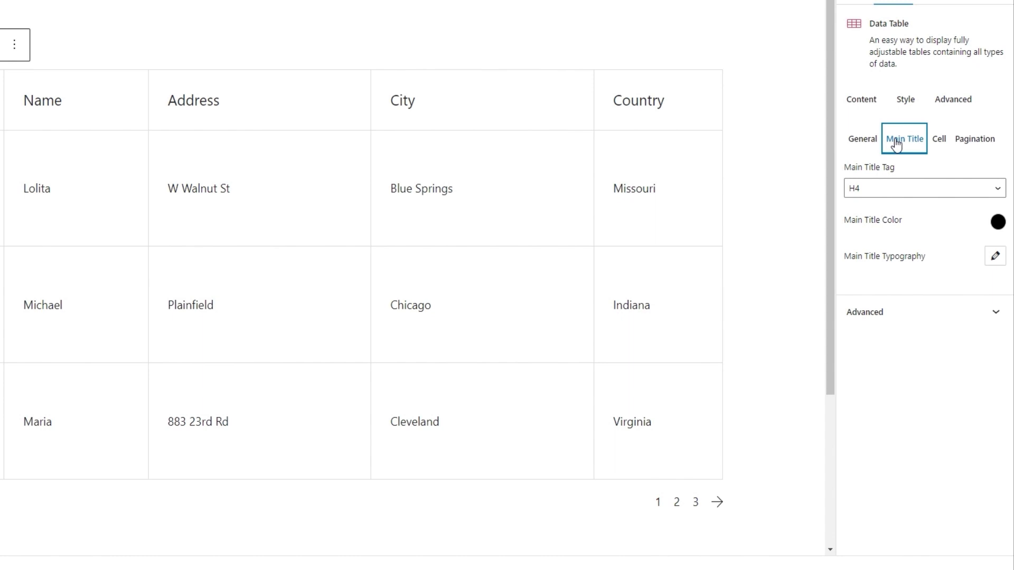
{"action": "left_click", "coordinate": [901, 189]}
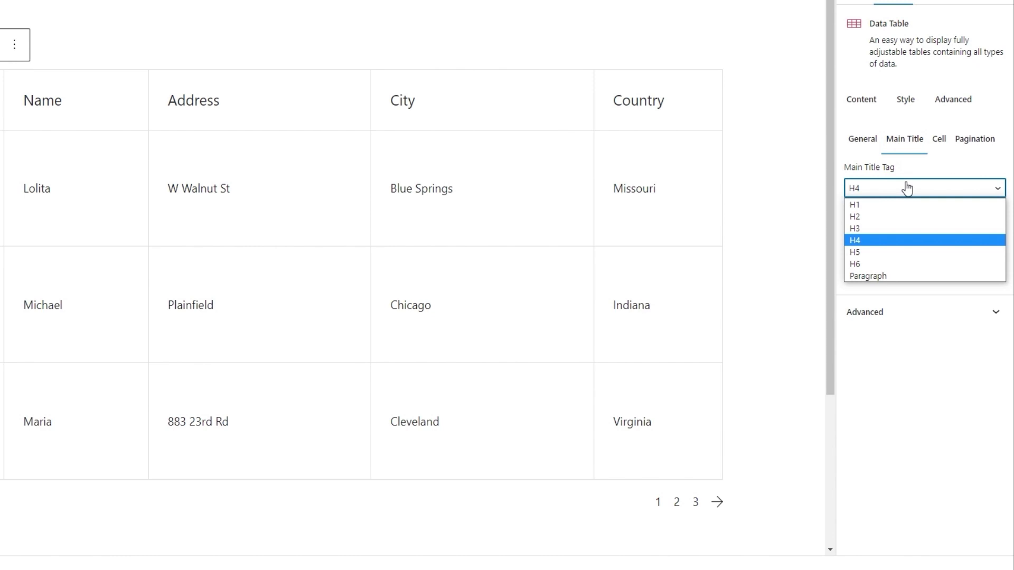
{"action": "left_click", "coordinate": [907, 189]}
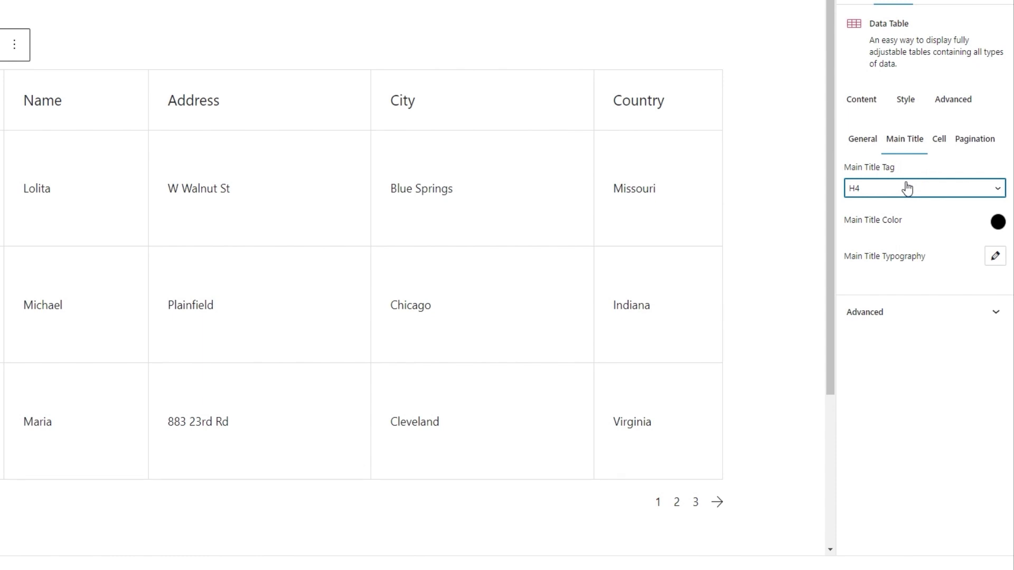
- Try the red DC5858 as the main title color and reset it
{"action": "left_click", "coordinate": [998, 222]}
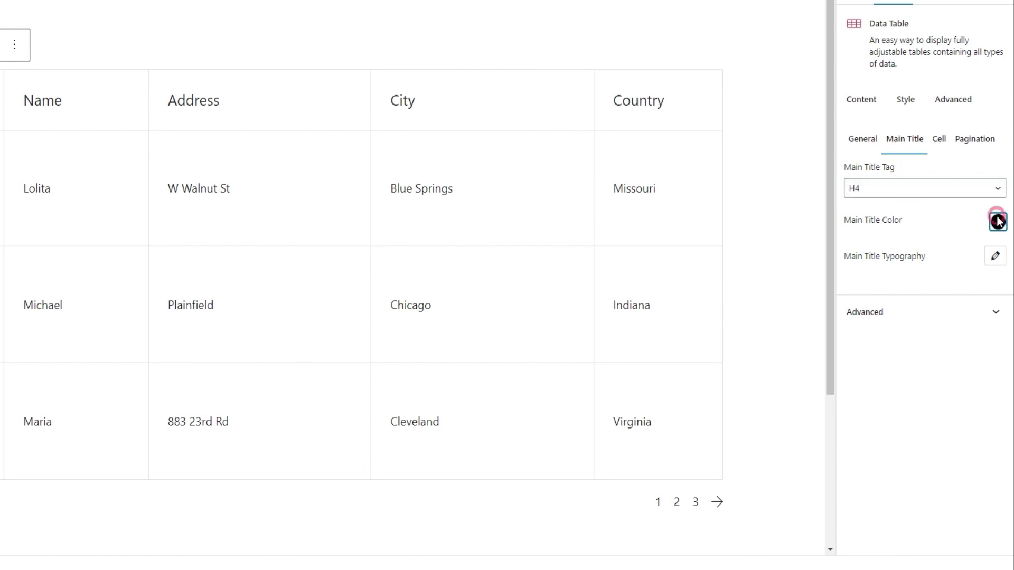
{"action": "left_click_drag", "start_coordinate": [929, 290], "coordinate": [927, 267]}
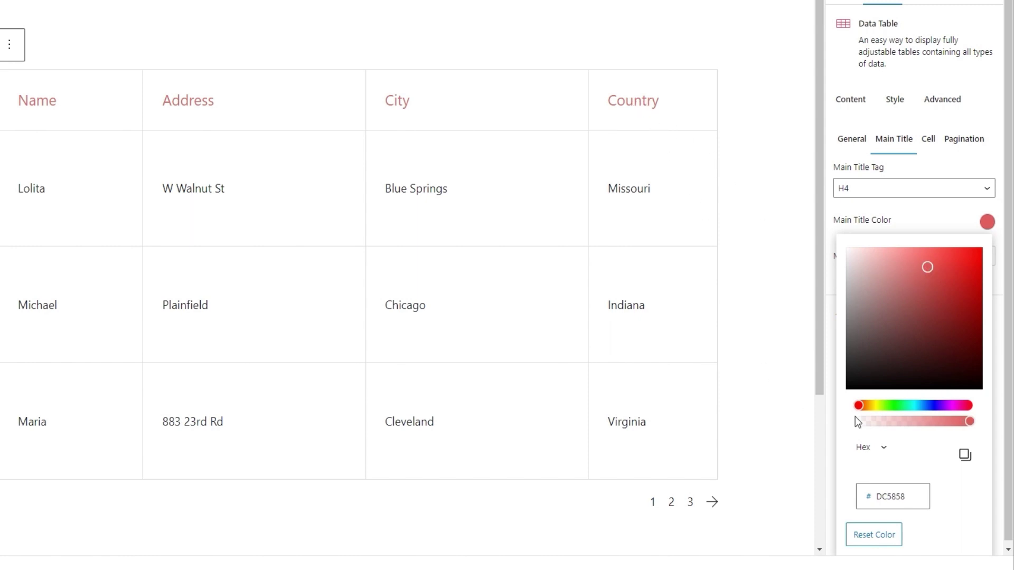
{"action": "left_click", "coordinate": [868, 542]}
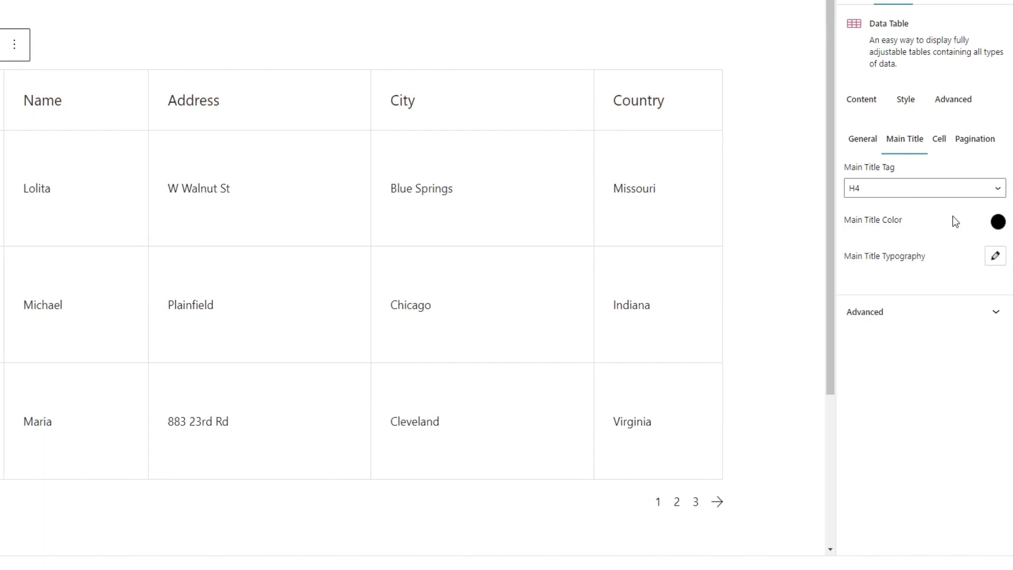
- Set the main title typography to a 17 px font size and Medium (500) weight
{"action": "left_click", "coordinate": [995, 256]}
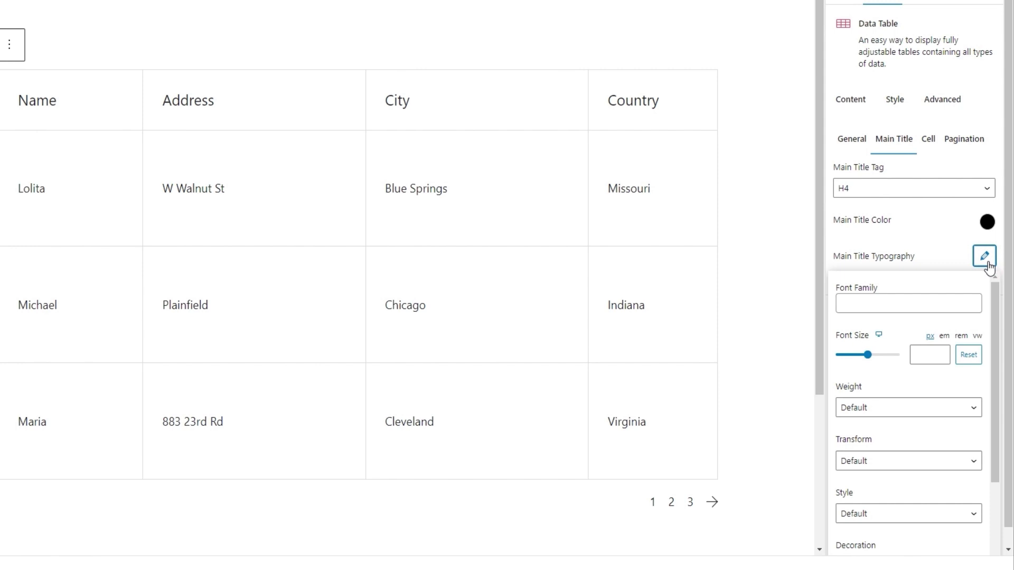
{"action": "left_click_drag", "start_coordinate": [1006, 302], "coordinate": [1012, 350]}
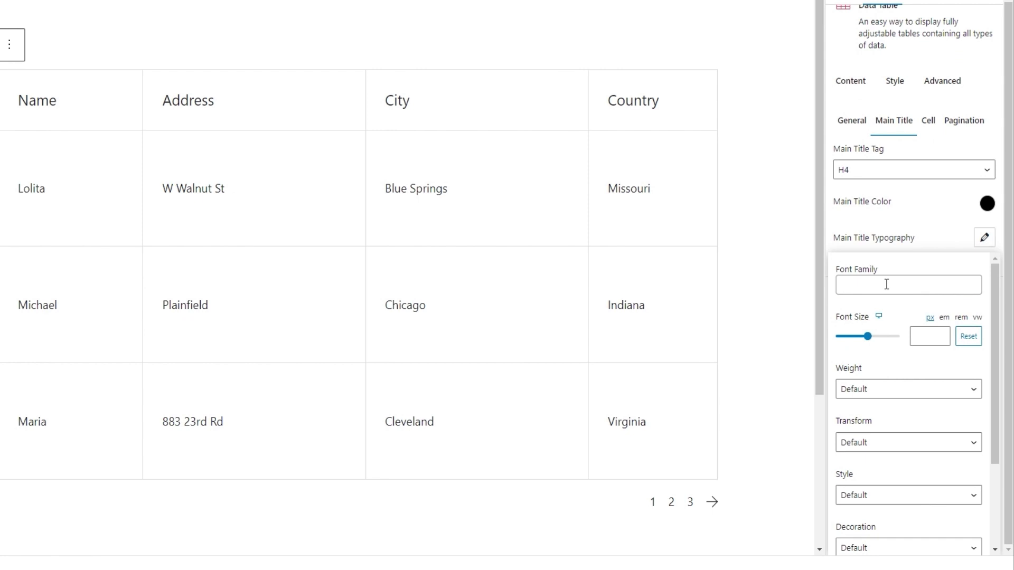
{"action": "left_click", "coordinate": [920, 337]}
{"action": "type", "text": "18"}
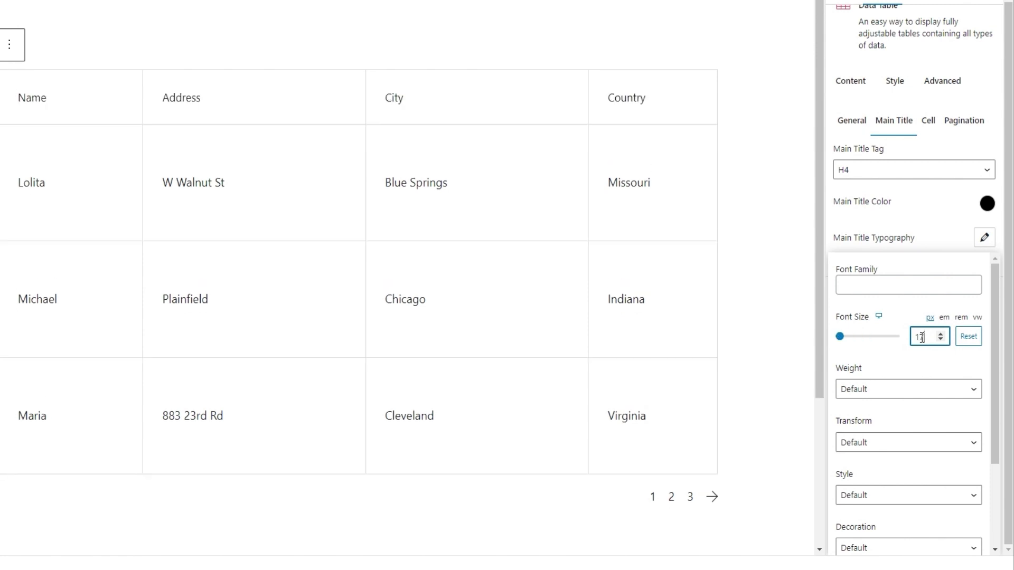
{"action": "left_click", "coordinate": [895, 389]}
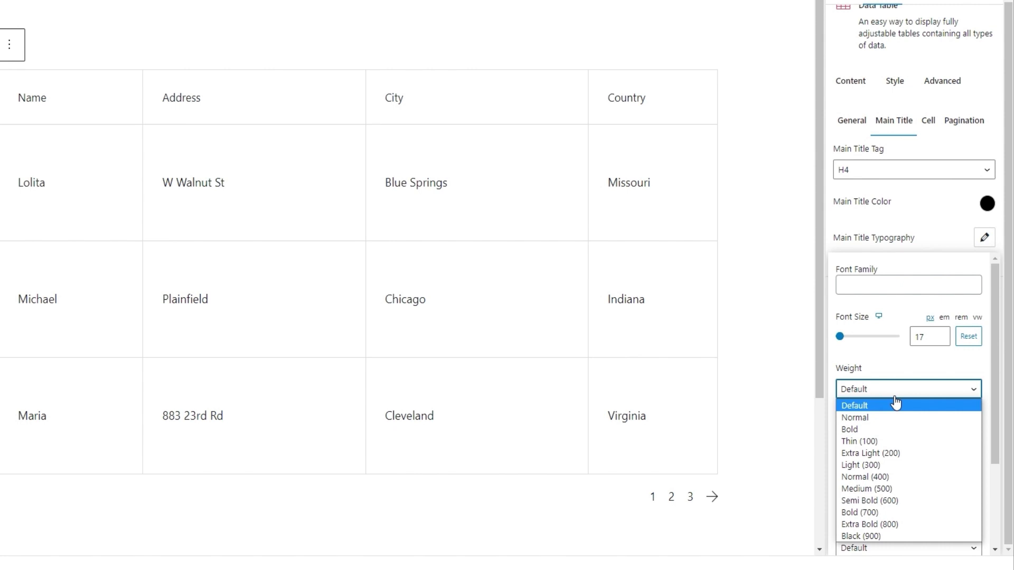
{"action": "left_click", "coordinate": [894, 487]}
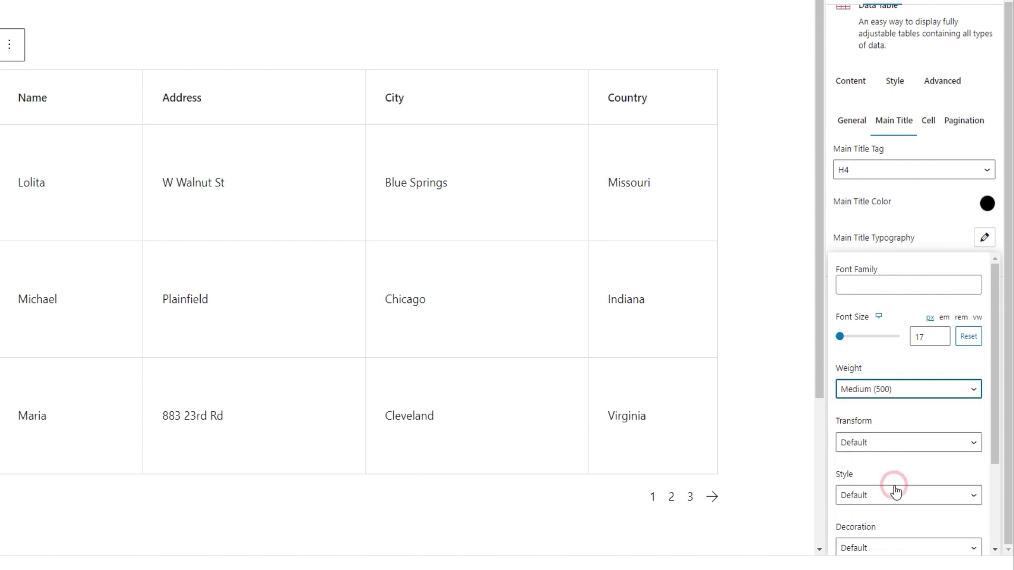
- Review the transform, style and decoration options of the main title typography and close its settings
{"action": "scroll", "coordinate": [924, 414], "scroll_direction": "down", "scroll_amount": 2}
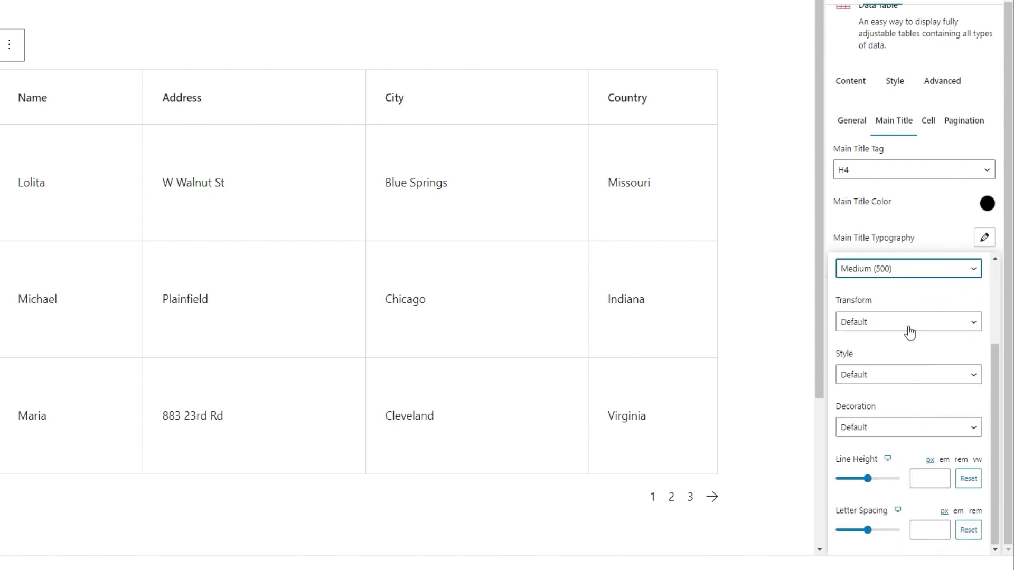
{"action": "left_click", "coordinate": [909, 333]}
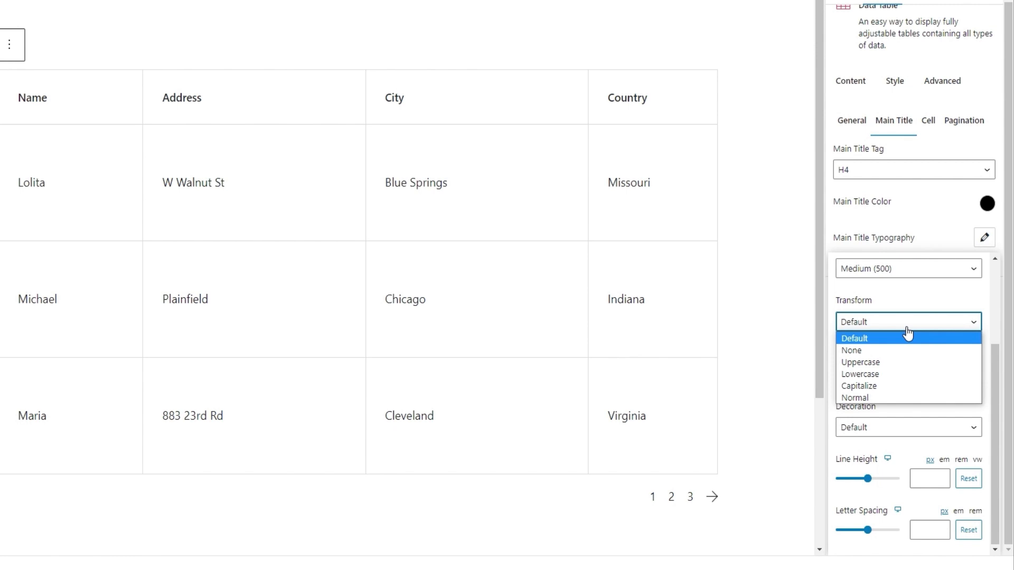
{"action": "left_click", "coordinate": [906, 323]}
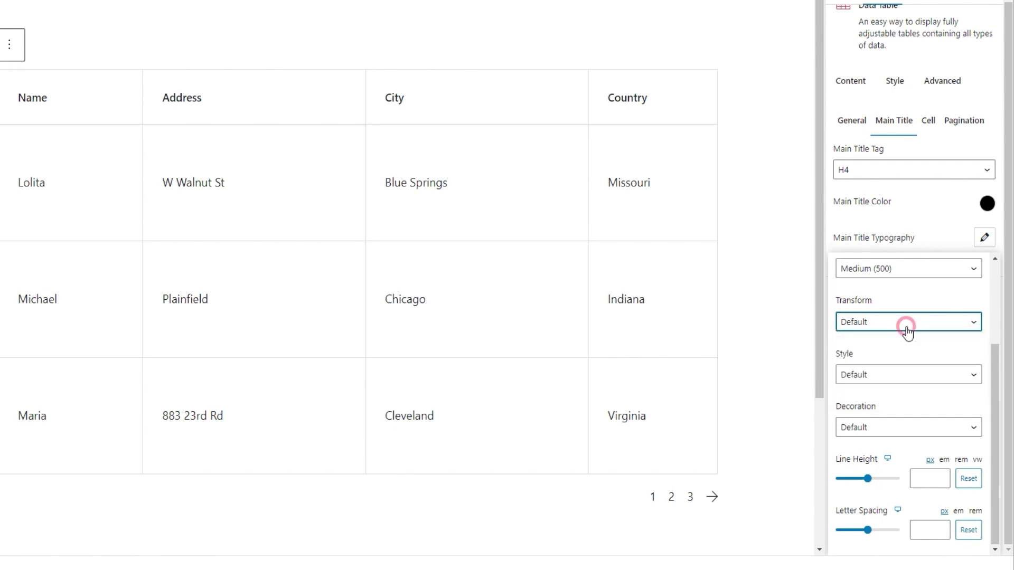
{"action": "left_click", "coordinate": [899, 375]}
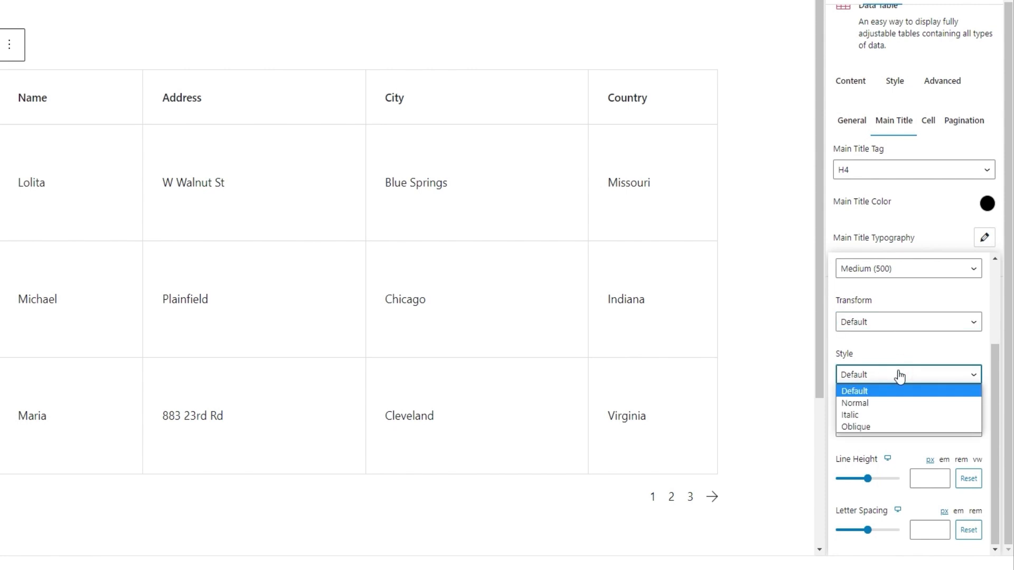
{"action": "left_click", "coordinate": [898, 376]}
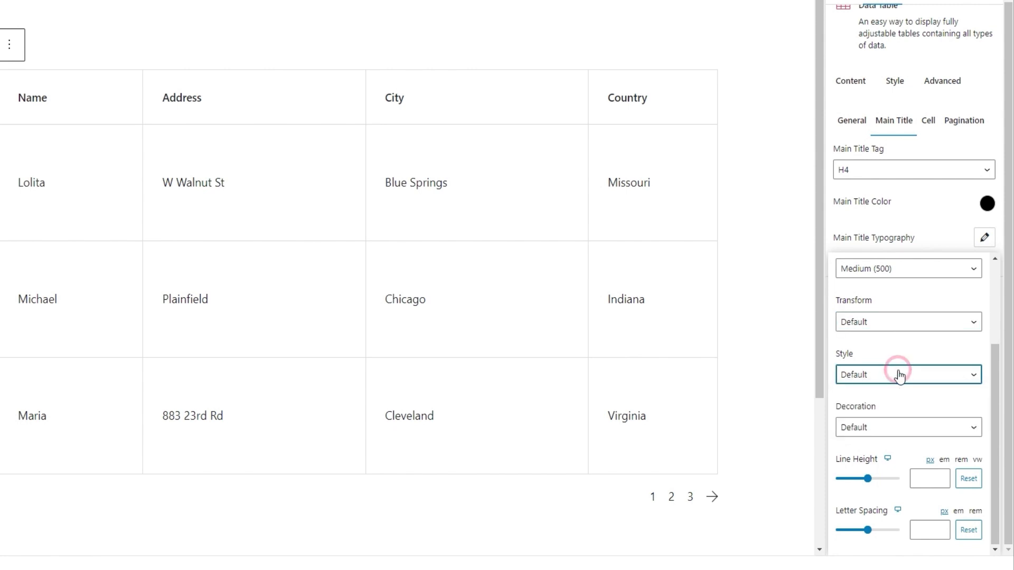
{"action": "left_click", "coordinate": [892, 427]}
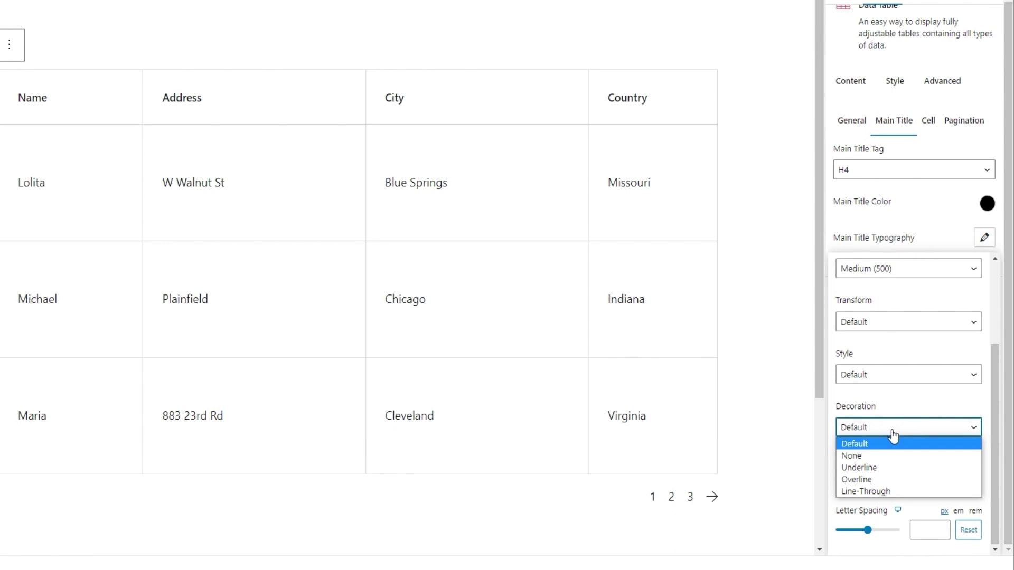
{"action": "left_click", "coordinate": [891, 430]}
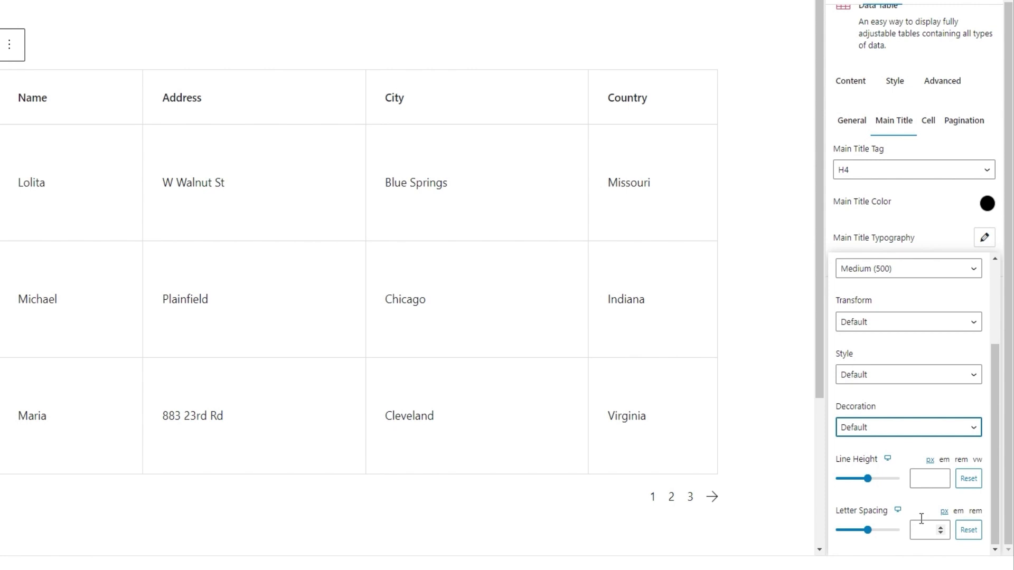
{"action": "left_click", "coordinate": [984, 237]}
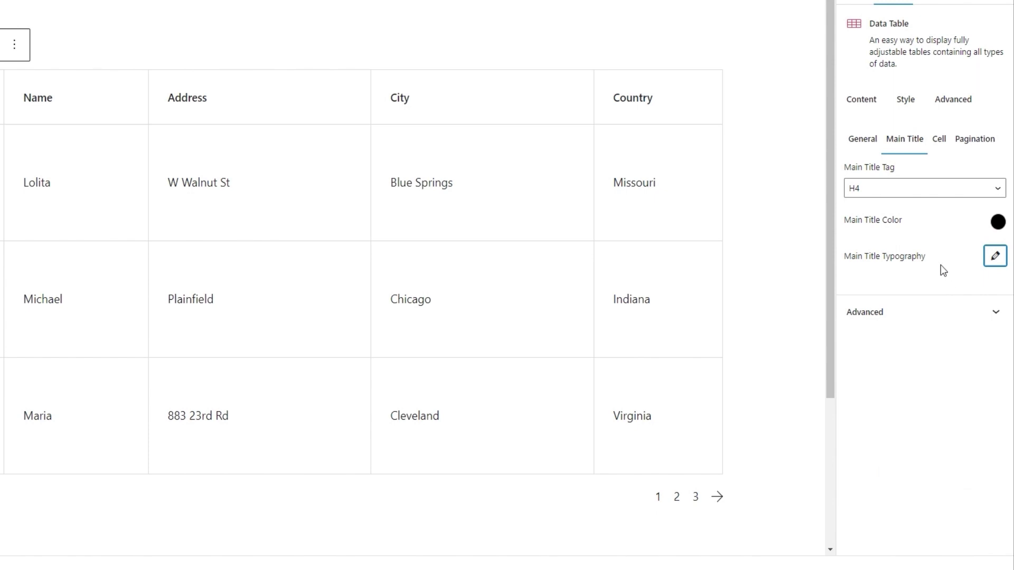
- In the cell style settings, try the red C75B5B as the cell text color and reset it
{"action": "left_click", "coordinate": [939, 139]}
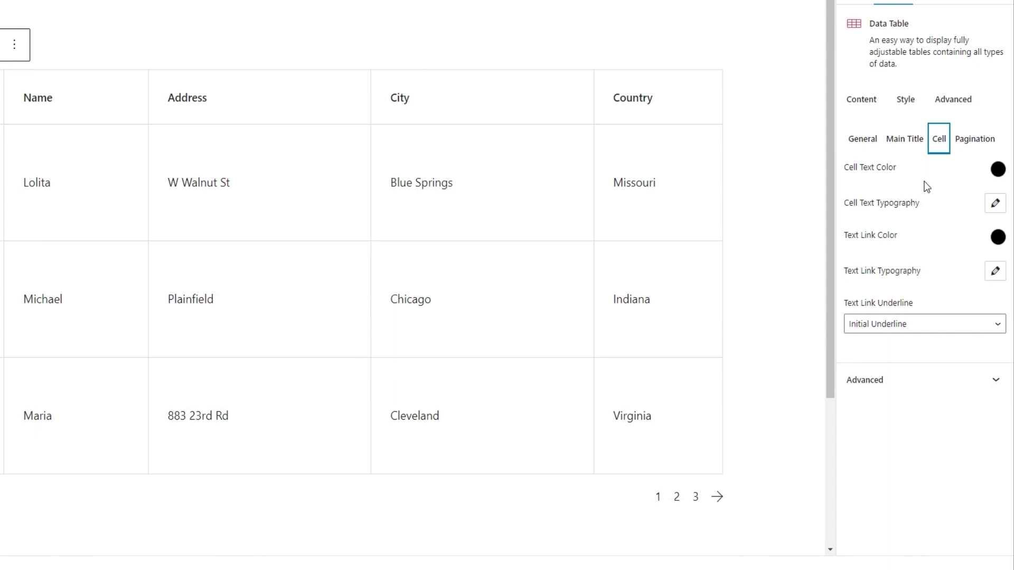
{"action": "left_click", "coordinate": [999, 169]}
{"action": "left_click", "coordinate": [931, 226]}
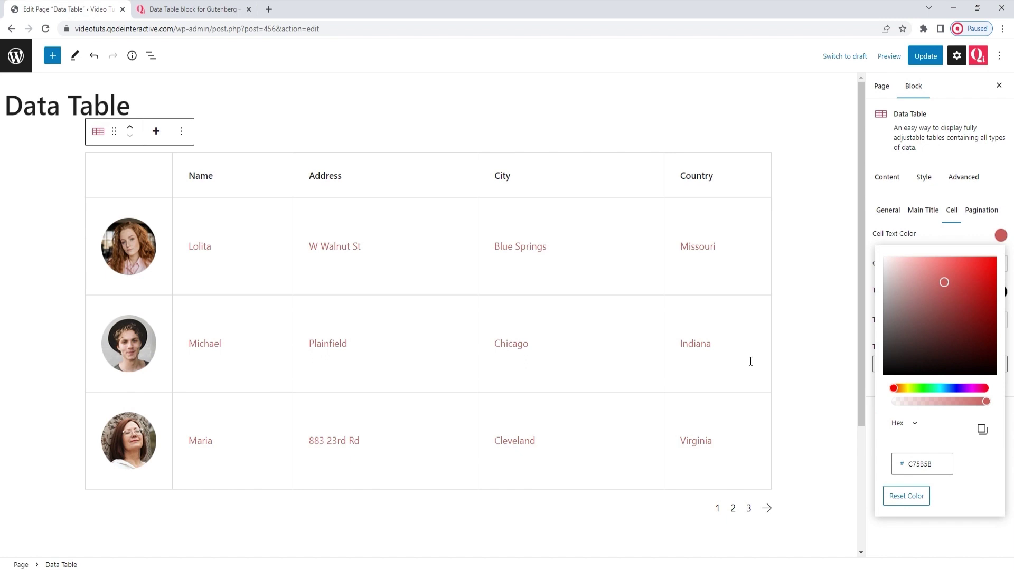
{"action": "left_click", "coordinate": [915, 490]}
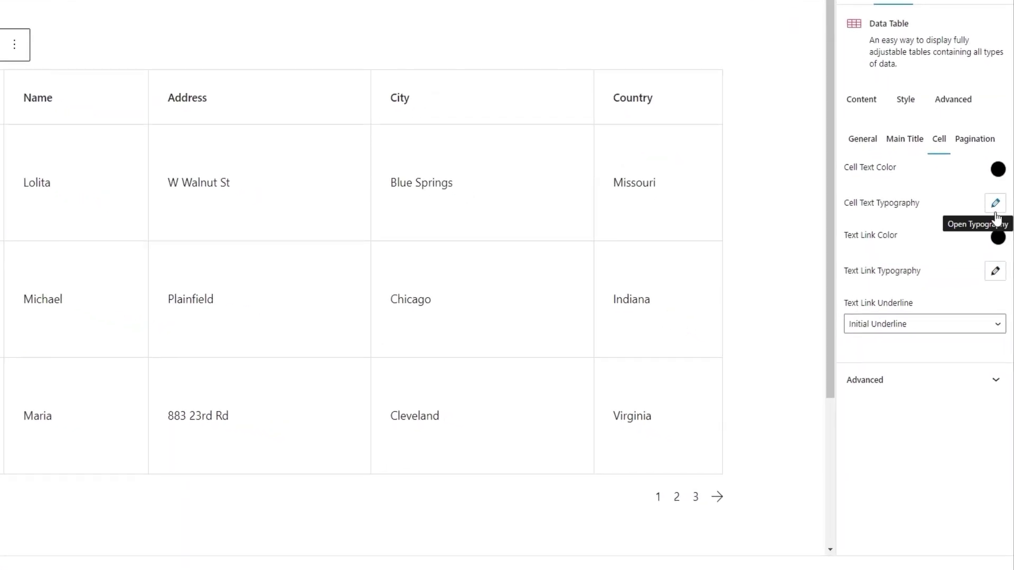
- Set the cell text typography to a 17 px font size and Medium (500) weight
{"action": "left_click", "coordinate": [995, 206]}
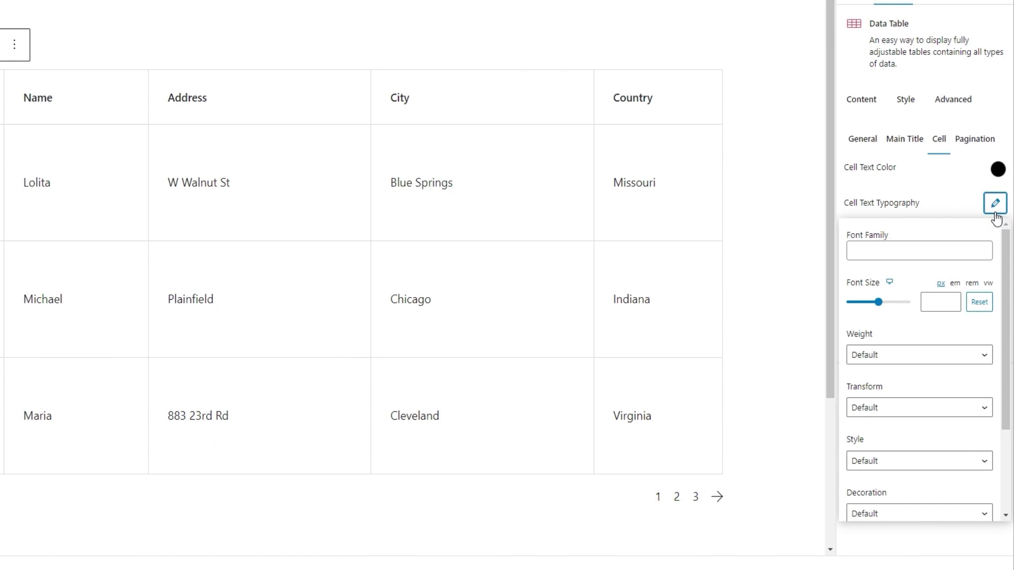
{"action": "left_click", "coordinate": [925, 301]}
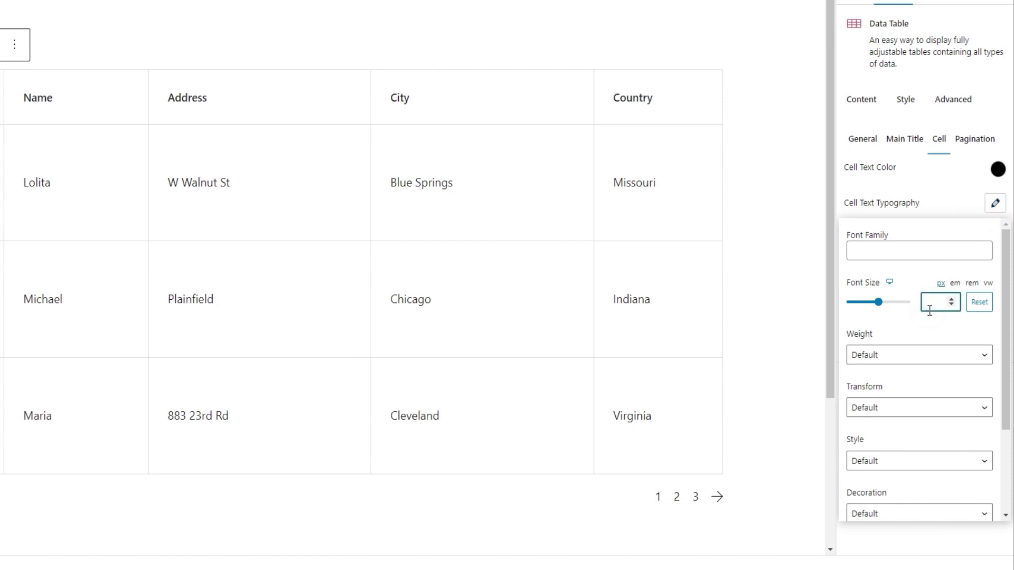
{"action": "type", "text": "17"}
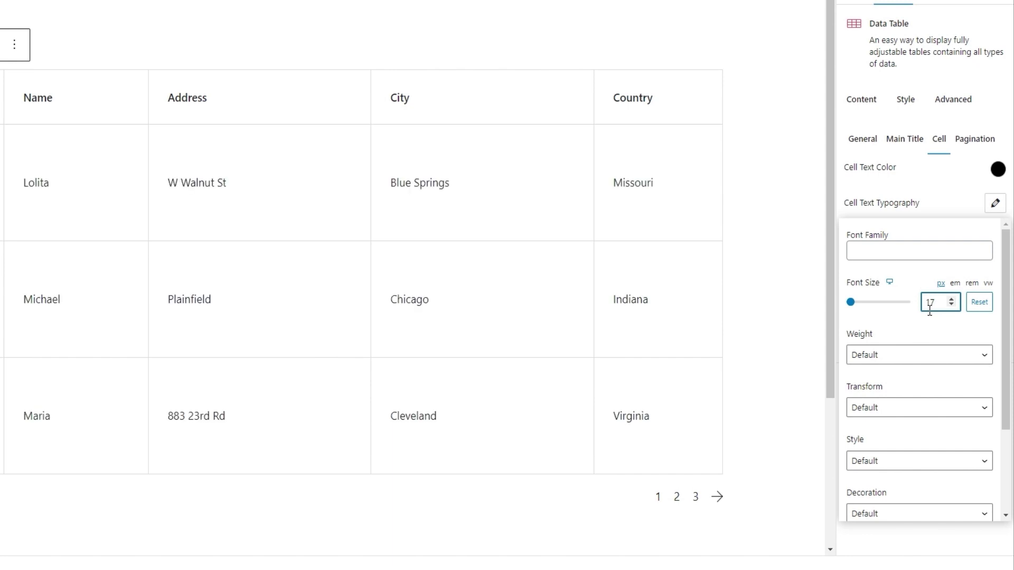
{"action": "left_click", "coordinate": [900, 355]}
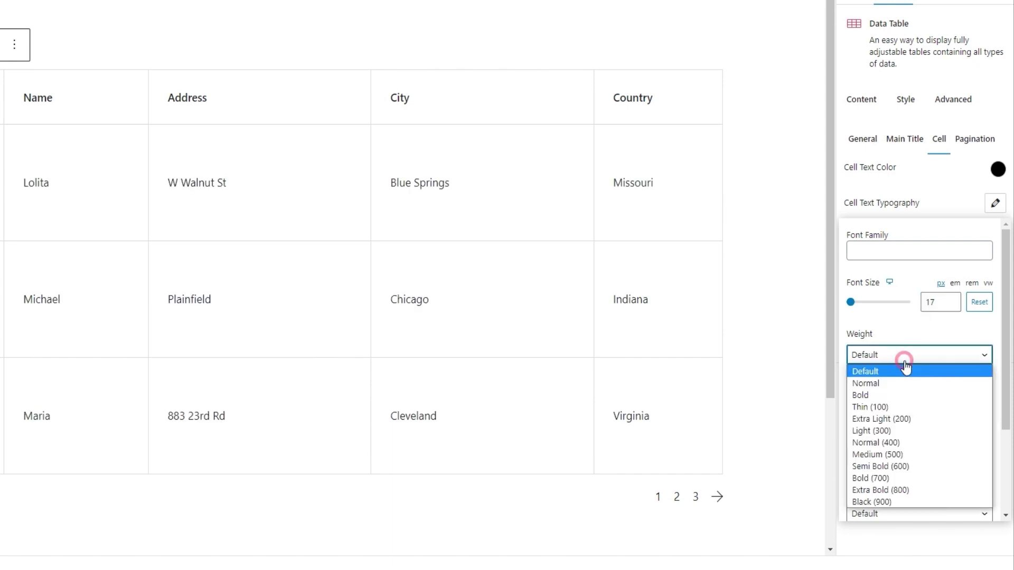
{"action": "left_click", "coordinate": [896, 455]}
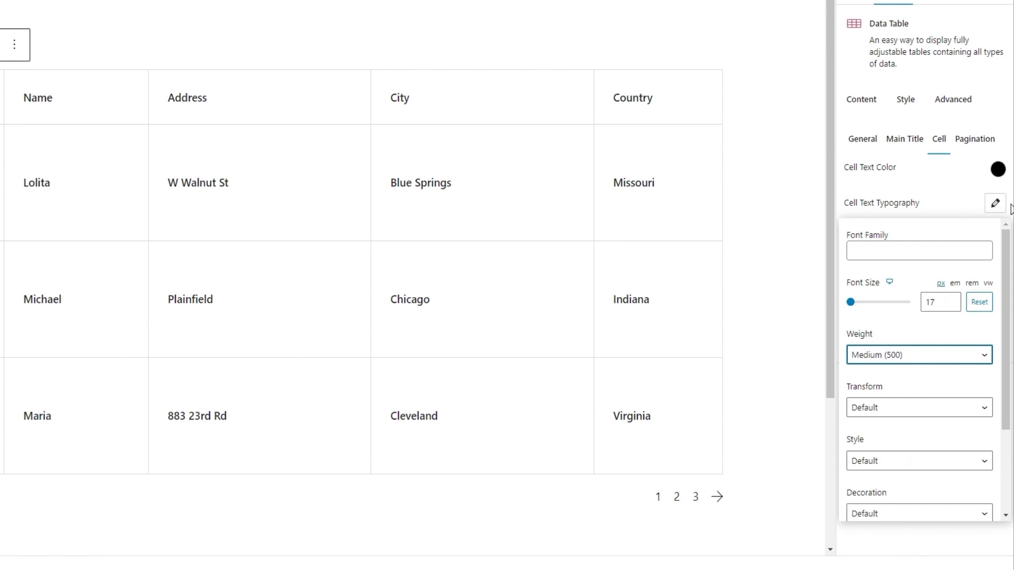
{"action": "left_click", "coordinate": [995, 204]}
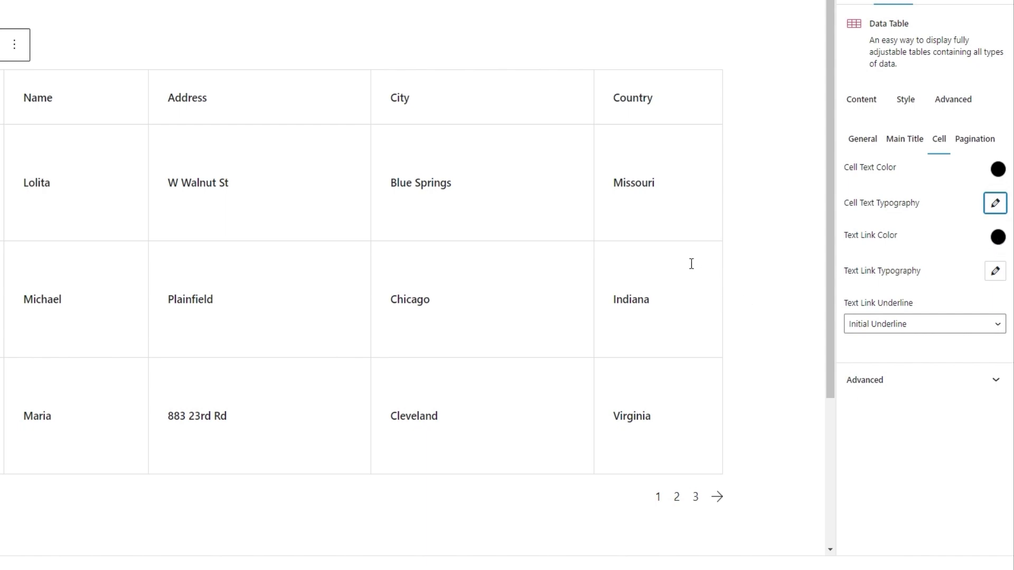
- Select the Missouri text in the Country column and link it to #
{"action": "left_click", "coordinate": [627, 183]}
{"action": "double_click", "coordinate": [627, 183]}
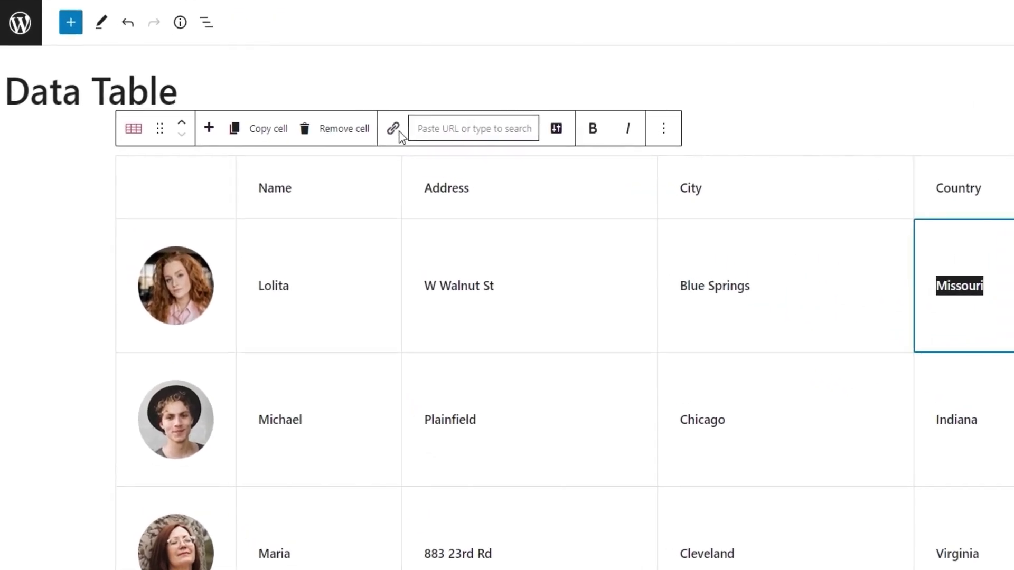
{"action": "left_click", "coordinate": [421, 132]}
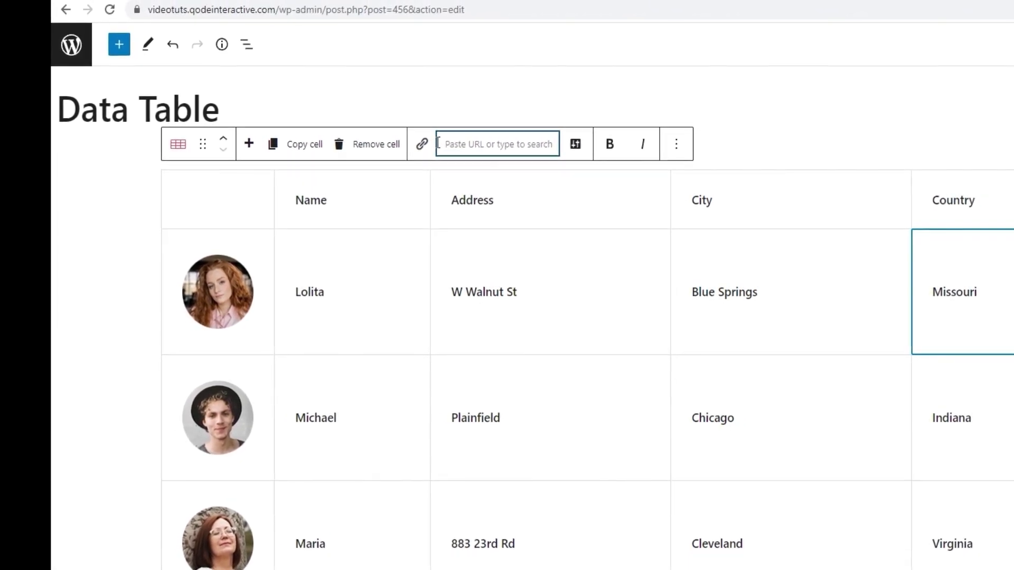
{"action": "type", "text": "#"}
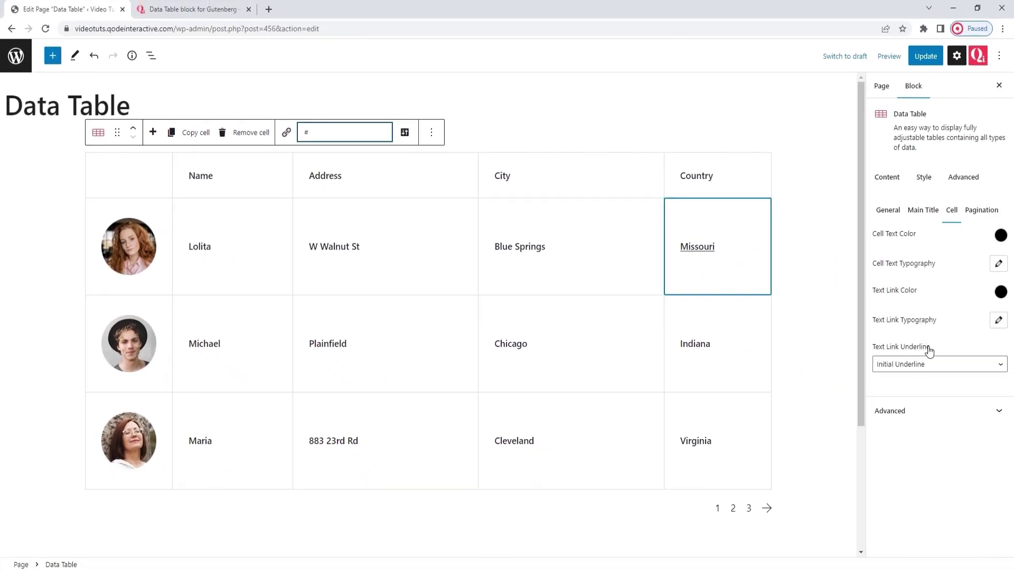
- Try the red D95E5E as the text link color and reset it
{"action": "left_click", "coordinate": [998, 293]}
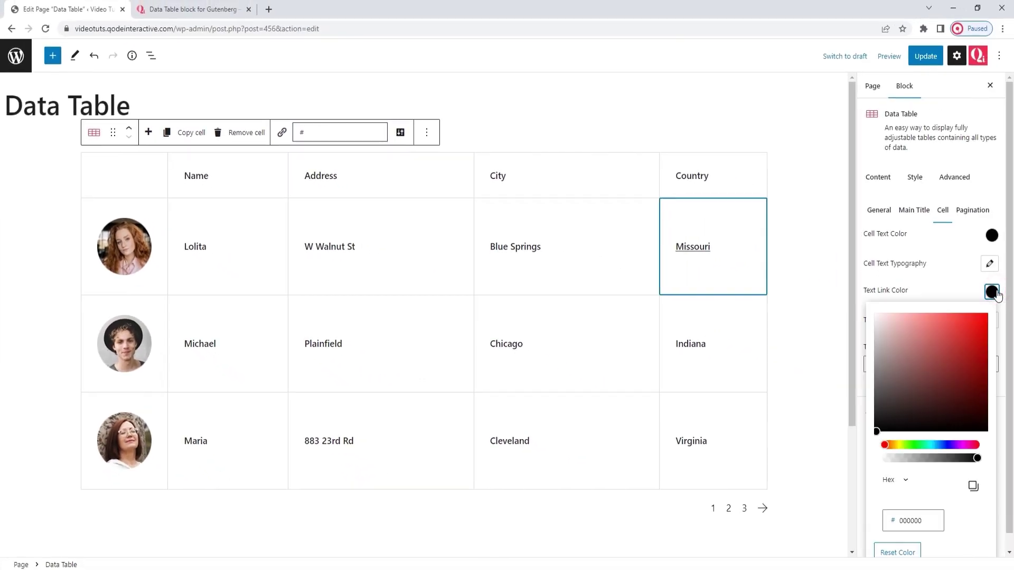
{"action": "left_click_drag", "start_coordinate": [964, 333], "coordinate": [938, 330]}
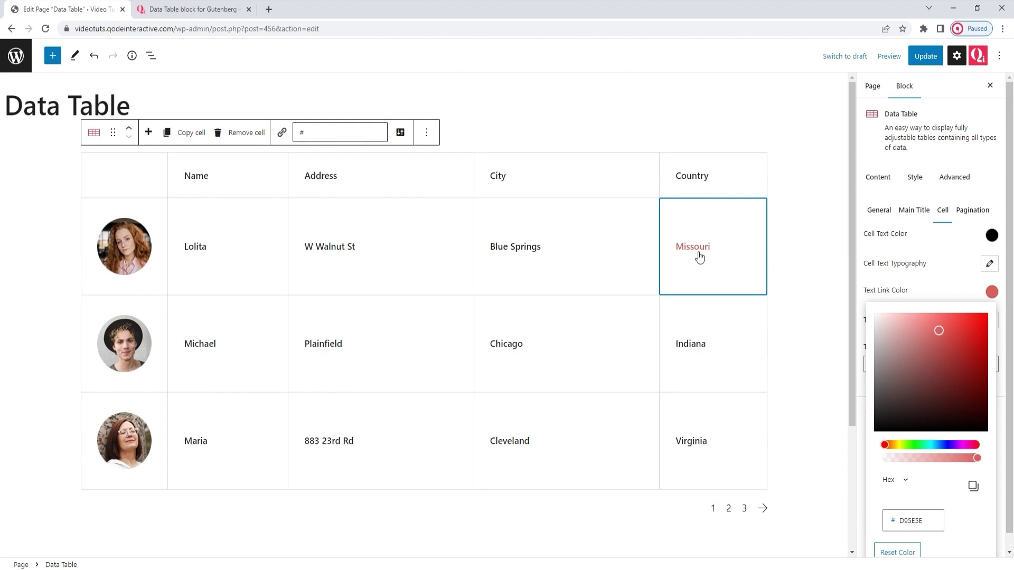
{"action": "left_click", "coordinate": [892, 550]}
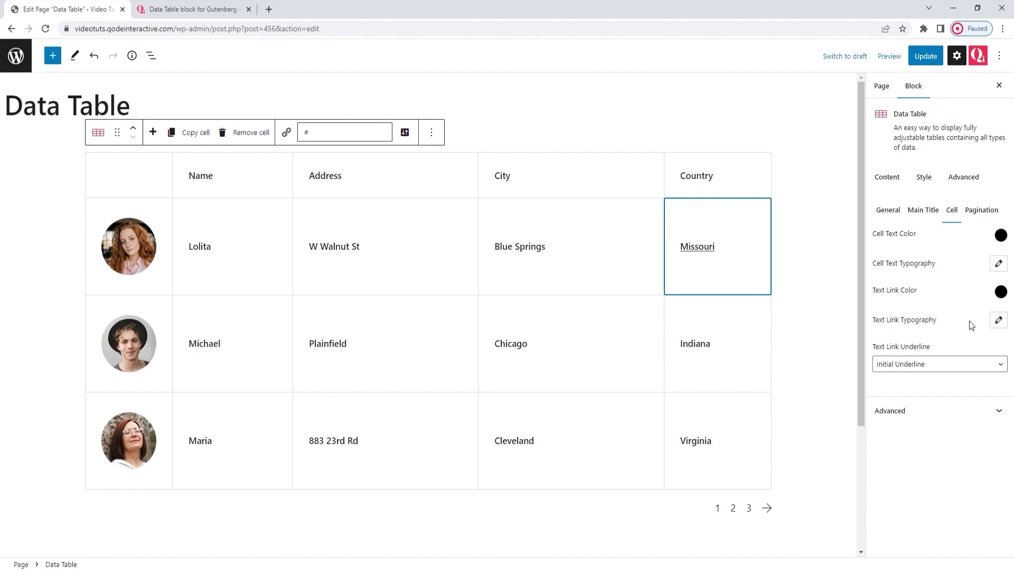
- Review the font, weight, transform, style, decoration and spacing options of the text link typography and close its settings
{"action": "left_click", "coordinate": [998, 320]}
{"action": "scroll", "coordinate": [978, 401], "scroll_direction": "down", "scroll_amount": 2}
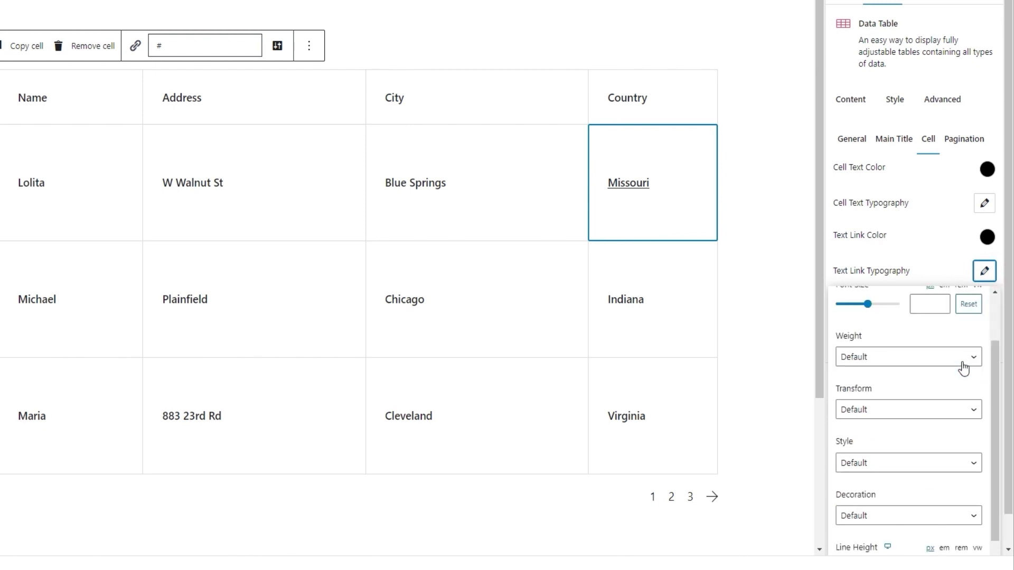
{"action": "scroll", "coordinate": [969, 363], "scroll_direction": "down", "scroll_amount": 1}
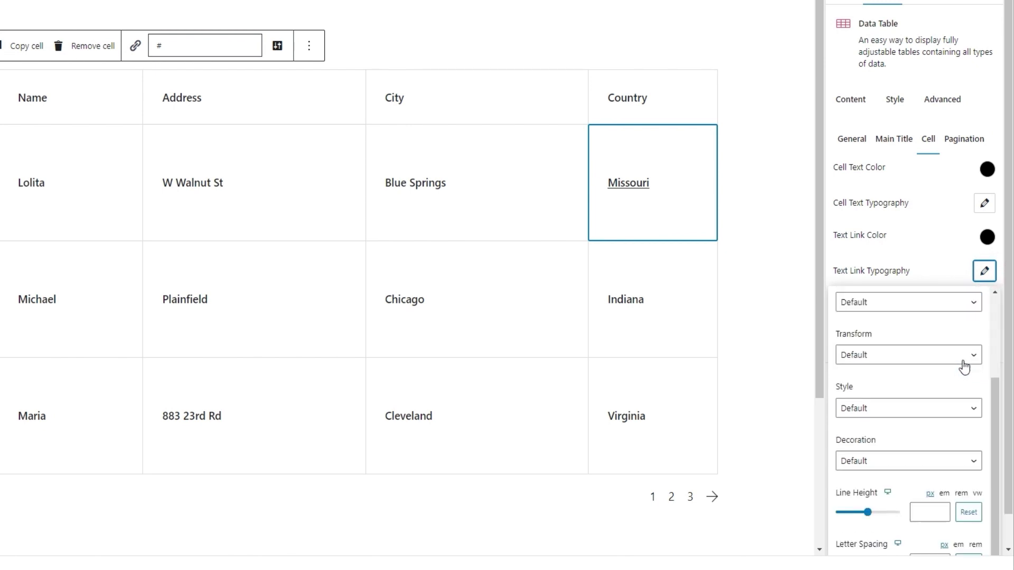
{"action": "scroll", "coordinate": [967, 365], "scroll_direction": "up", "scroll_amount": 3}
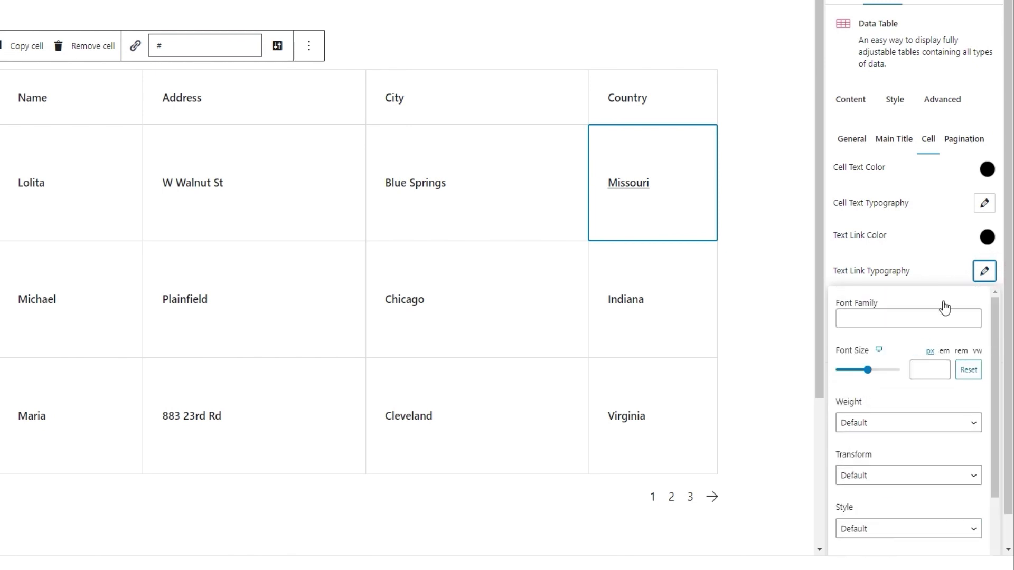
{"action": "left_click", "coordinate": [982, 273]}
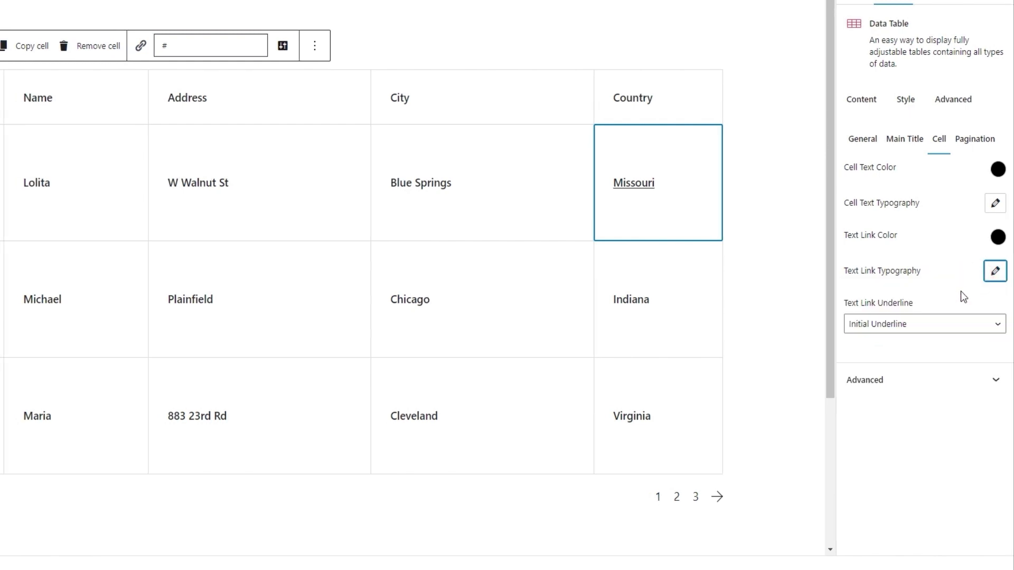
- Try the Hover Underline option for the text links and set the text link underline to None
{"action": "left_click", "coordinate": [933, 326]}
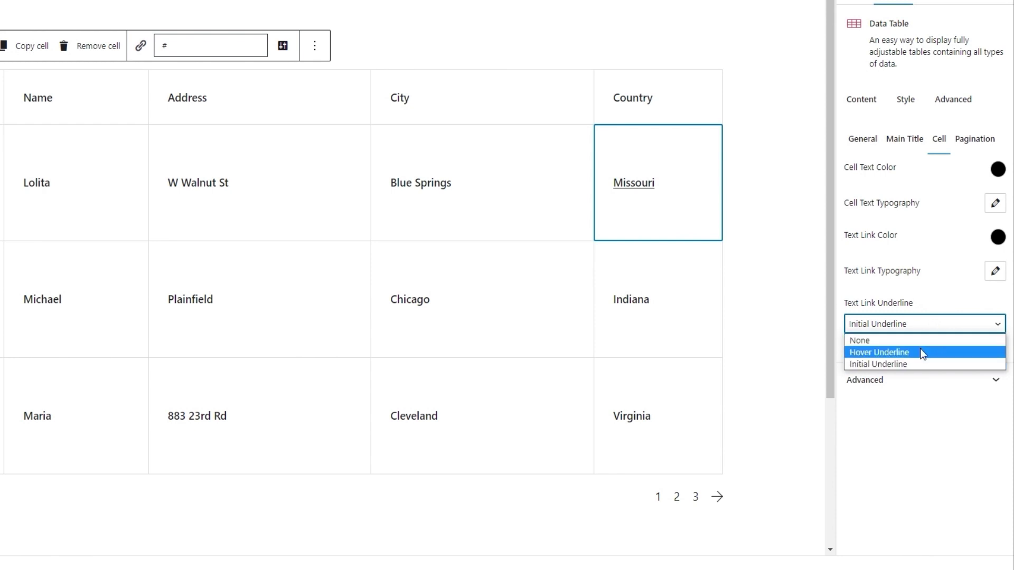
{"action": "left_click", "coordinate": [919, 352]}
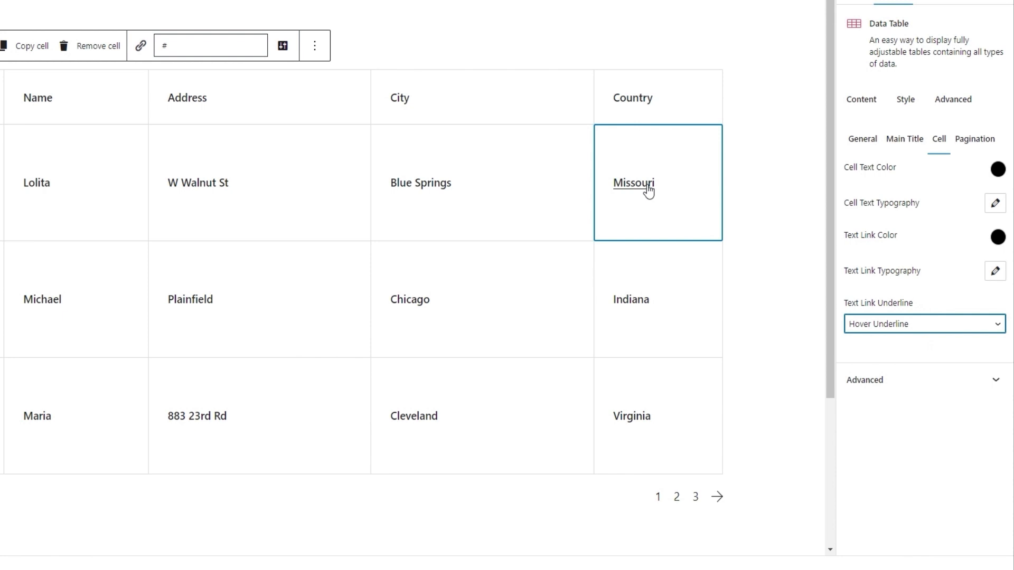
{"action": "left_click", "coordinate": [884, 325]}
{"action": "left_click", "coordinate": [885, 342]}
- Remove the # link from the Missouri cell in the Country column
{"action": "left_click", "coordinate": [209, 47]}
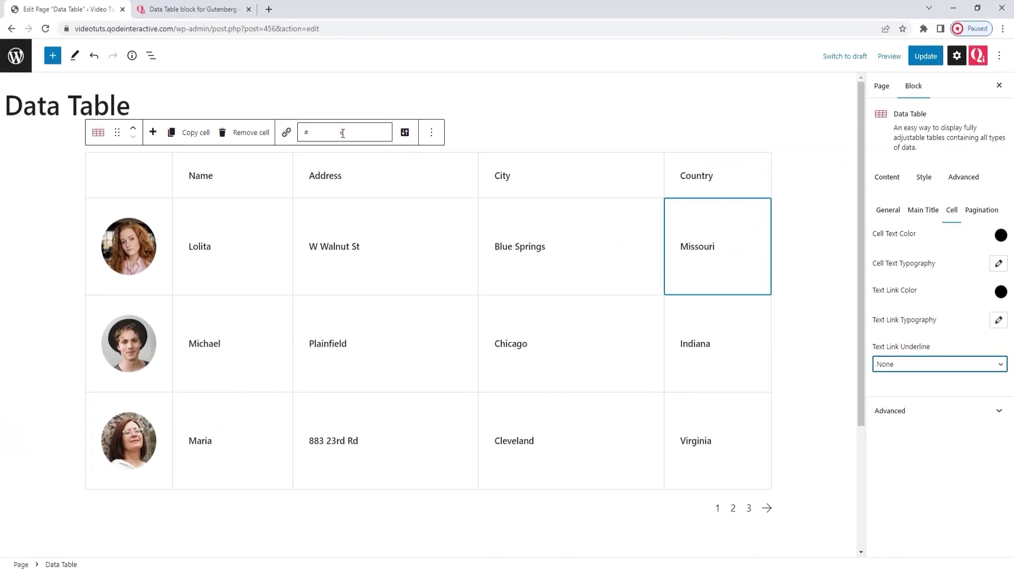
{"action": "key", "text": "BackSpace"}
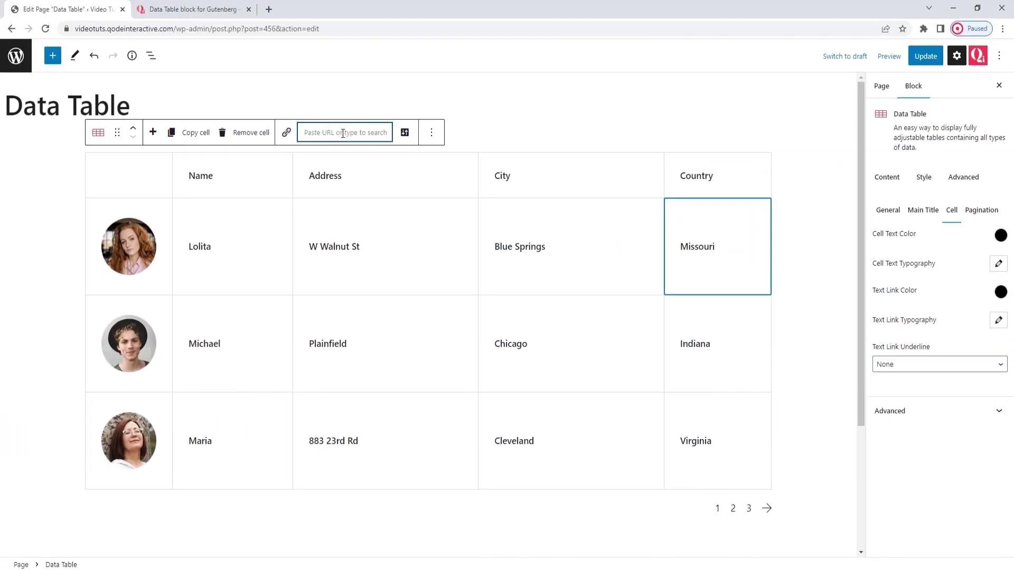
{"action": "left_click", "coordinate": [930, 334]}
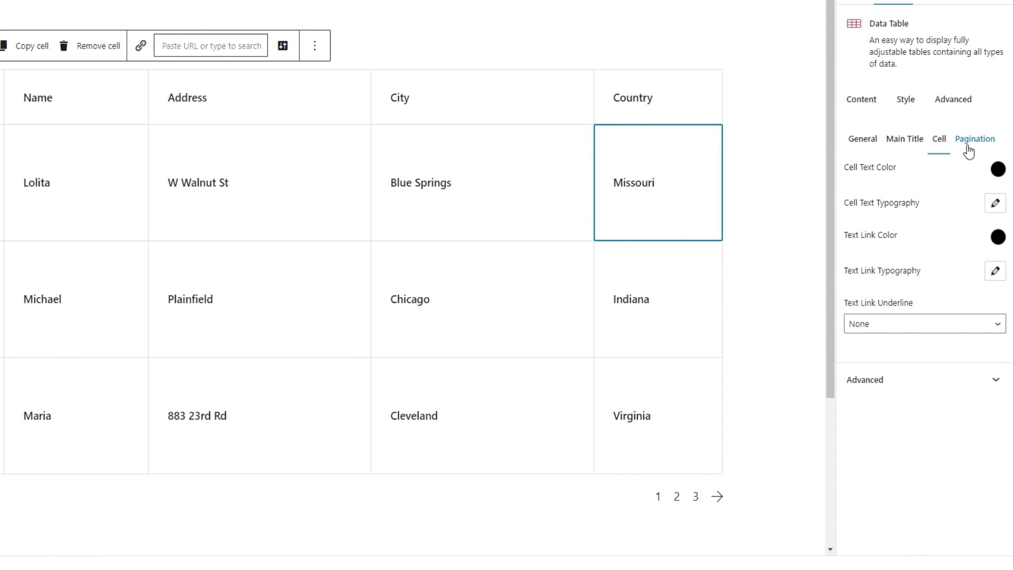
- In the pagination style settings, try the Left and Center alignments and return the pagination alignment to Right
{"action": "left_click", "coordinate": [968, 149]}
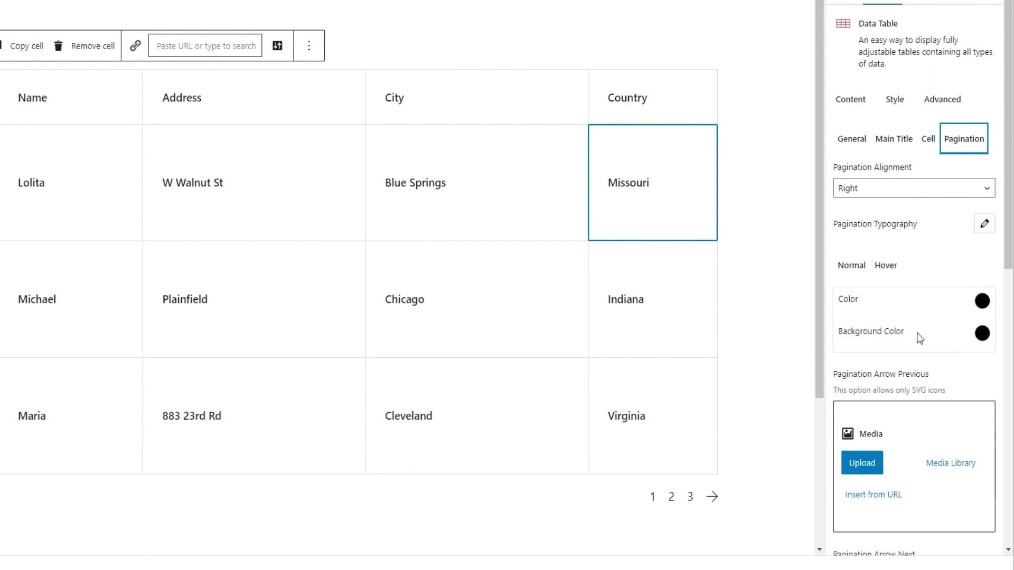
{"action": "left_click", "coordinate": [894, 190]}
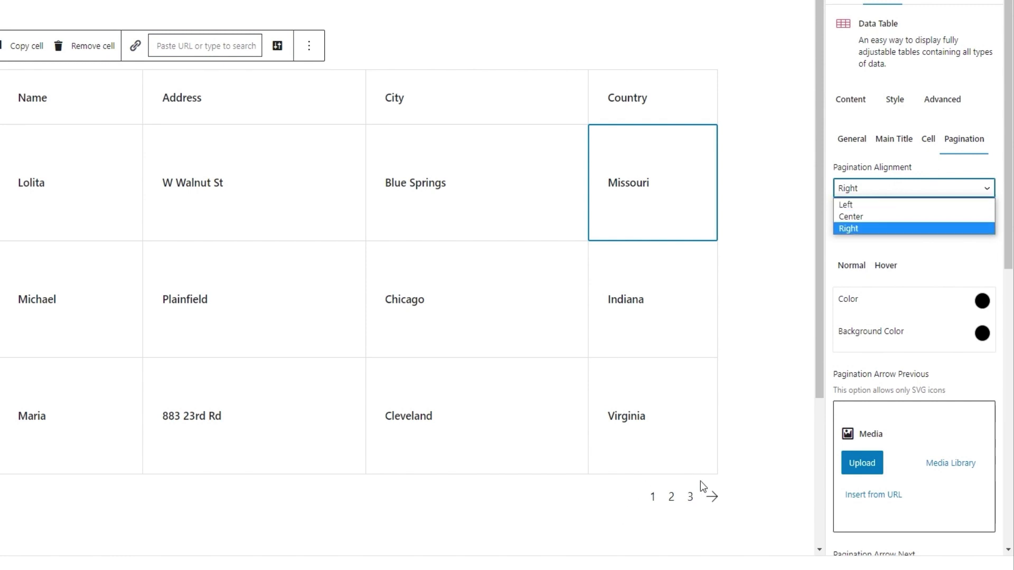
{"action": "left_click", "coordinate": [870, 204]}
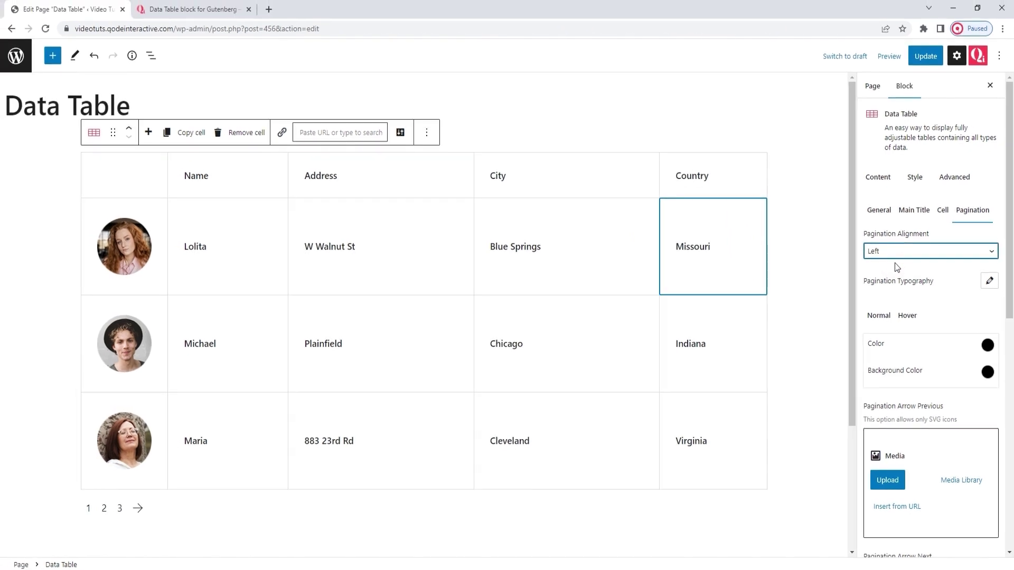
{"action": "left_click", "coordinate": [898, 252]}
{"action": "left_click", "coordinate": [901, 271]}
{"action": "left_click", "coordinate": [911, 254]}
{"action": "left_click", "coordinate": [913, 285]}
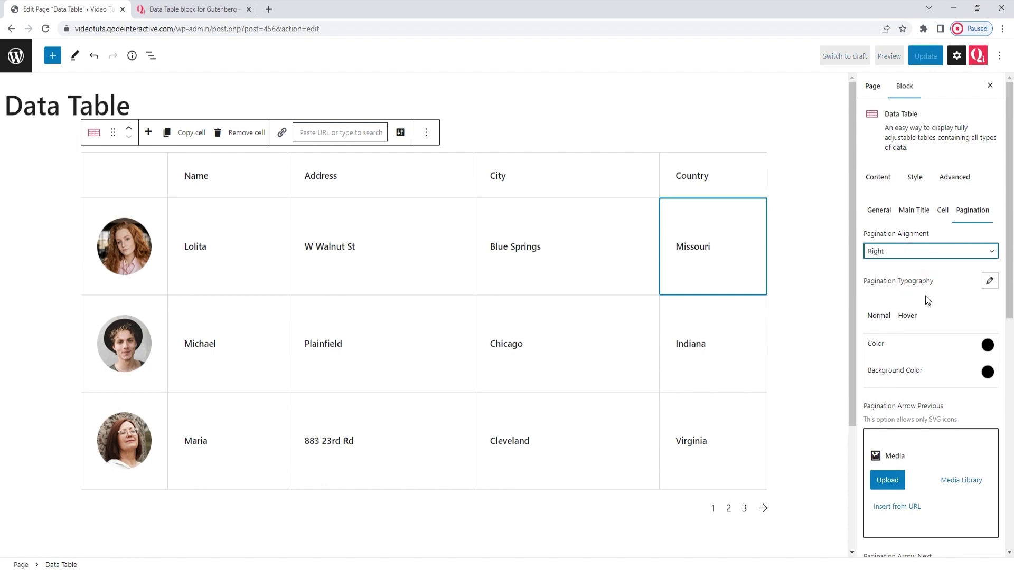
- Set the pagination typography to a 16 px font size and Medium (500) weight
{"action": "left_click", "coordinate": [989, 281]}
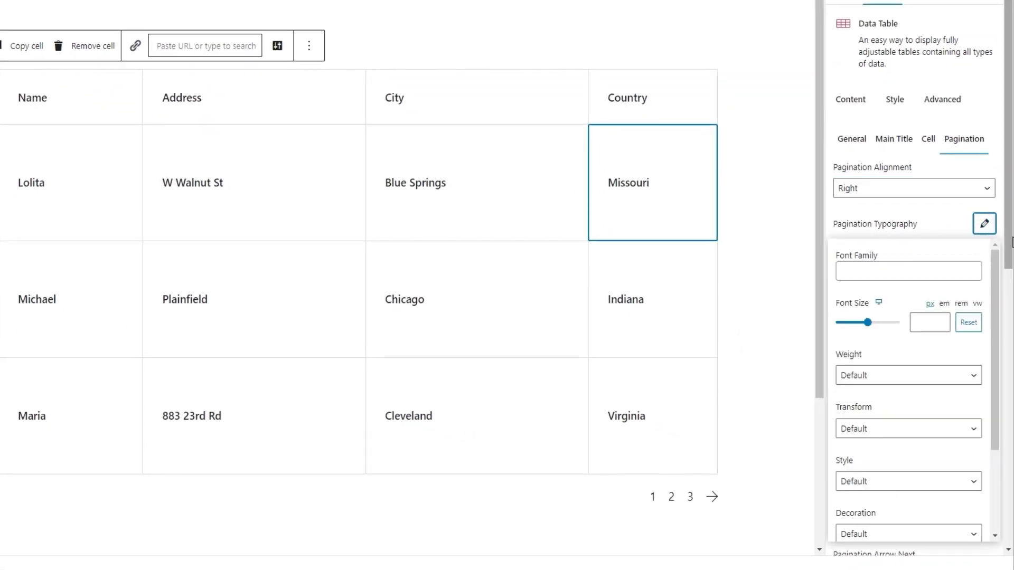
{"action": "left_click_drag", "start_coordinate": [1012, 242], "coordinate": [1012, 302]}
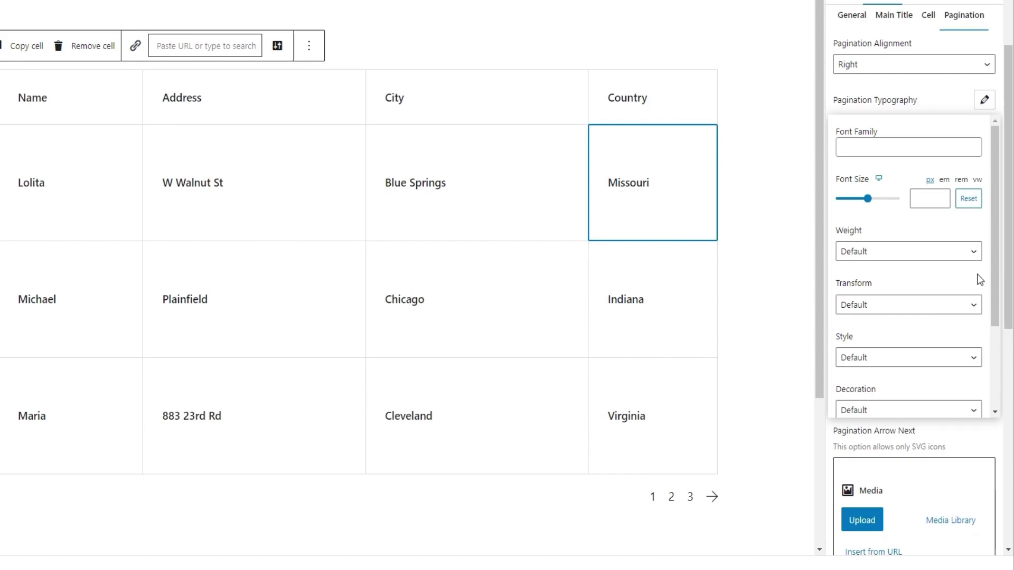
{"action": "left_click", "coordinate": [928, 199]}
{"action": "type", "text": "16"}
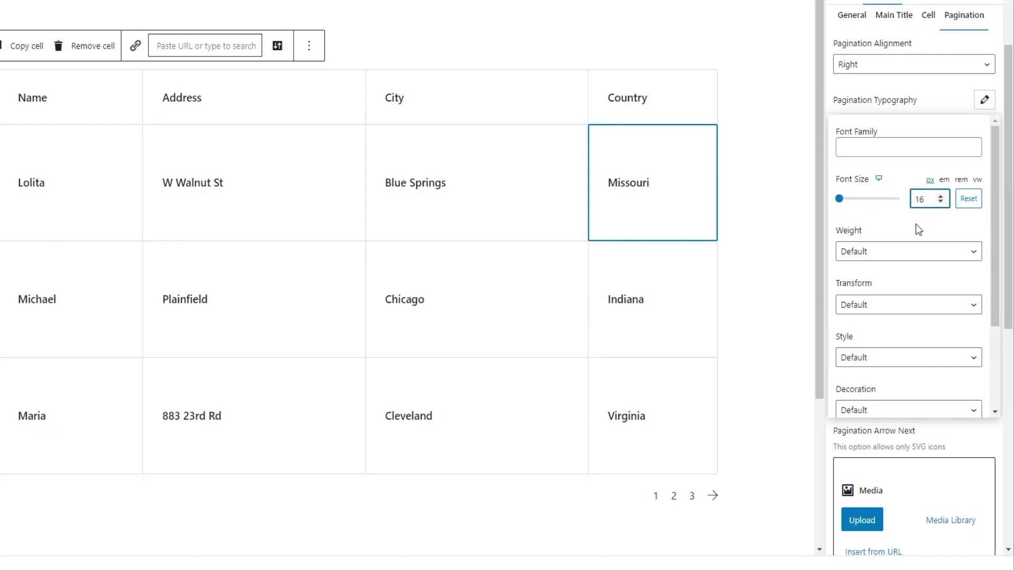
{"action": "left_click", "coordinate": [912, 252]}
{"action": "left_click", "coordinate": [869, 348]}
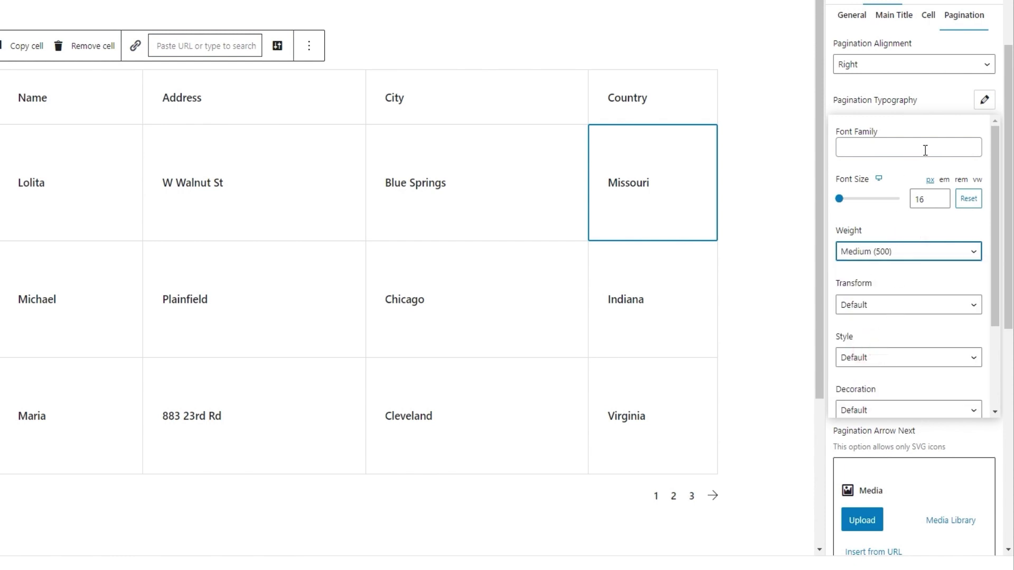
{"action": "left_click", "coordinate": [983, 100]}
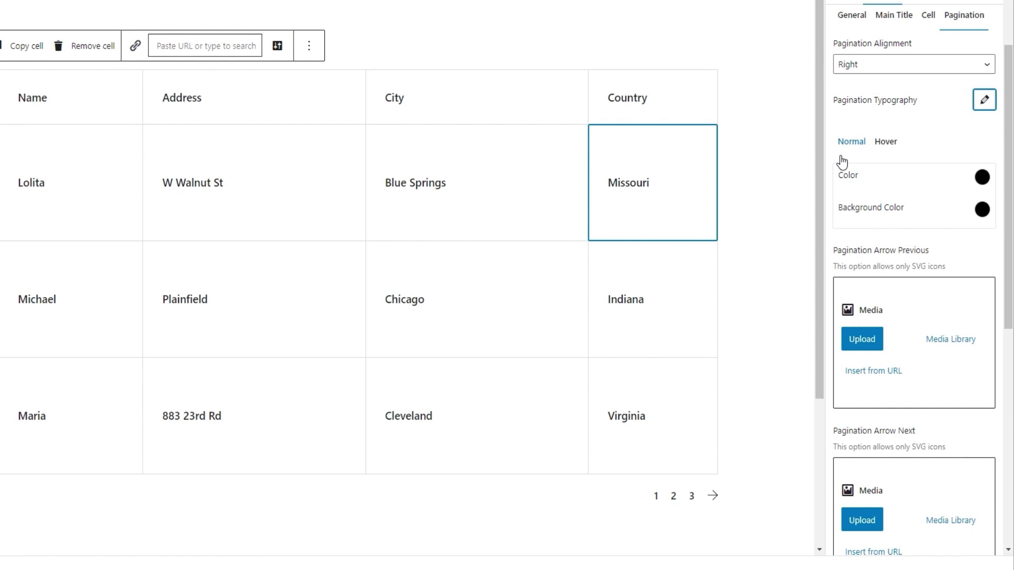
- Try the red C75353 as the normal pagination color and set it to the gray C4C4C4
{"action": "left_click", "coordinate": [982, 177]}
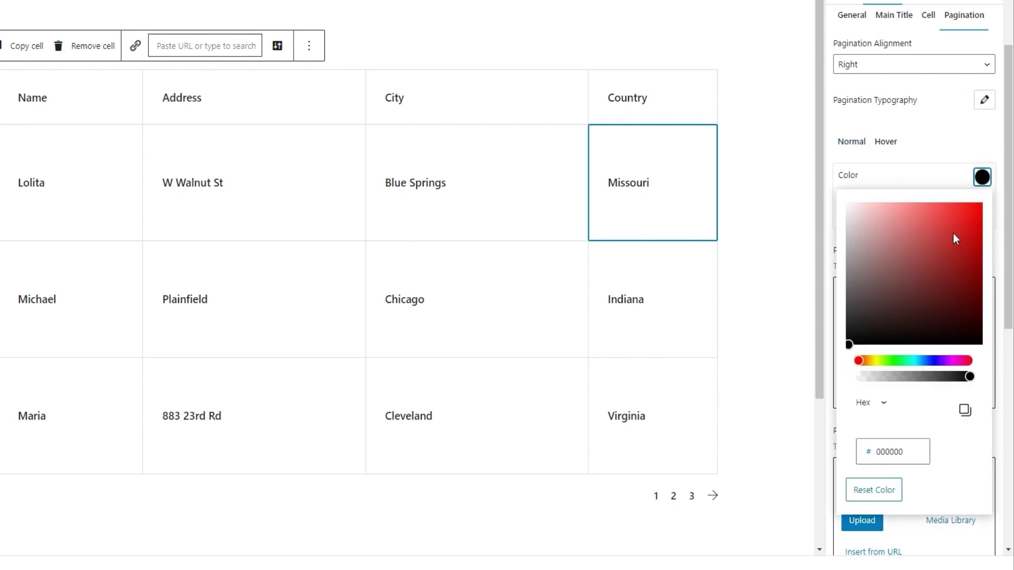
{"action": "left_click_drag", "start_coordinate": [931, 235], "coordinate": [925, 233]}
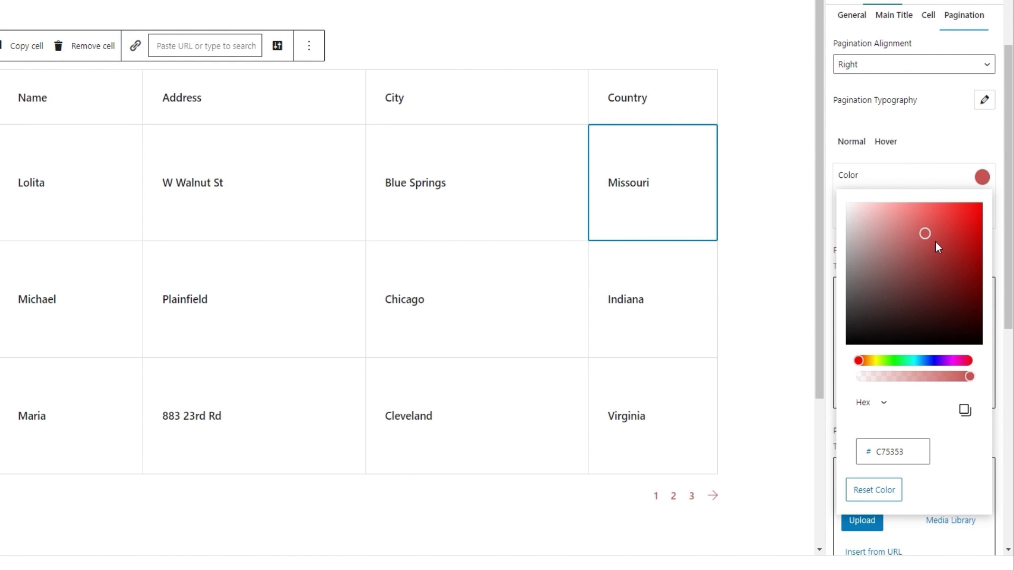
{"action": "double_click", "coordinate": [887, 453]}
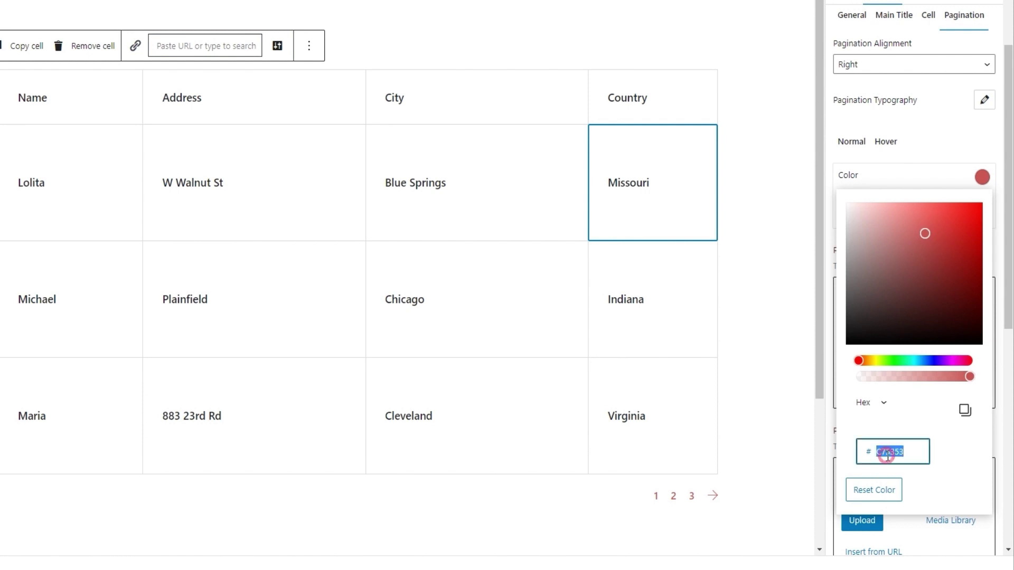
{"action": "type", "text": "c4c4c4"}
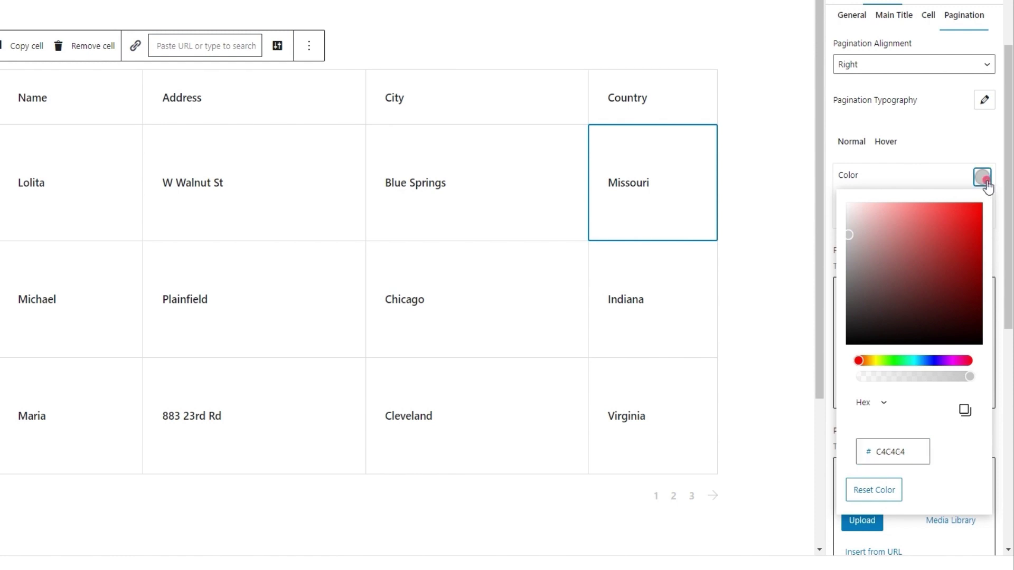
{"action": "left_click", "coordinate": [985, 185]}
- Try the red B94040 as the pagination hover color and set it to 1E1E1E
{"action": "left_click", "coordinate": [890, 144]}
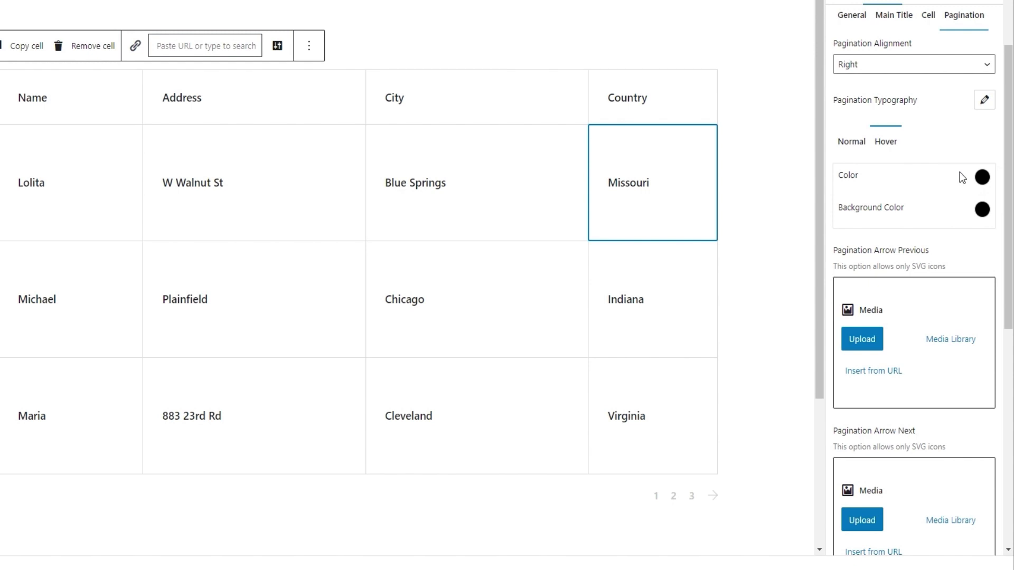
{"action": "left_click", "coordinate": [981, 177]}
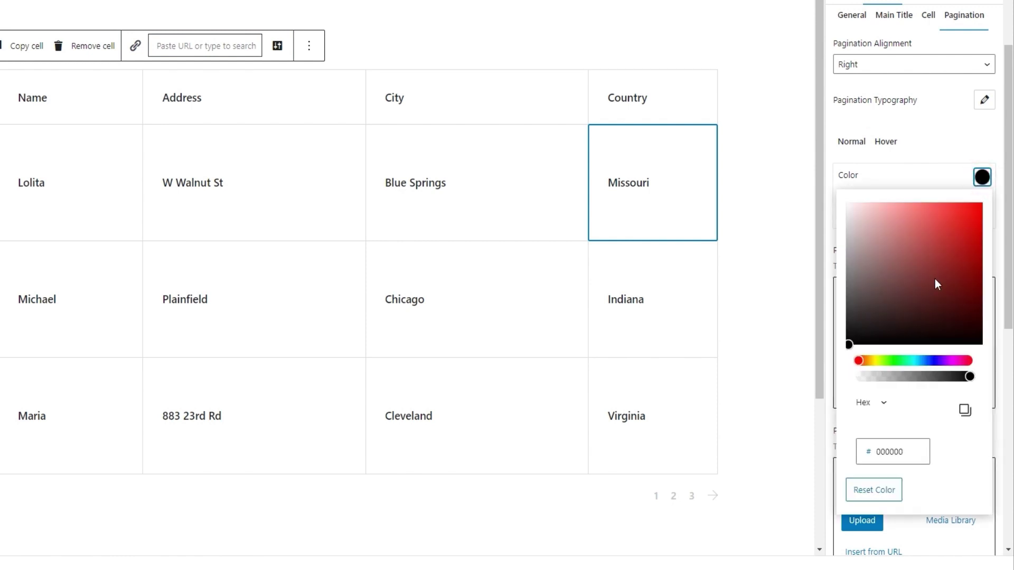
{"action": "left_click_drag", "start_coordinate": [935, 280], "coordinate": [922, 269]}
{"action": "left_click", "coordinate": [934, 241]}
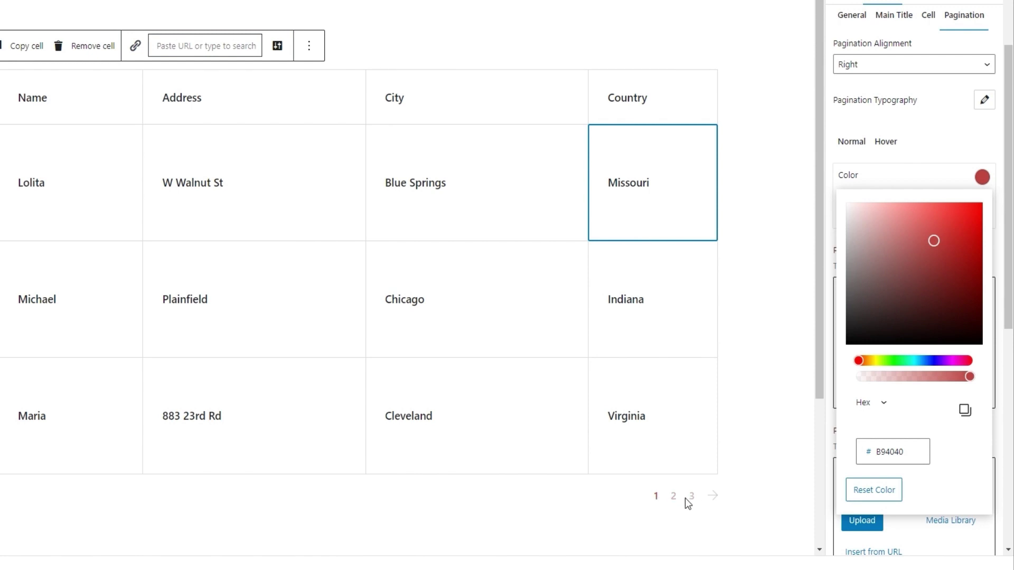
{"action": "double_click", "coordinate": [885, 452]}
{"action": "type", "text": "1e1e1e"}
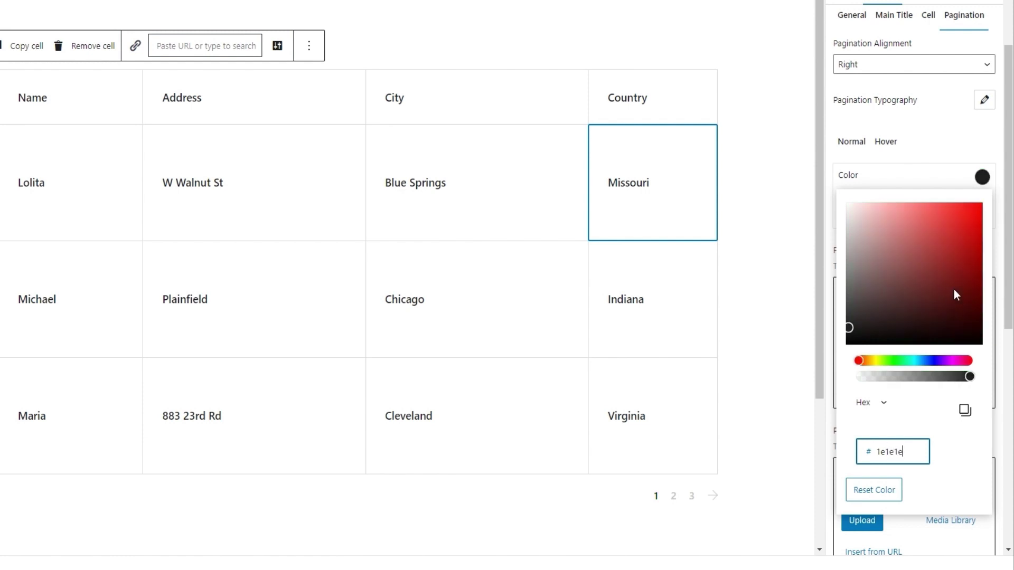
{"action": "left_click", "coordinate": [985, 177]}
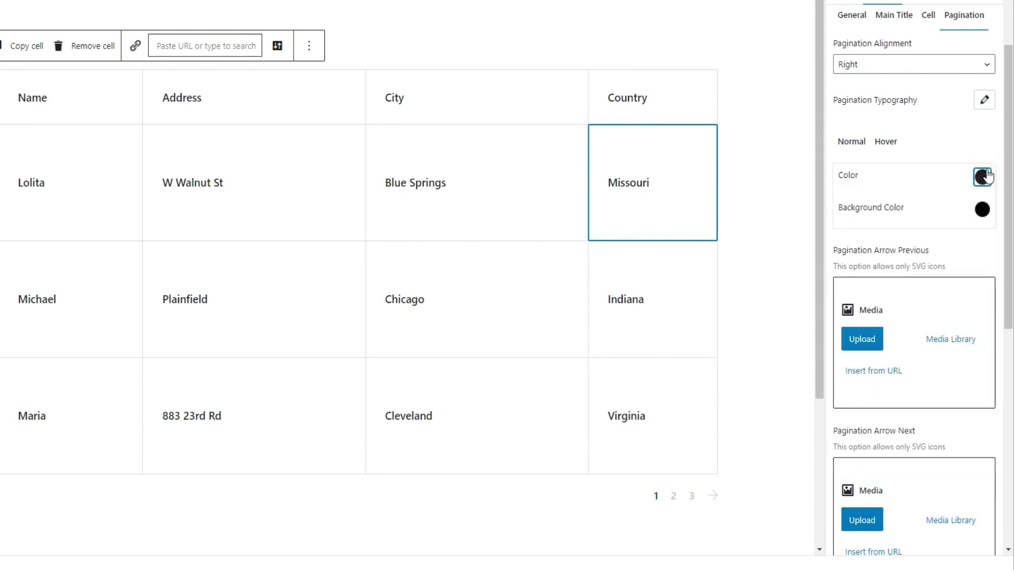
- Set the pagination background color for the normal state to the red CC3535
{"action": "left_click", "coordinate": [853, 154]}
{"action": "left_click", "coordinate": [981, 210]}
{"action": "left_click", "coordinate": [946, 263]}
{"action": "left_click", "coordinate": [946, 263]}
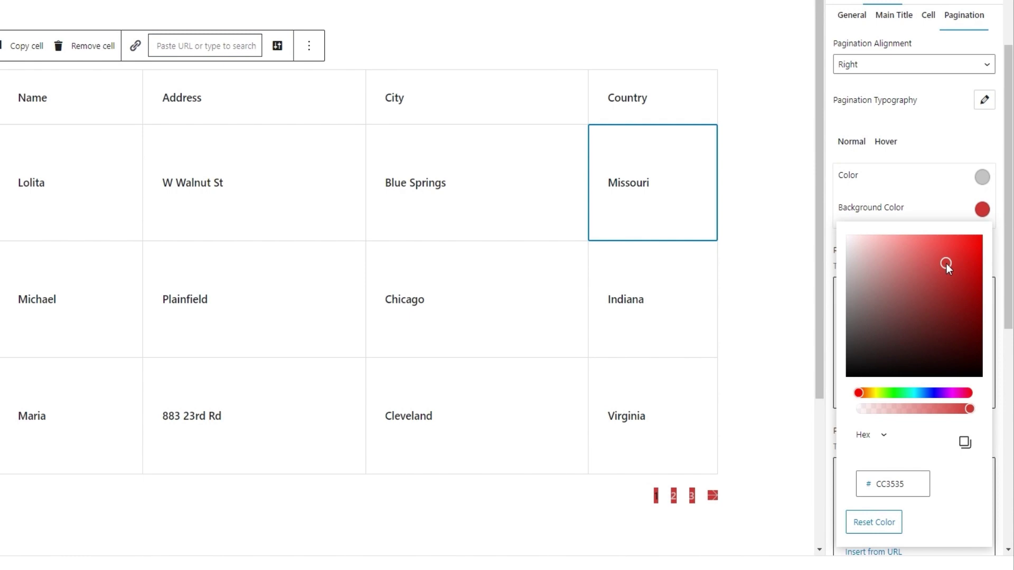
{"action": "left_click", "coordinate": [981, 209]}
- Set the pagination item width and height to 50 px each
{"action": "scroll", "coordinate": [932, 315], "scroll_direction": "down", "scroll_amount": 2}
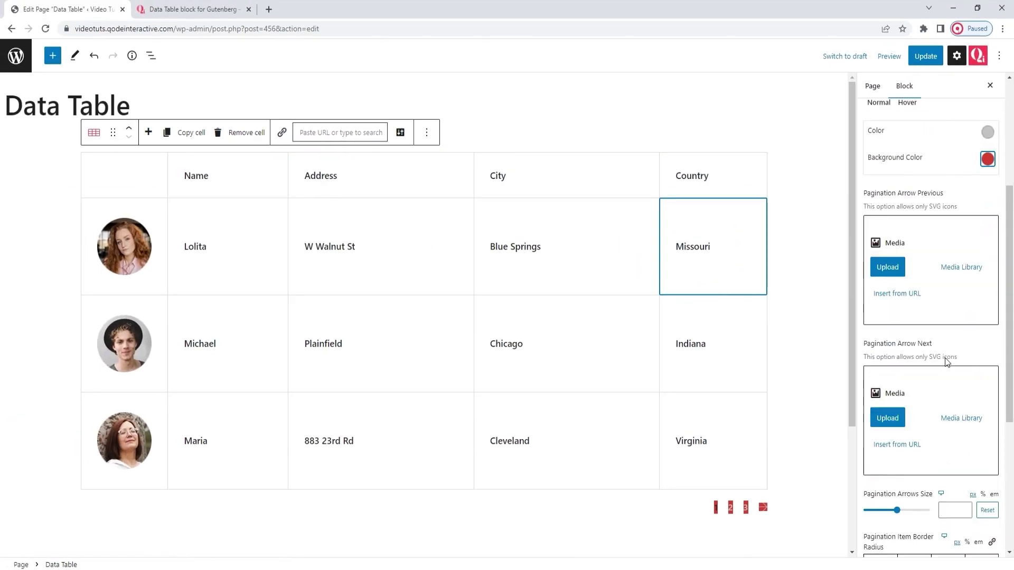
{"action": "scroll", "coordinate": [945, 357], "scroll_direction": "down", "scroll_amount": 3}
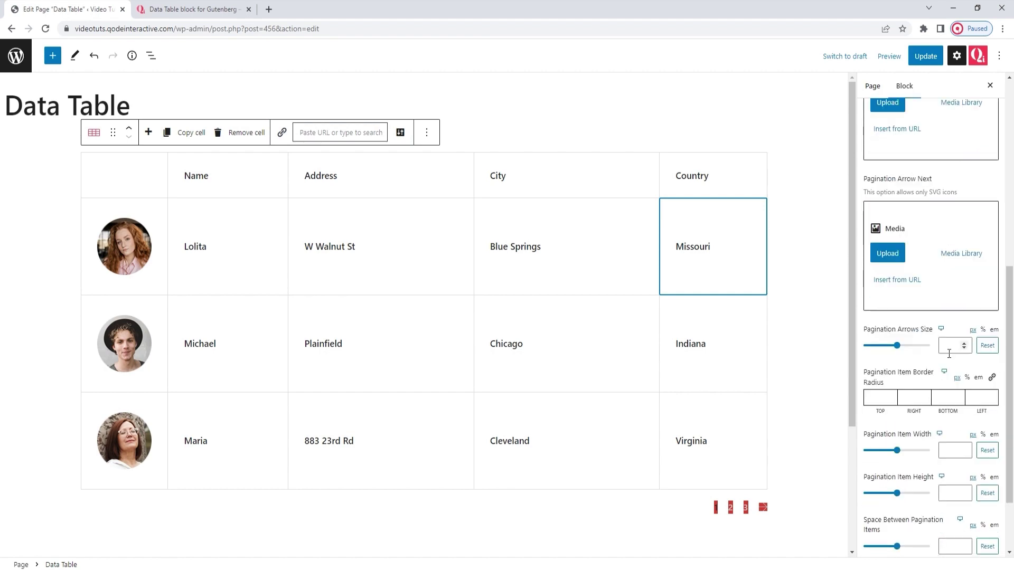
{"action": "scroll", "coordinate": [949, 353], "scroll_direction": "down", "scroll_amount": 2}
{"action": "left_click_drag", "start_coordinate": [872, 317], "coordinate": [880, 317]}
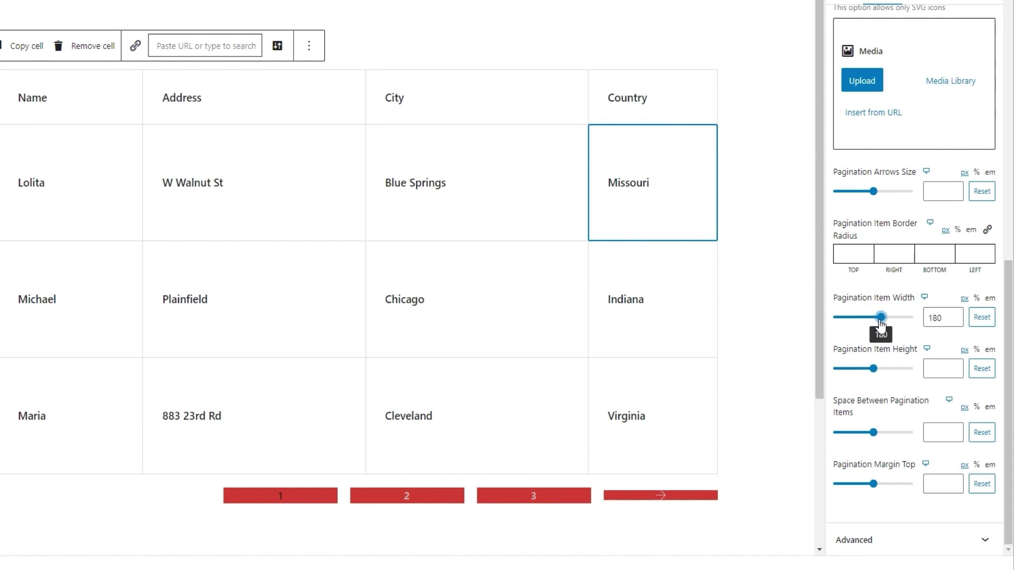
{"action": "left_click_drag", "start_coordinate": [880, 318], "coordinate": [860, 317]}
{"action": "double_click", "coordinate": [933, 317]}
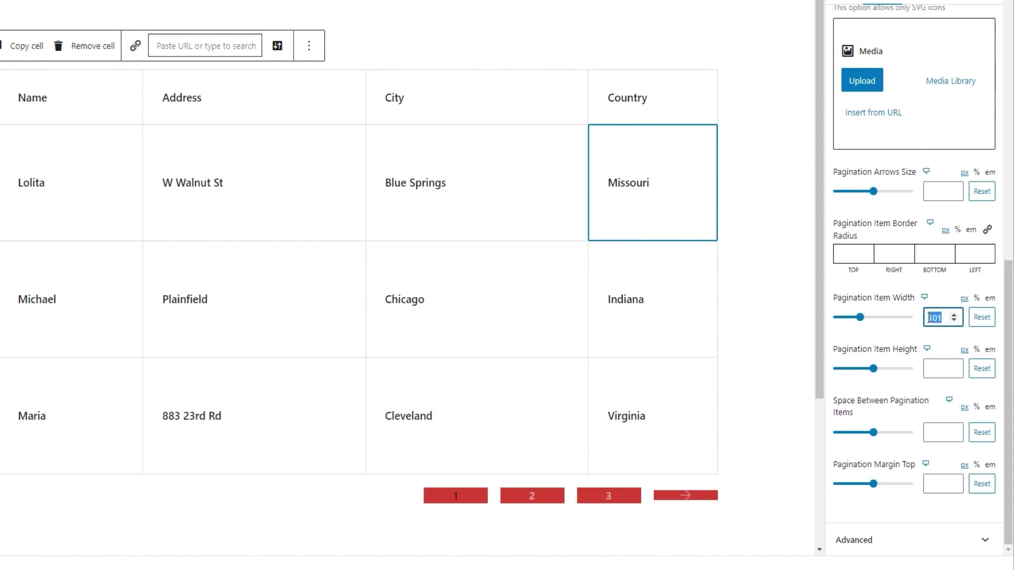
{"action": "type", "text": "0"}
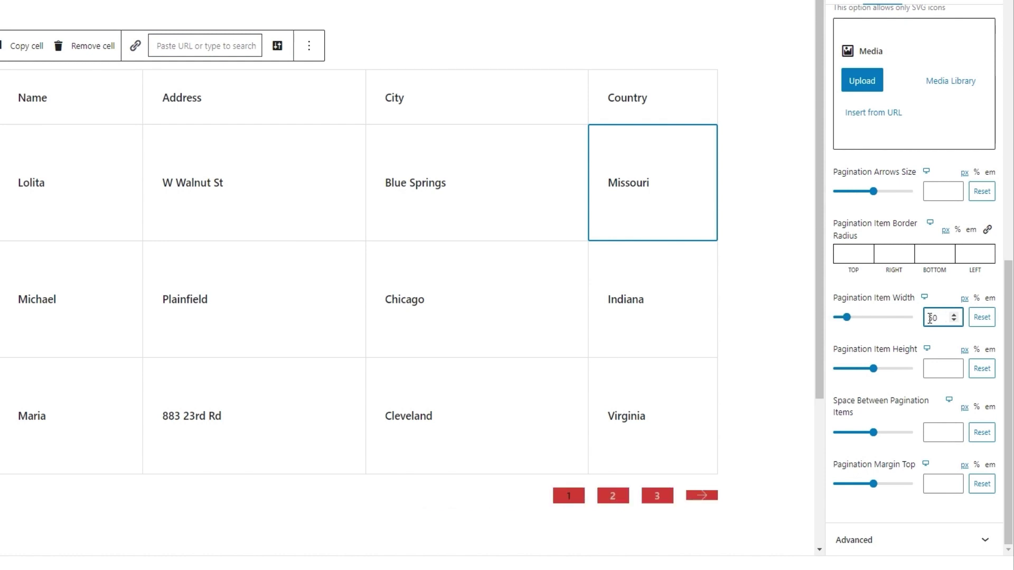
{"action": "left_click", "coordinate": [935, 368]}
{"action": "type", "text": "50"}
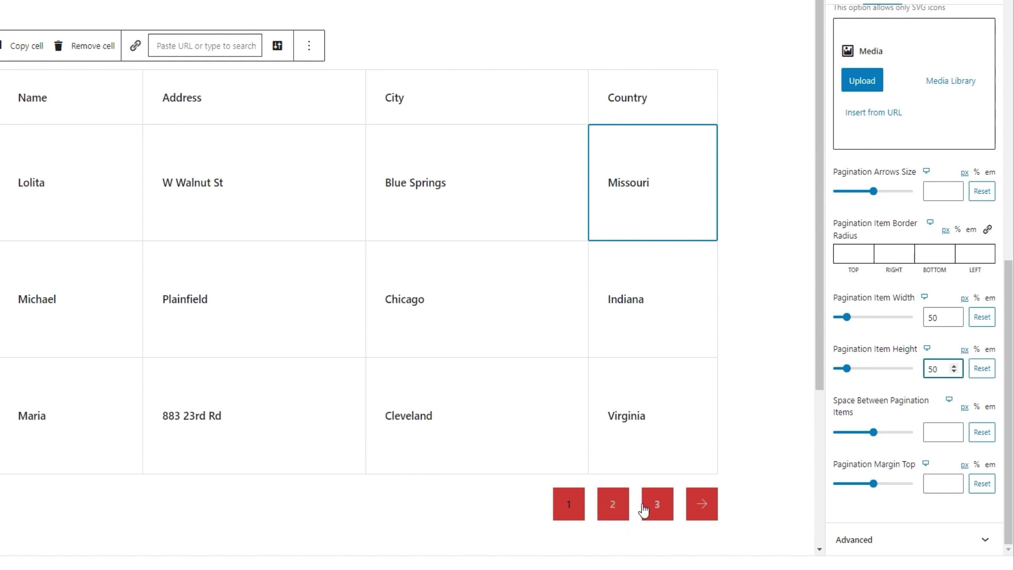
- Give the pagination items a 20 px top border radius, link all sides and raise the radius to 26 px
{"action": "left_click", "coordinate": [843, 253]}
{"action": "type", "text": "20"}
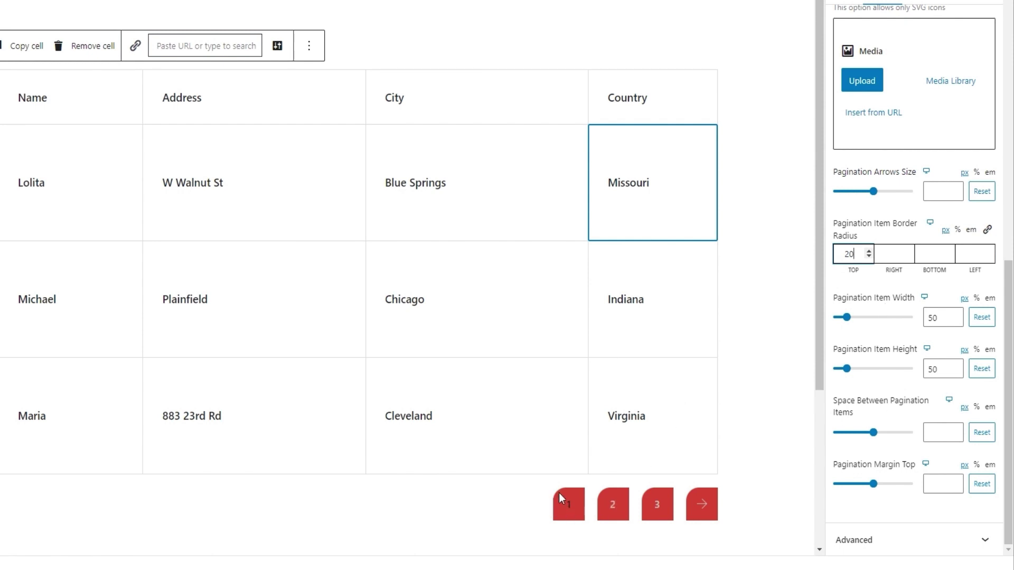
{"action": "left_click", "coordinate": [987, 233]}
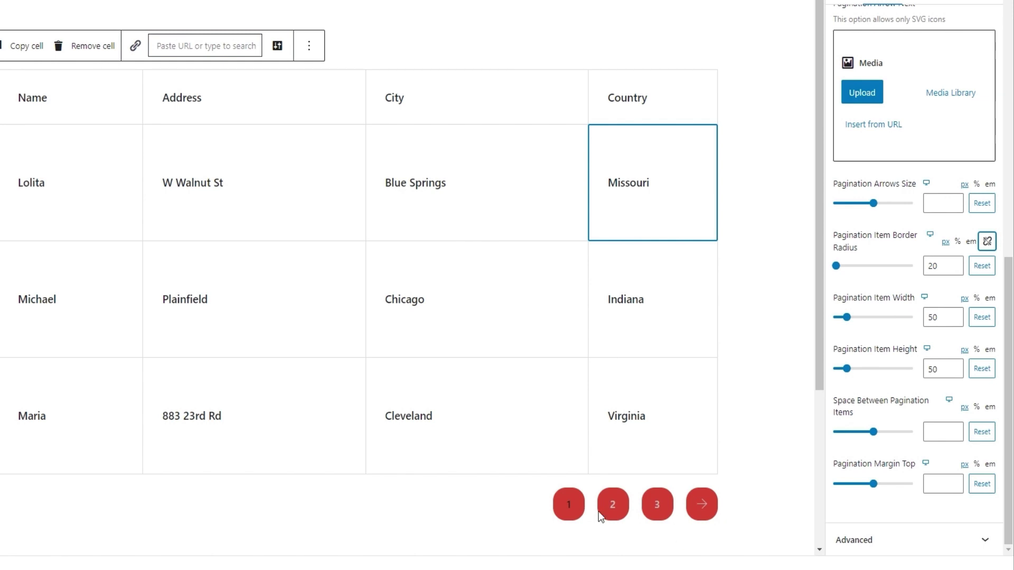
{"action": "left_click", "coordinate": [954, 263]}
{"action": "left_click", "coordinate": [954, 262]}
{"action": "left_click", "coordinate": [953, 263]}
{"action": "left_click", "coordinate": [953, 263]}
{"action": "left_click", "coordinate": [953, 262]}
{"action": "left_click", "coordinate": [954, 262]}
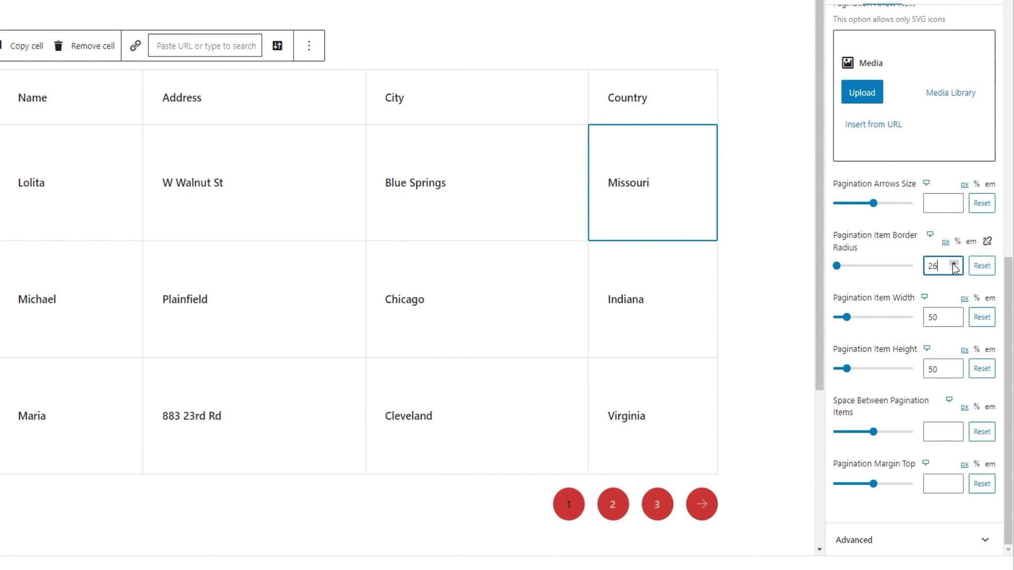
- Reset the pagination item border radius, width and height
{"action": "left_click", "coordinate": [982, 267]}
{"action": "left_click", "coordinate": [982, 319]}
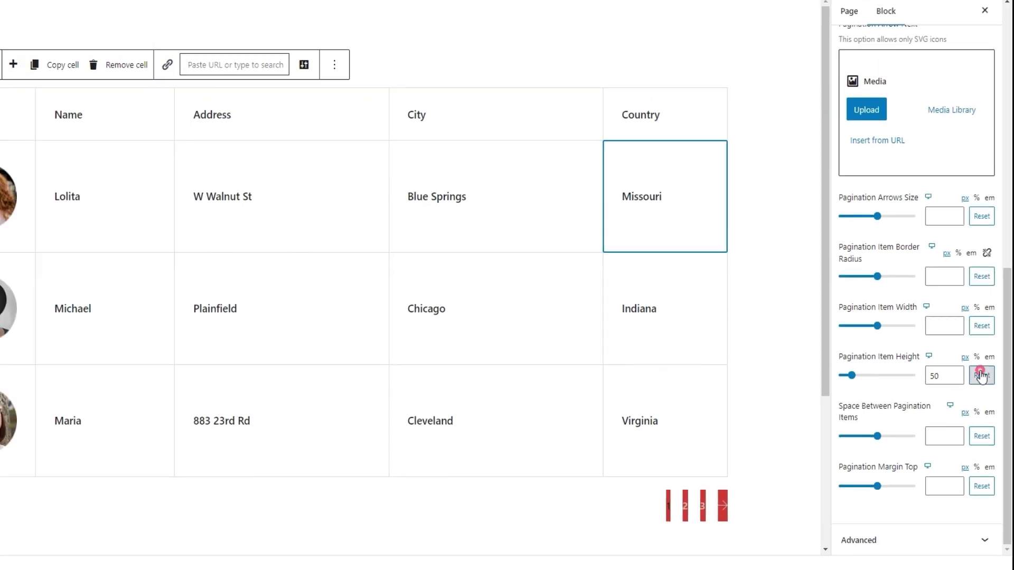
{"action": "left_click", "coordinate": [981, 369]}
- Reset the pagination background color for the normal state
{"action": "scroll", "coordinate": [970, 352], "scroll_direction": "up", "scroll_amount": 7}
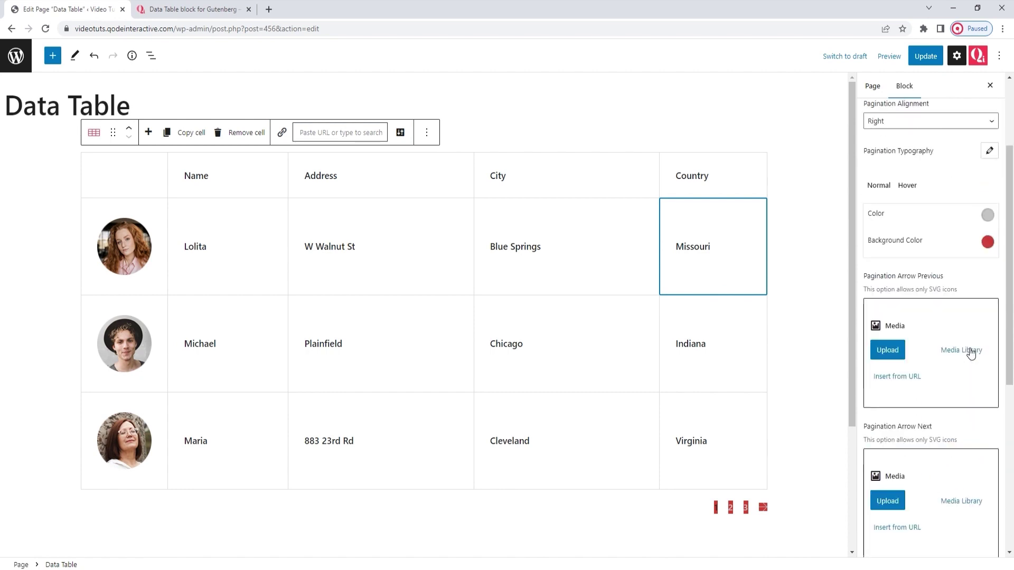
{"action": "left_click", "coordinate": [987, 297]}
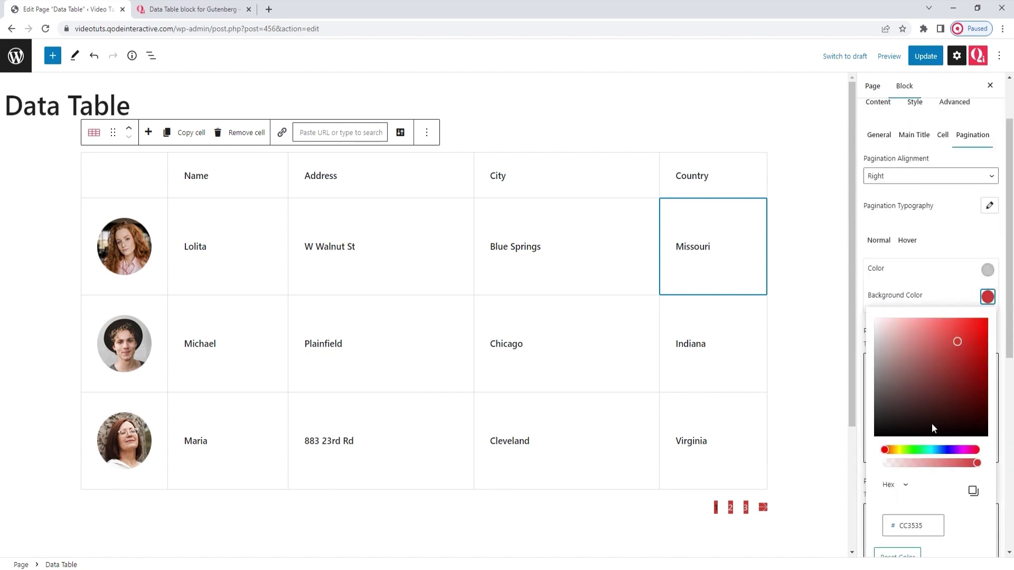
{"action": "scroll", "coordinate": [949, 388], "scroll_direction": "down", "scroll_amount": 1}
{"action": "left_click", "coordinate": [915, 503]}
- Try the red B44B4B as the pagination hover background color and reset it
{"action": "left_click", "coordinate": [907, 185]}
{"action": "left_click", "coordinate": [983, 199]}
{"action": "left_click_drag", "start_coordinate": [937, 267], "coordinate": [930, 263]}
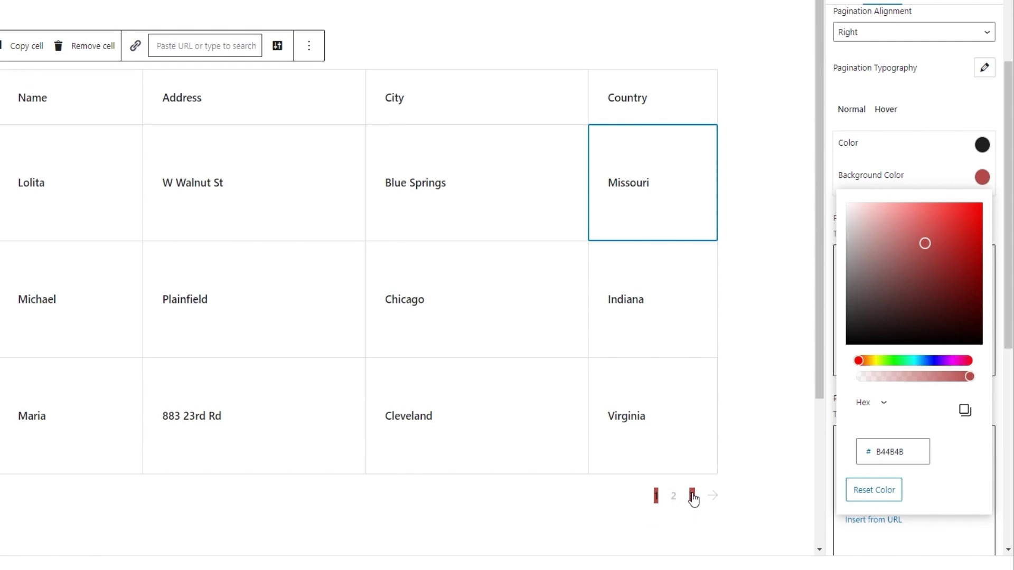
{"action": "left_click", "coordinate": [890, 493]}
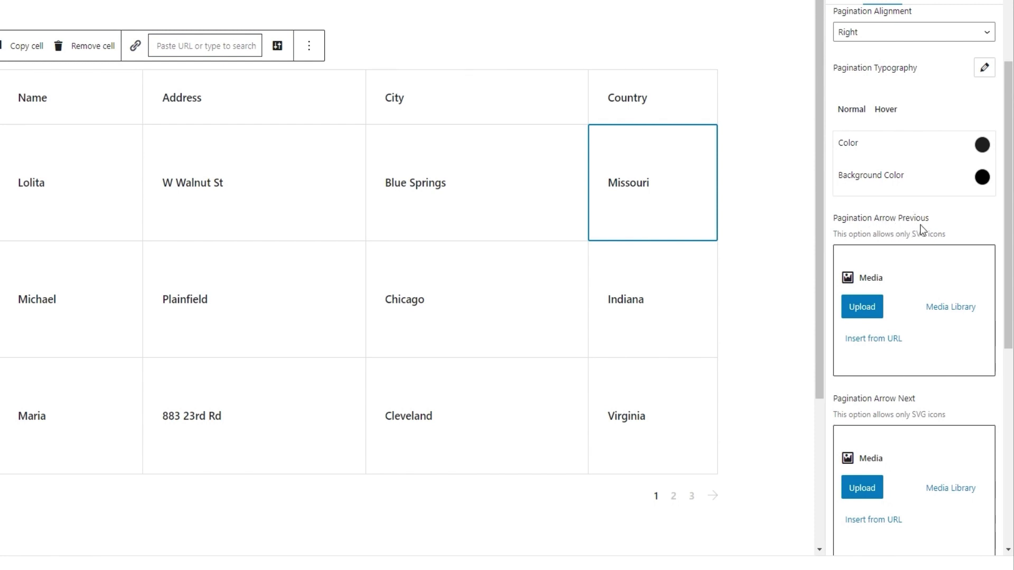
- Use tables-arrow-left.svg from the media library as the previous pagination arrow and view it on table page 2
{"action": "scroll", "coordinate": [913, 263], "scroll_direction": "down", "scroll_amount": 1}
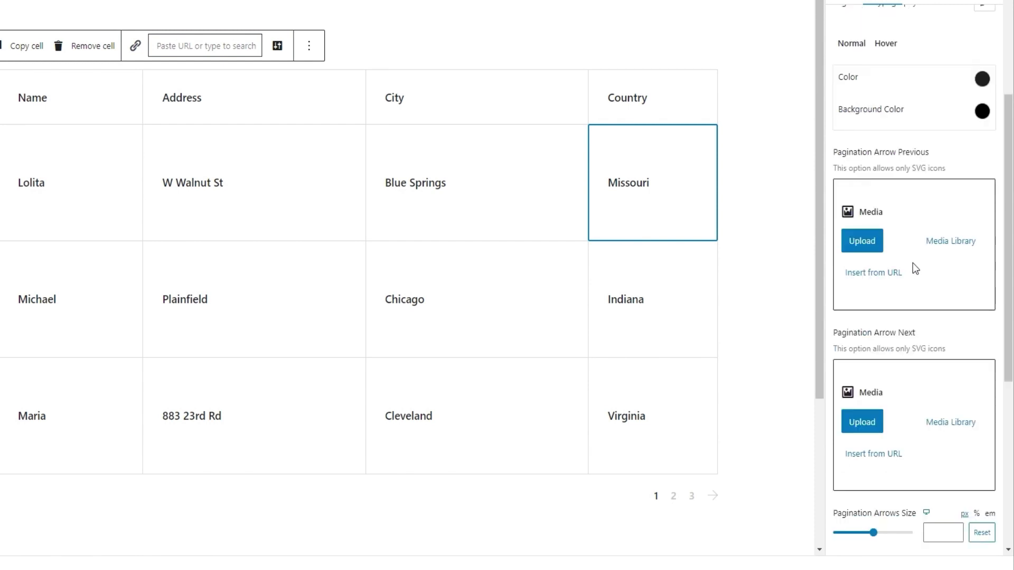
{"action": "left_click", "coordinate": [922, 248]}
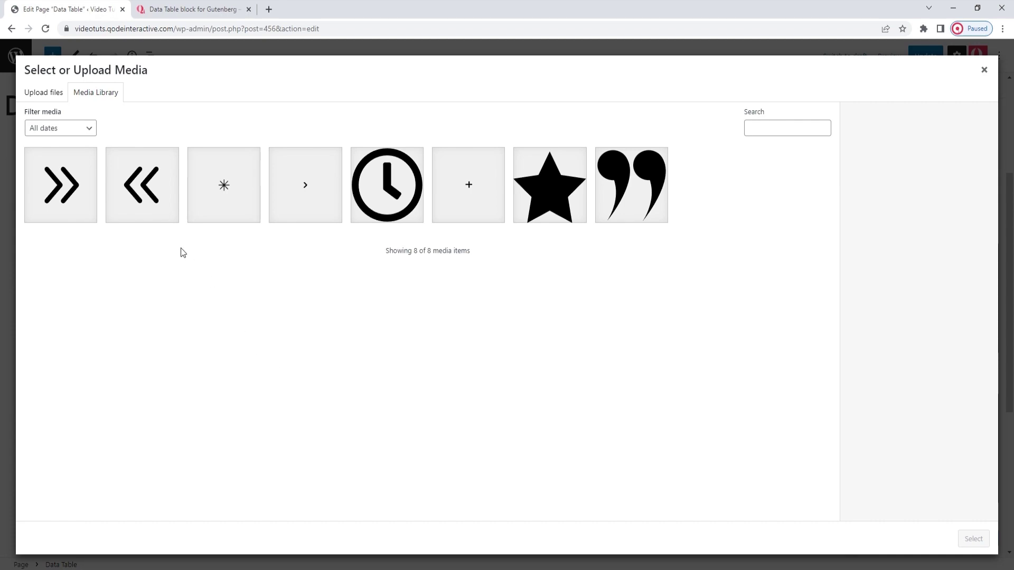
{"action": "left_click", "coordinate": [150, 213]}
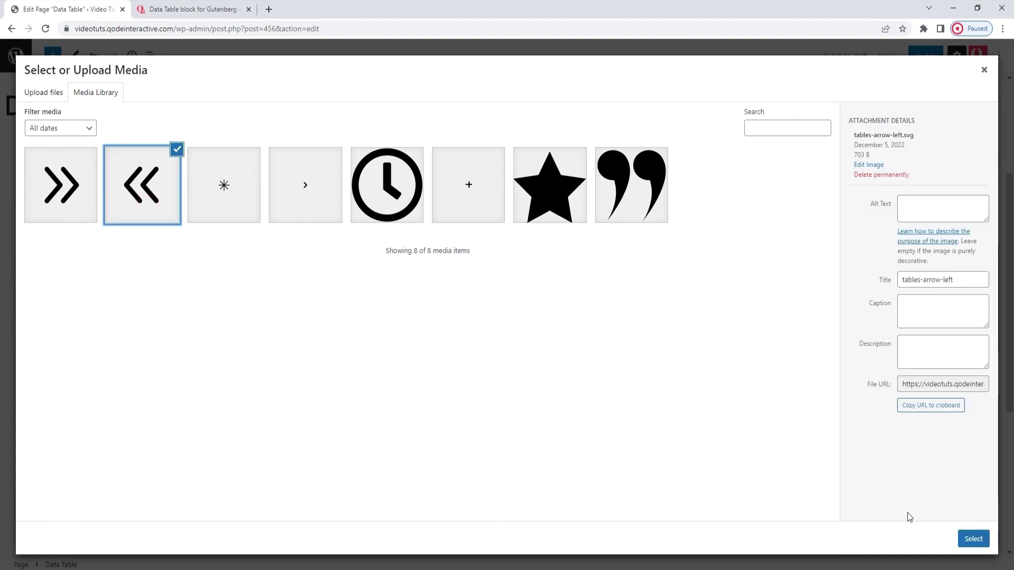
{"action": "left_click", "coordinate": [985, 540]}
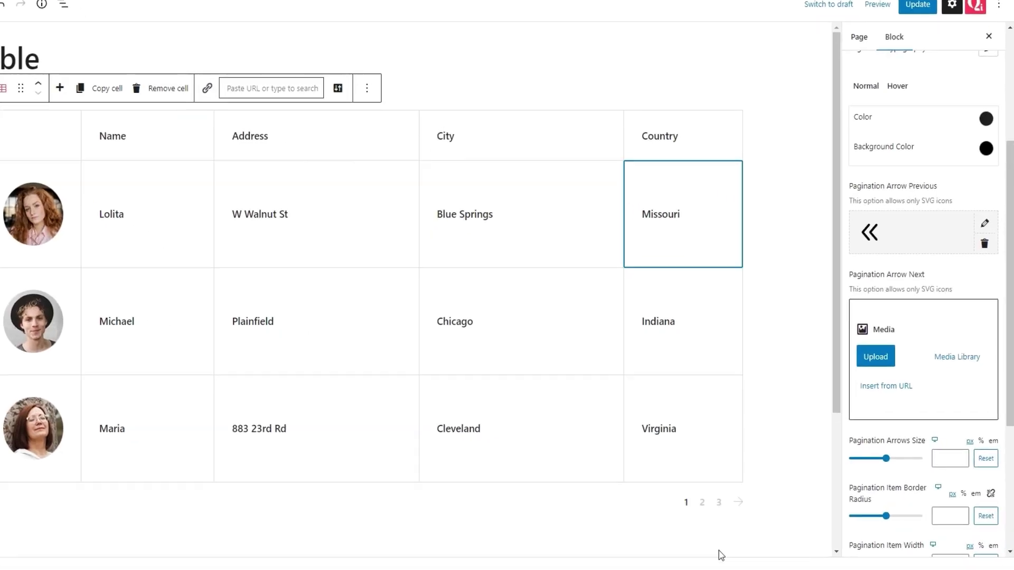
{"action": "left_click", "coordinate": [675, 498]}
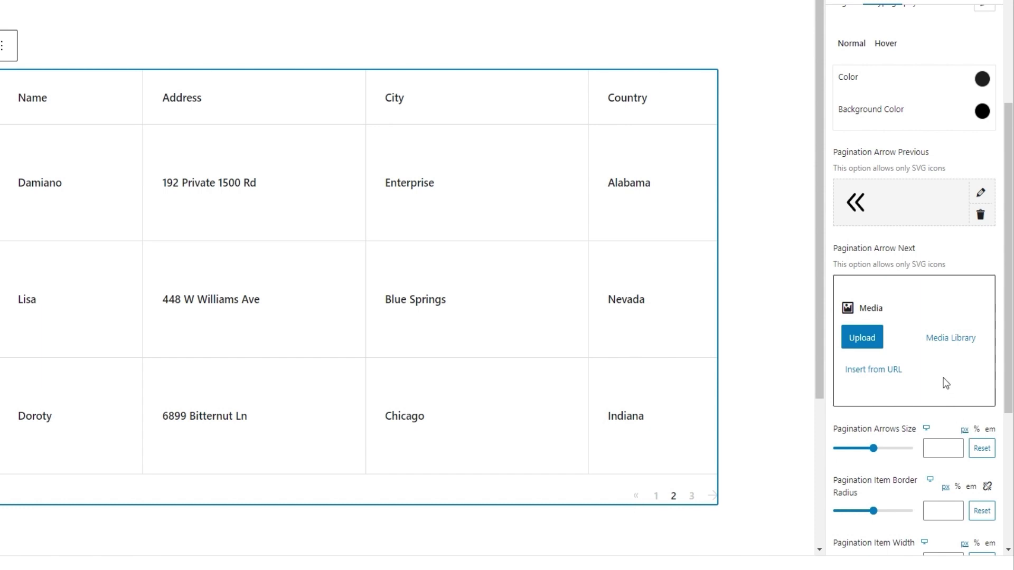
- Use tables-arrow-right.svg from the media library as the next pagination arrow
{"action": "left_click", "coordinate": [950, 337]}
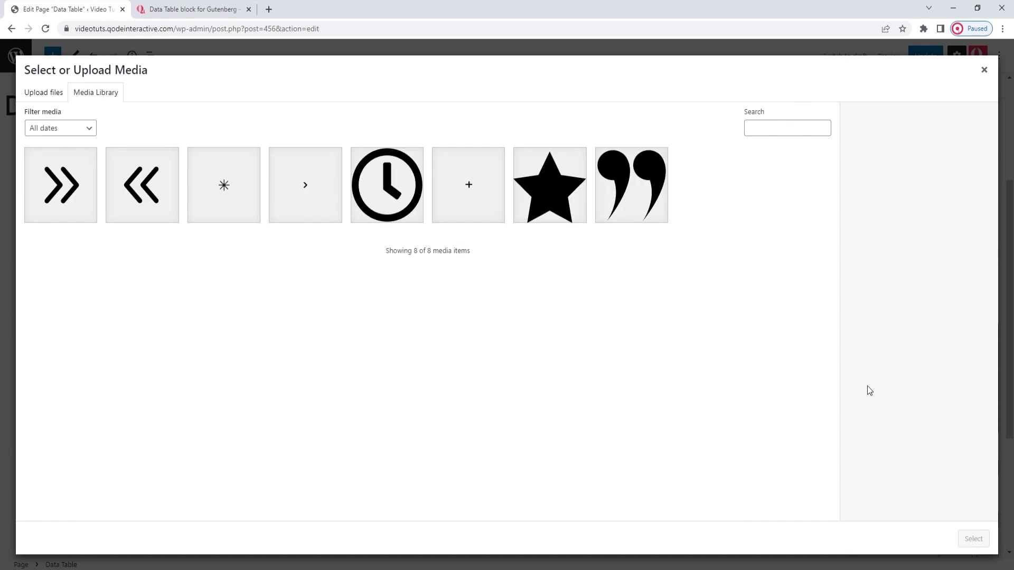
{"action": "left_click", "coordinate": [87, 200]}
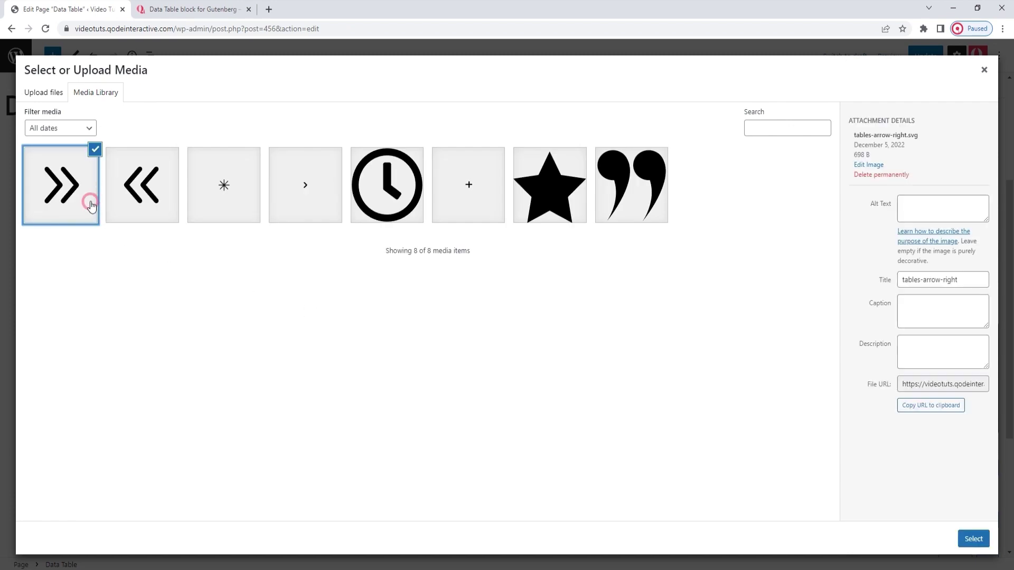
{"action": "left_click", "coordinate": [971, 539]}
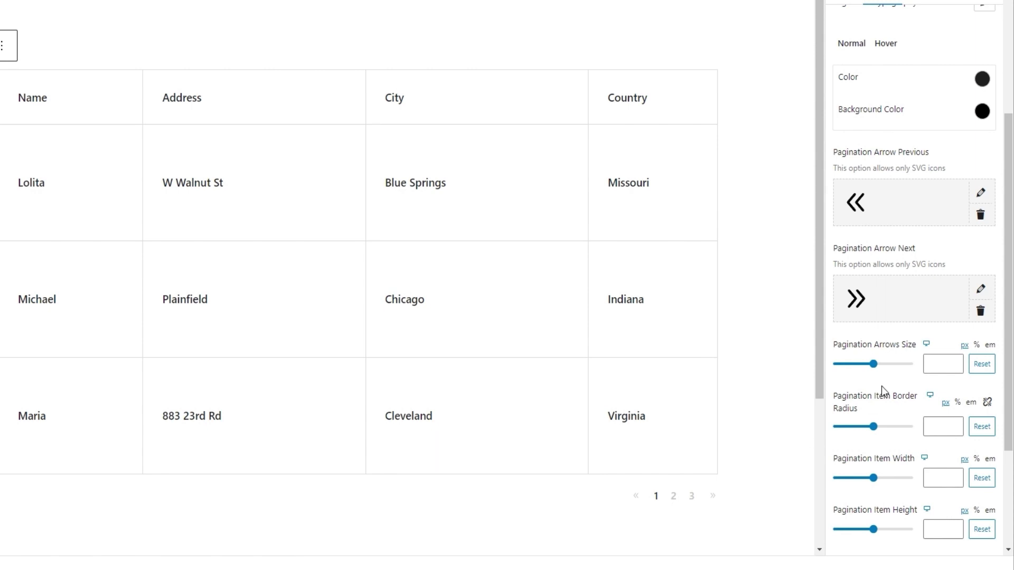
- Set the pagination arrows size to 23 px
{"action": "left_click_drag", "start_coordinate": [874, 365], "coordinate": [855, 364]}
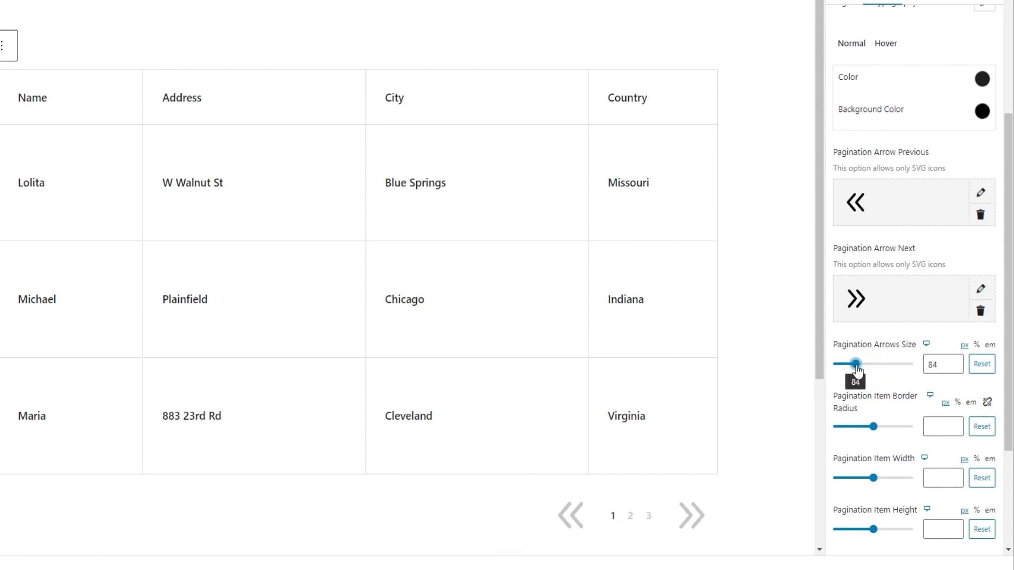
{"action": "double_click", "coordinate": [932, 363]}
{"action": "type", "text": "28"}
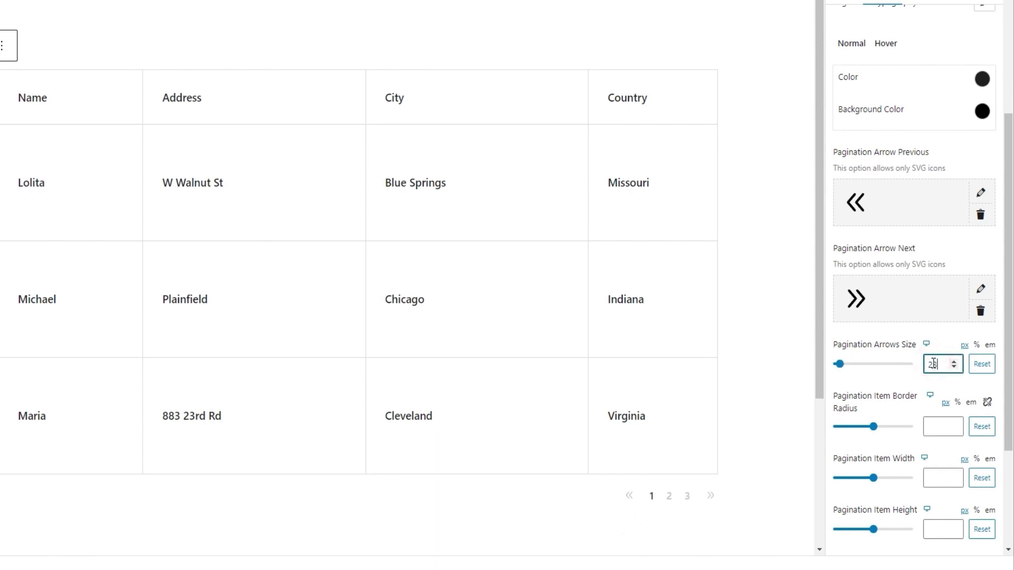
{"action": "left_click", "coordinate": [944, 393]}
- Set the space between pagination items to 15 px
{"action": "scroll", "coordinate": [898, 446], "scroll_direction": "down", "scroll_amount": 1}
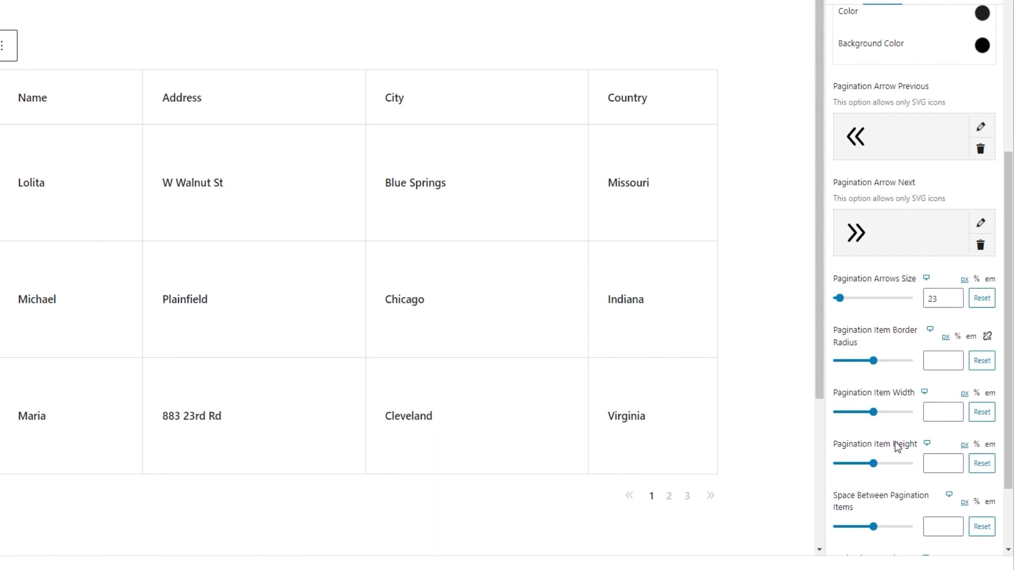
{"action": "scroll", "coordinate": [898, 446], "scroll_direction": "down", "scroll_amount": 1}
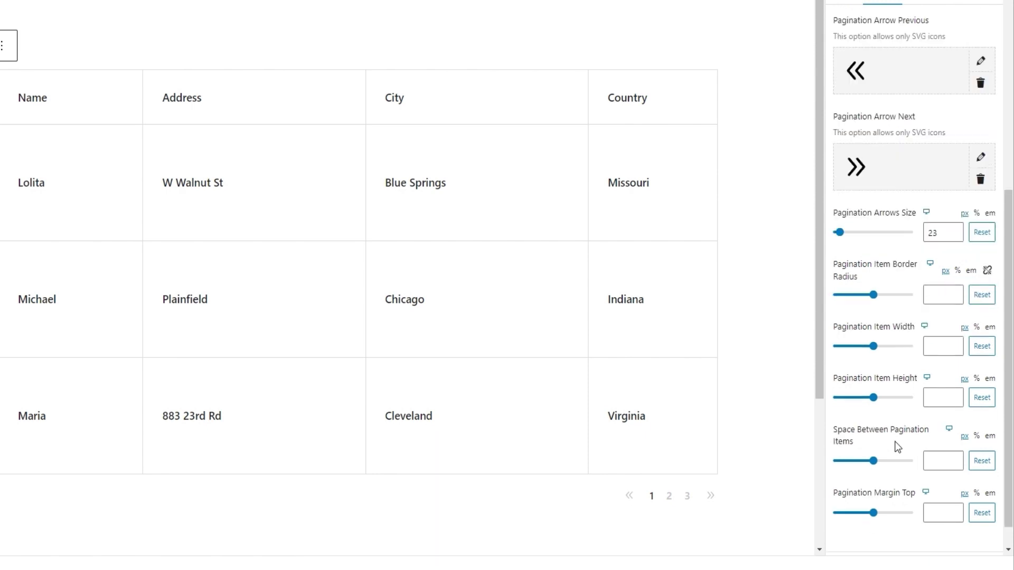
{"action": "scroll", "coordinate": [896, 446], "scroll_direction": "down", "scroll_amount": 1}
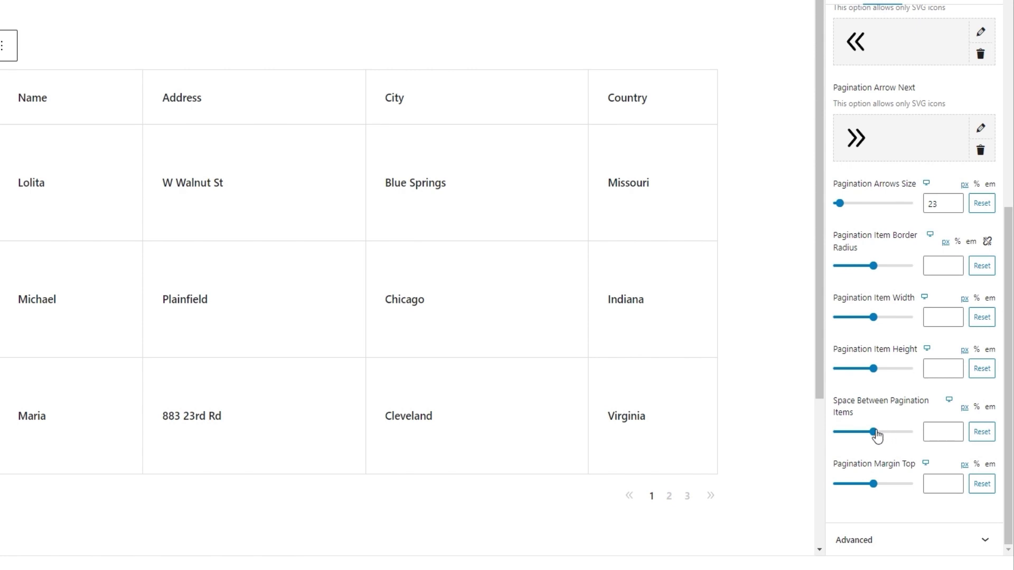
{"action": "left_click_drag", "start_coordinate": [876, 436], "coordinate": [863, 432]}
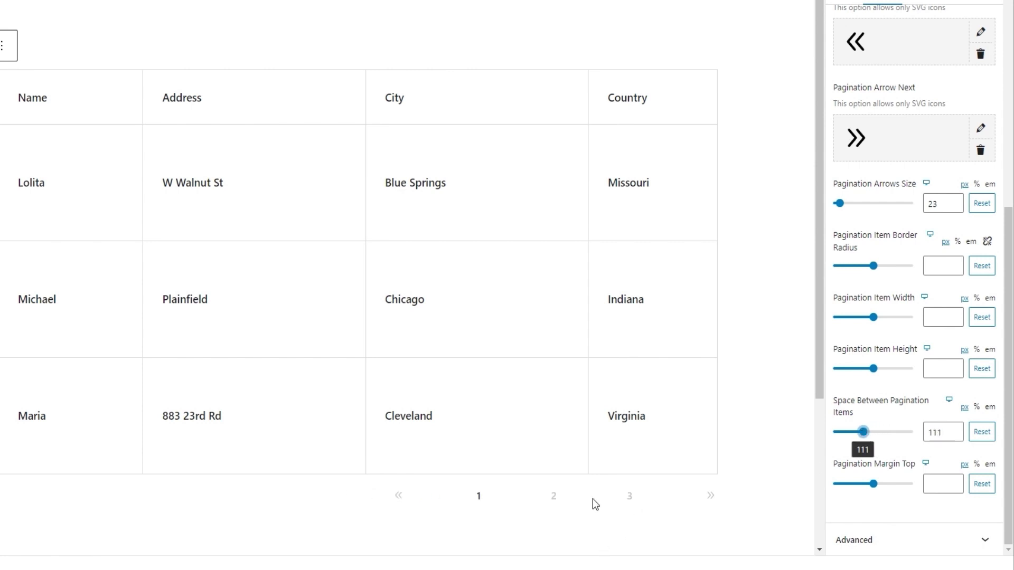
{"action": "double_click", "coordinate": [932, 432]}
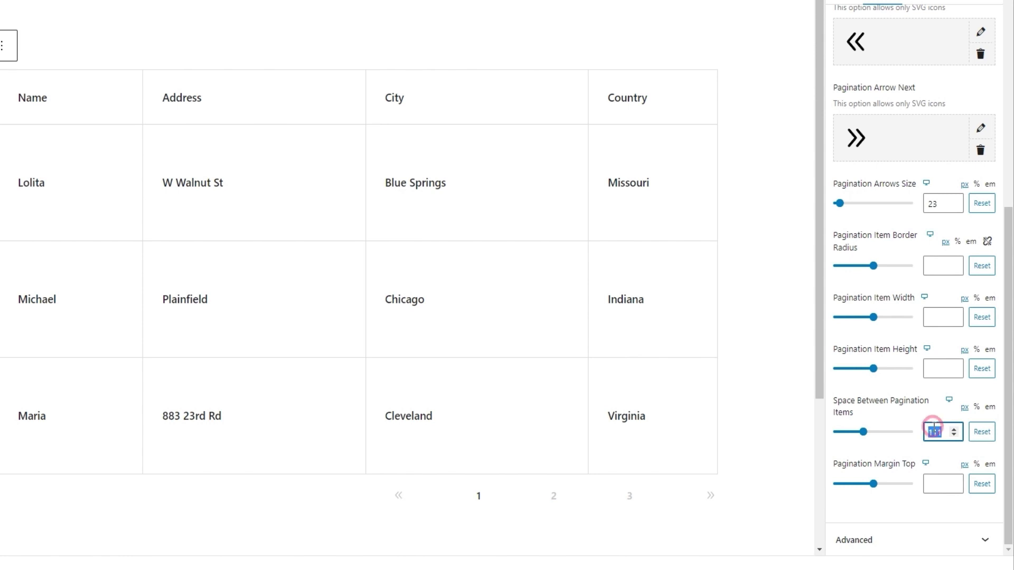
{"action": "type", "text": "15"}
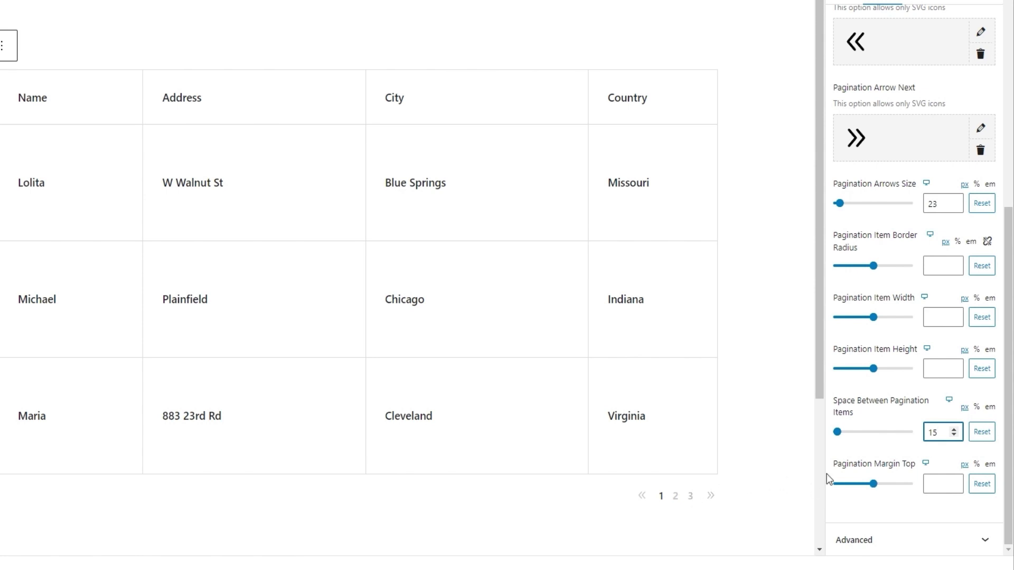
- Set the pagination top margin to 16 px
{"action": "left_click_drag", "start_coordinate": [873, 484], "coordinate": [866, 484]}
{"action": "double_click", "coordinate": [941, 483]}
{"action": "type", "text": "16"}
{"action": "left_click", "coordinate": [917, 501]}
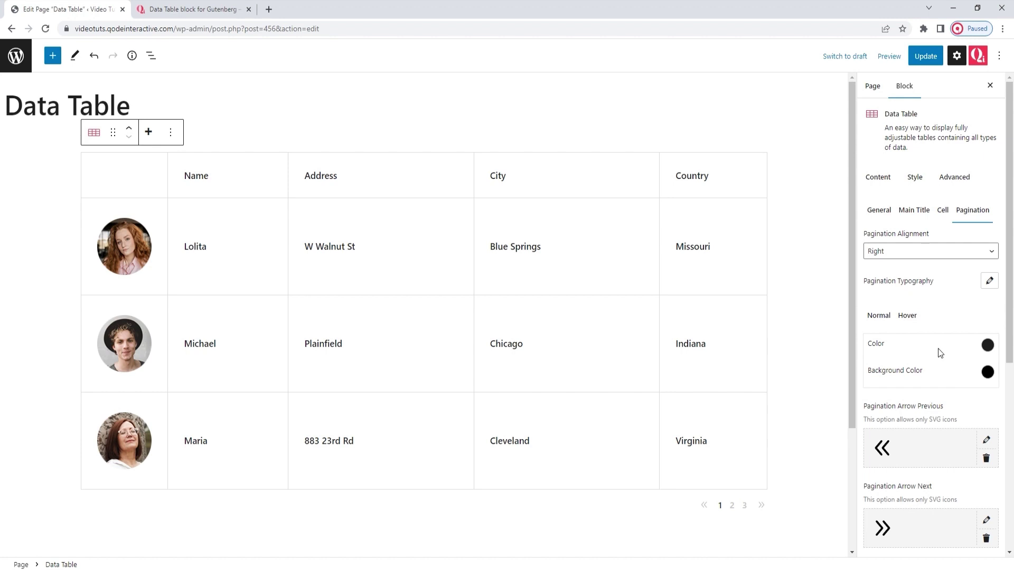
- Examine the Data Table block's advanced options, from margin and padding through to the help links, and deselect the block
{"action": "left_click", "coordinate": [954, 184]}
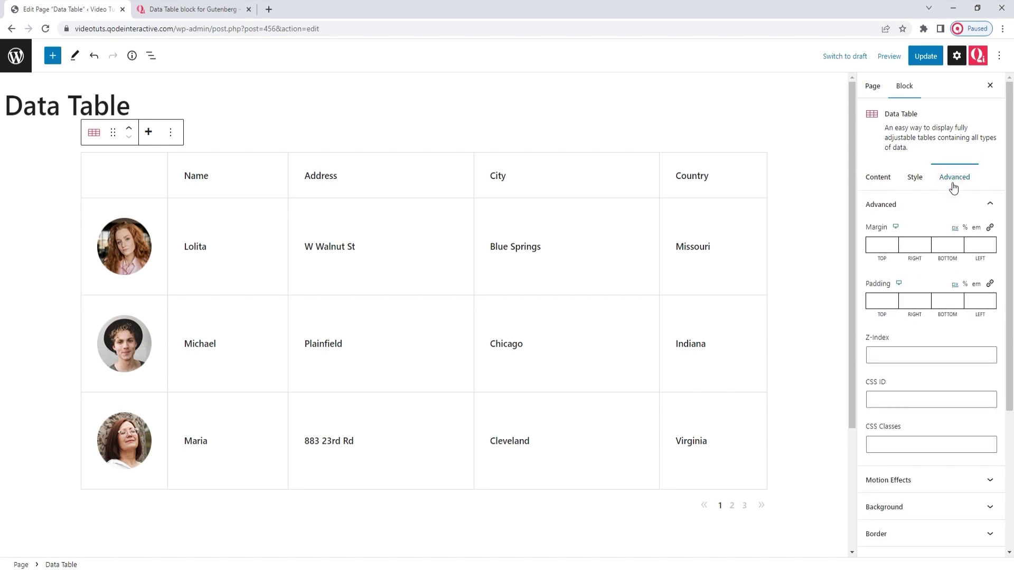
{"action": "left_click_drag", "start_coordinate": [1012, 157], "coordinate": [1012, 318]}
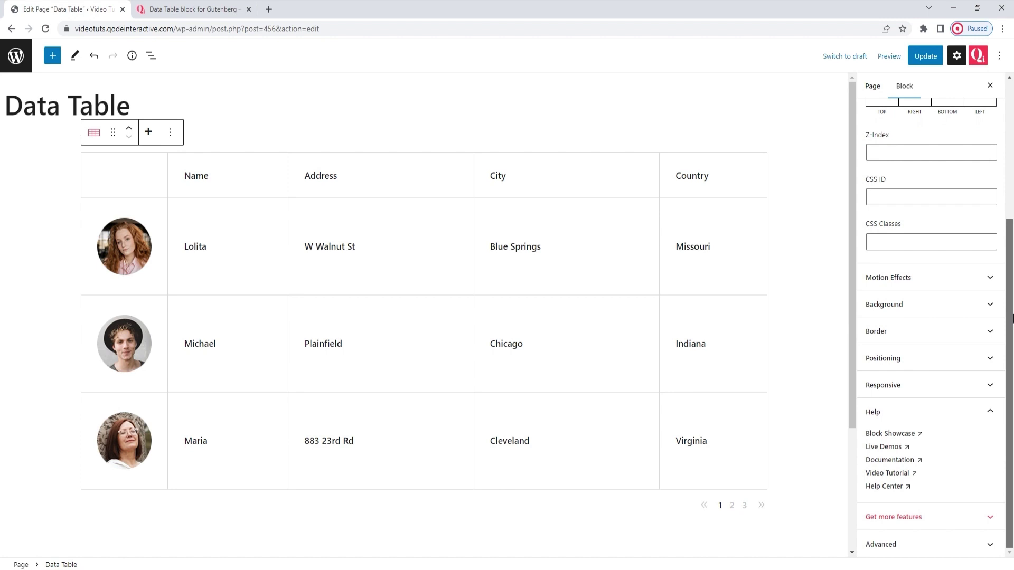
{"action": "scroll", "coordinate": [1013, 314], "scroll_direction": "up", "scroll_amount": 4}
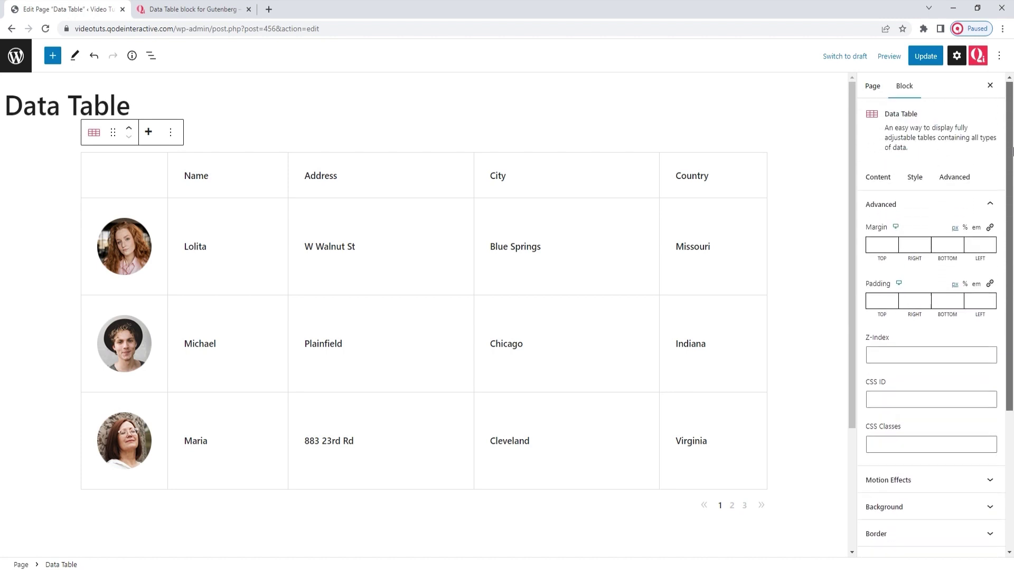
{"action": "left_click", "coordinate": [822, 219]}
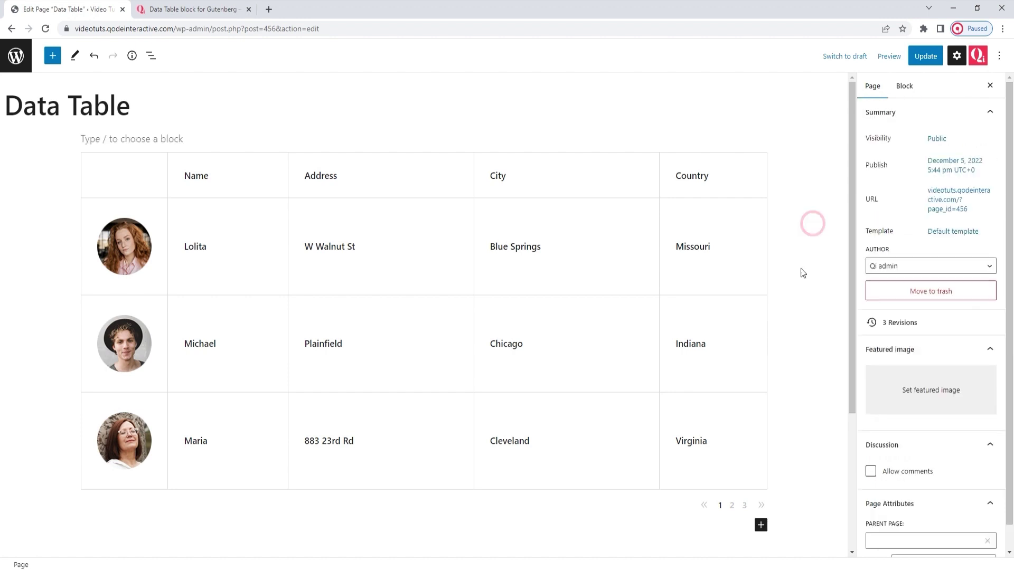
- Test the data table's pagination by opening pages 2 and 3 and returning to page 1, and save the page update
{"action": "left_click", "coordinate": [731, 508]}
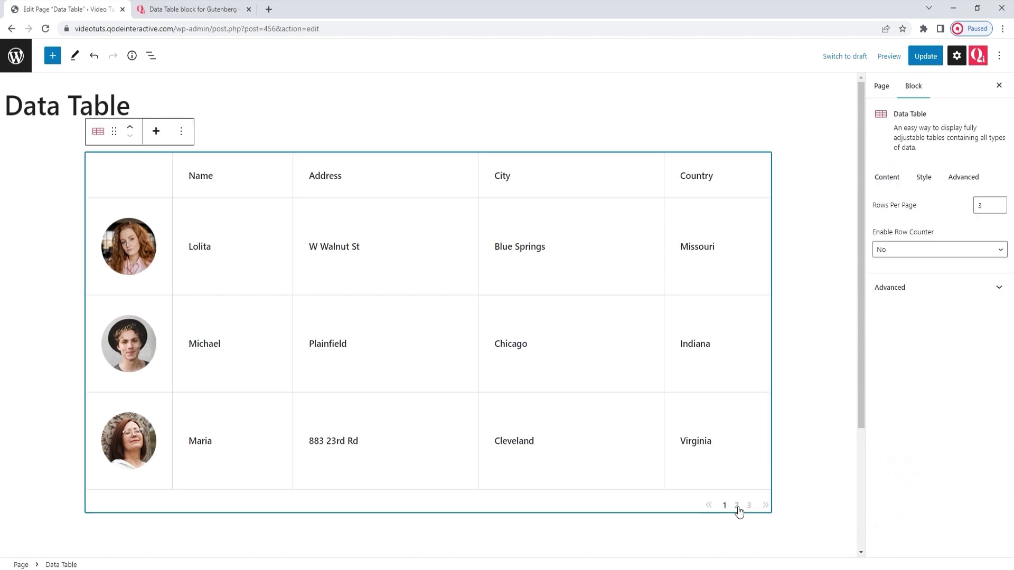
{"action": "left_click", "coordinate": [737, 505]}
{"action": "left_click", "coordinate": [748, 506]}
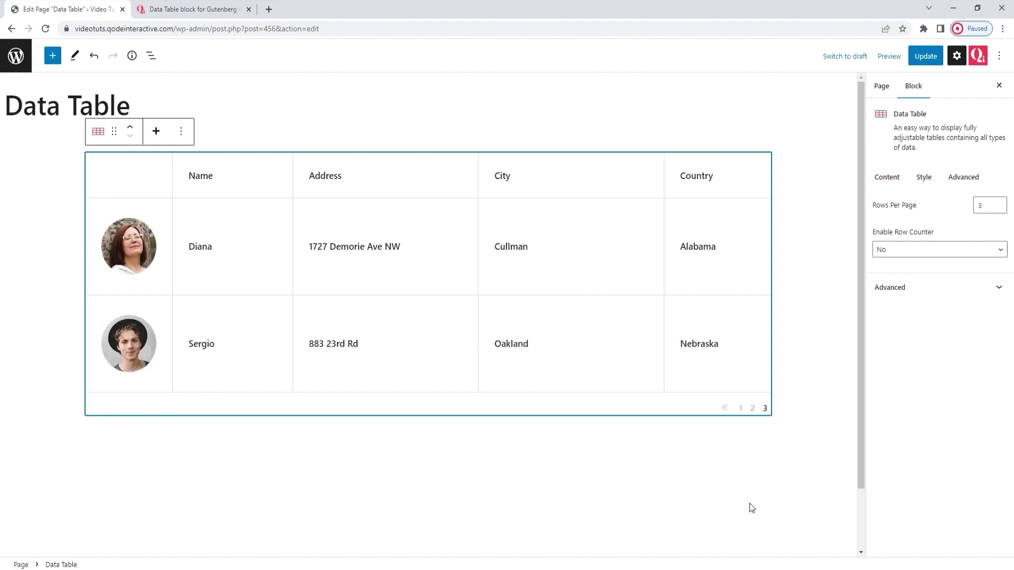
{"action": "left_click", "coordinate": [742, 407]}
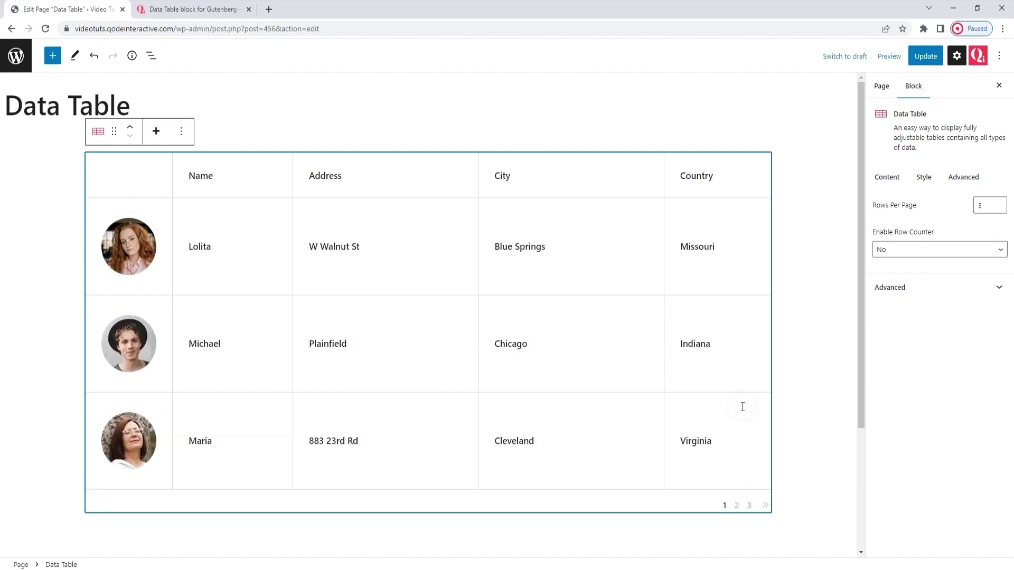
{"action": "left_click", "coordinate": [792, 442]}
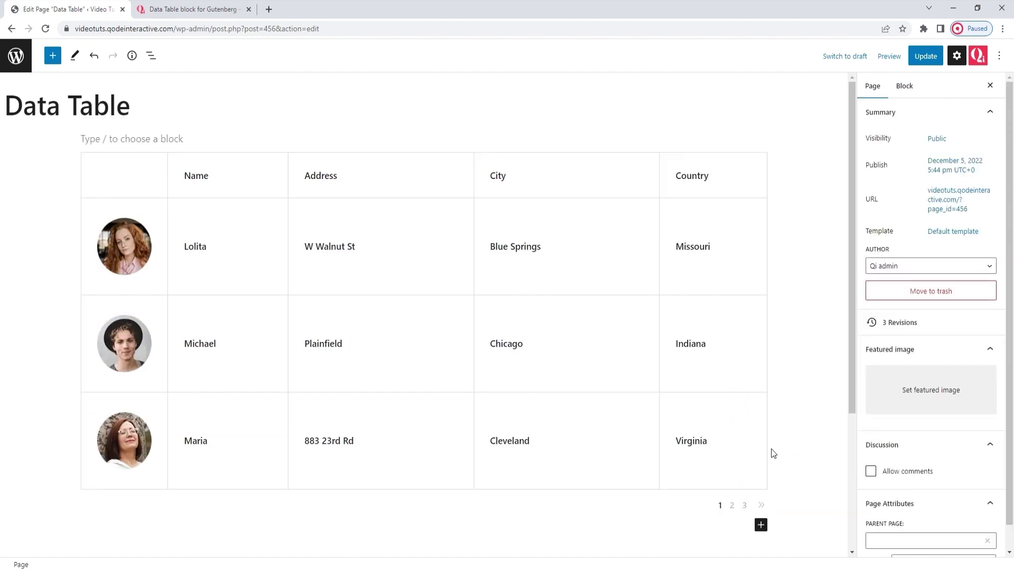
{"action": "left_click", "coordinate": [929, 57]}
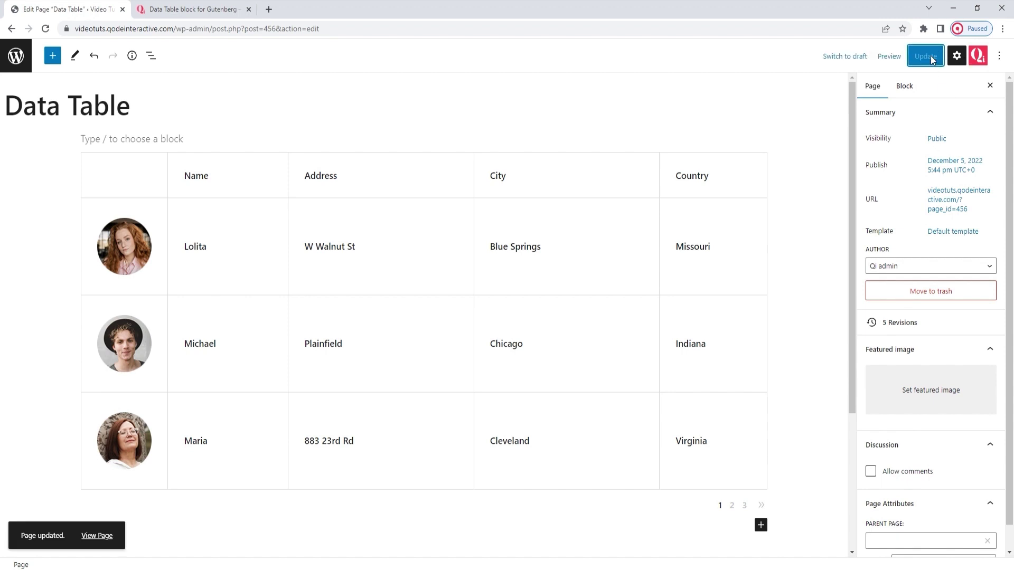
- Switch to the Data Table block demo page and examine its example tables from the headings and items section down to the table colors
{"action": "left_click", "coordinate": [191, 10]}
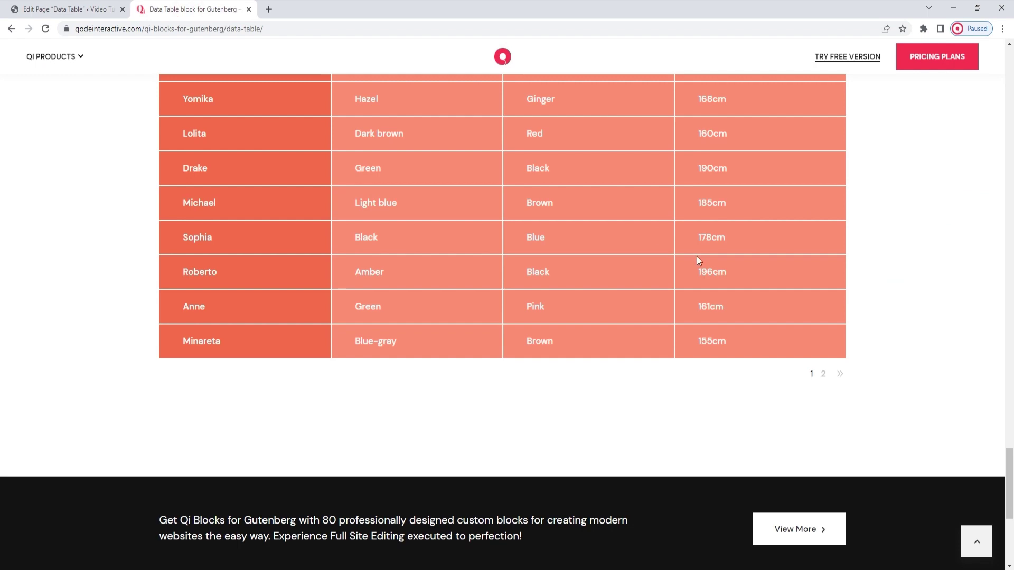
{"action": "left_click", "coordinate": [972, 542]}
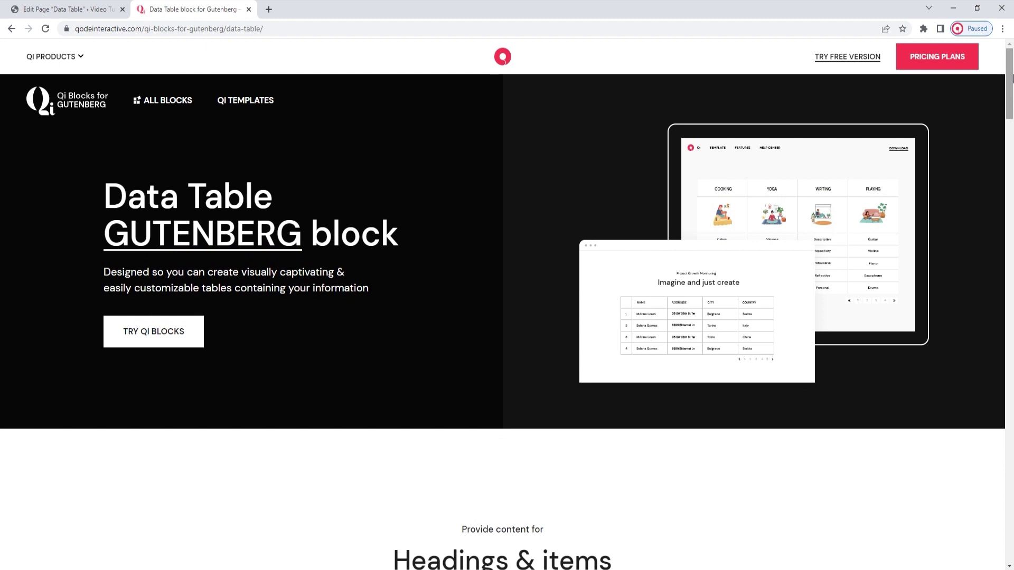
{"action": "left_click_drag", "start_coordinate": [1011, 78], "coordinate": [1011, 135]}
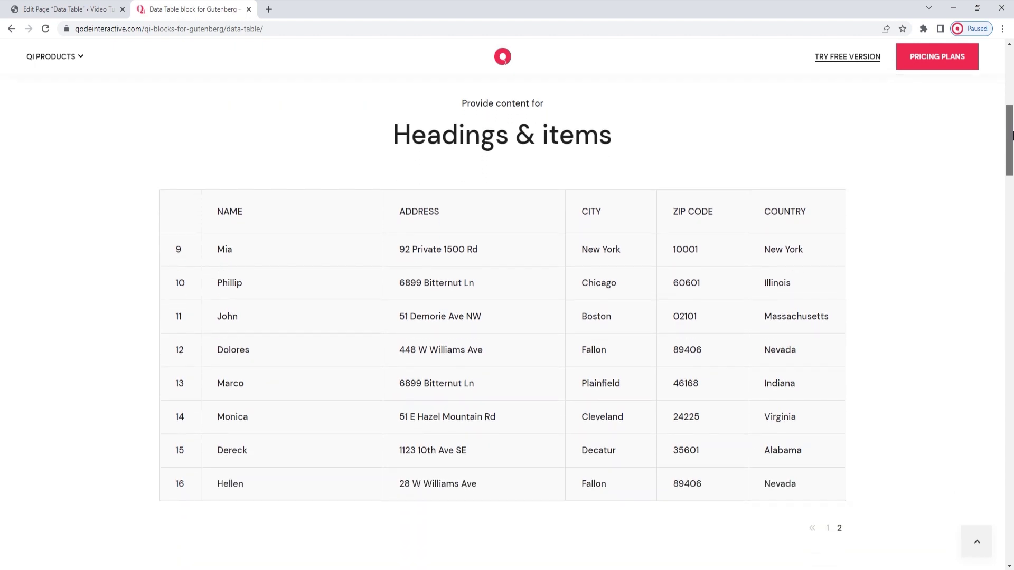
{"action": "left_click_drag", "start_coordinate": [1011, 135], "coordinate": [1011, 212]}
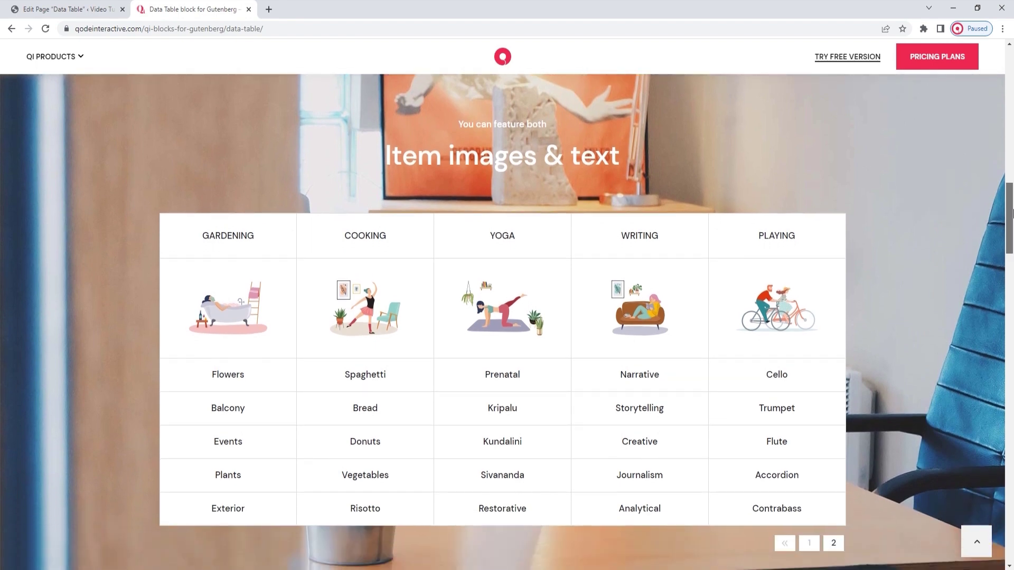
{"action": "left_click_drag", "start_coordinate": [1012, 213], "coordinate": [1011, 299]}
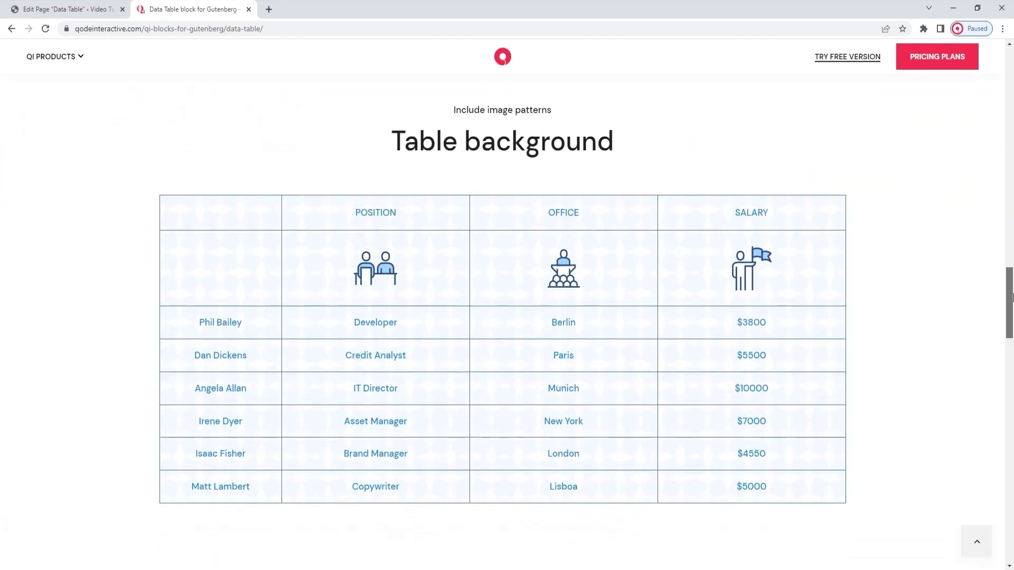
{"action": "left_click_drag", "start_coordinate": [1011, 299], "coordinate": [1012, 382]}
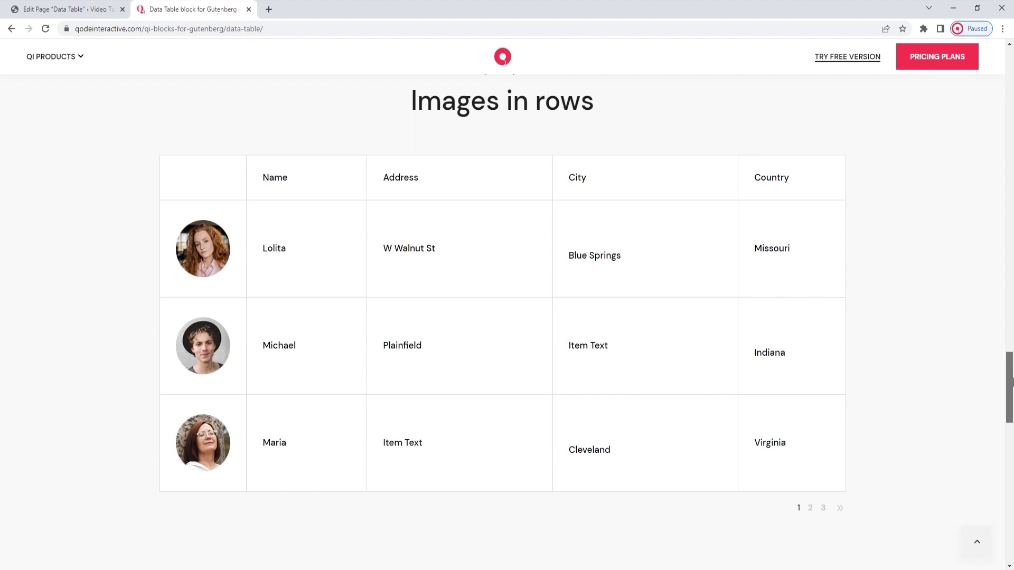
{"action": "left_click_drag", "start_coordinate": [1012, 381], "coordinate": [1011, 459]}
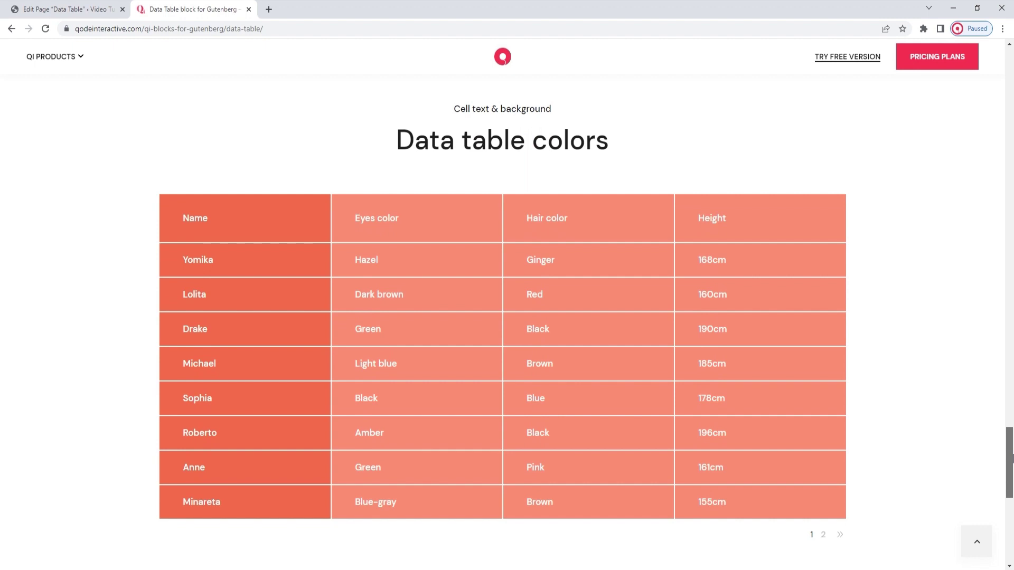
{"action": "left_click_drag", "start_coordinate": [1011, 459], "coordinate": [1011, 480]}
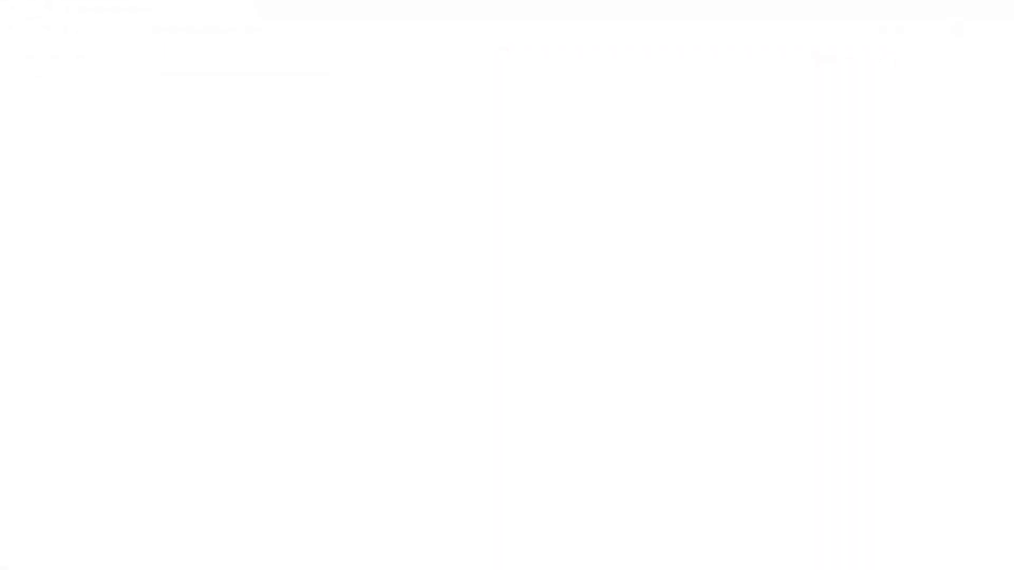